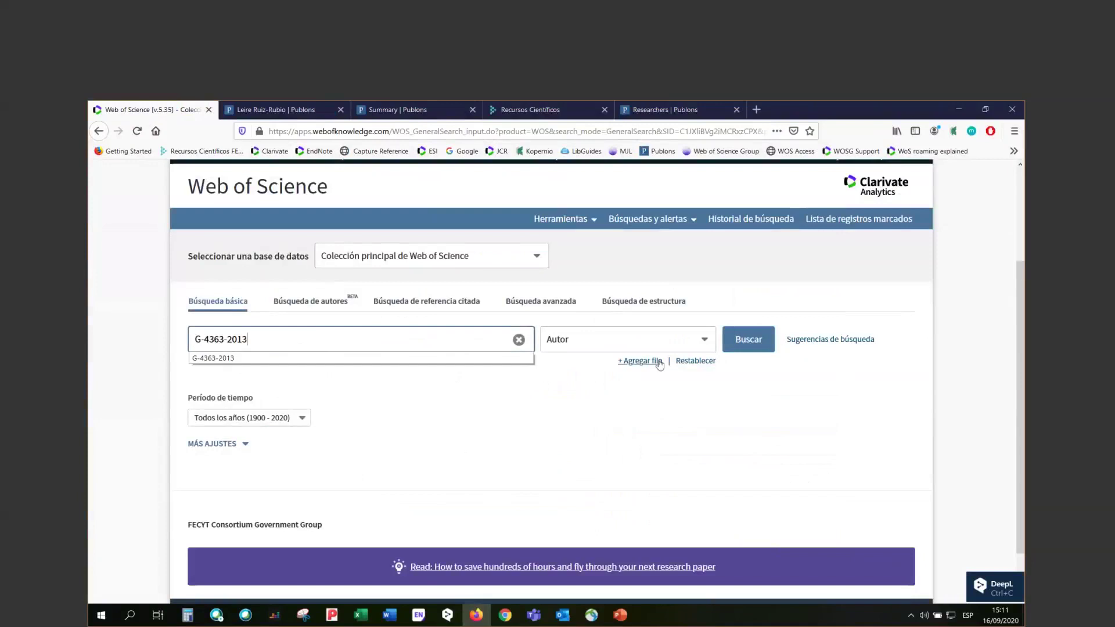
Search the Web of Science Core Collection for the entered ResearcherID using the author identifiers field (Identificadores de autores).
left_click(704, 342)
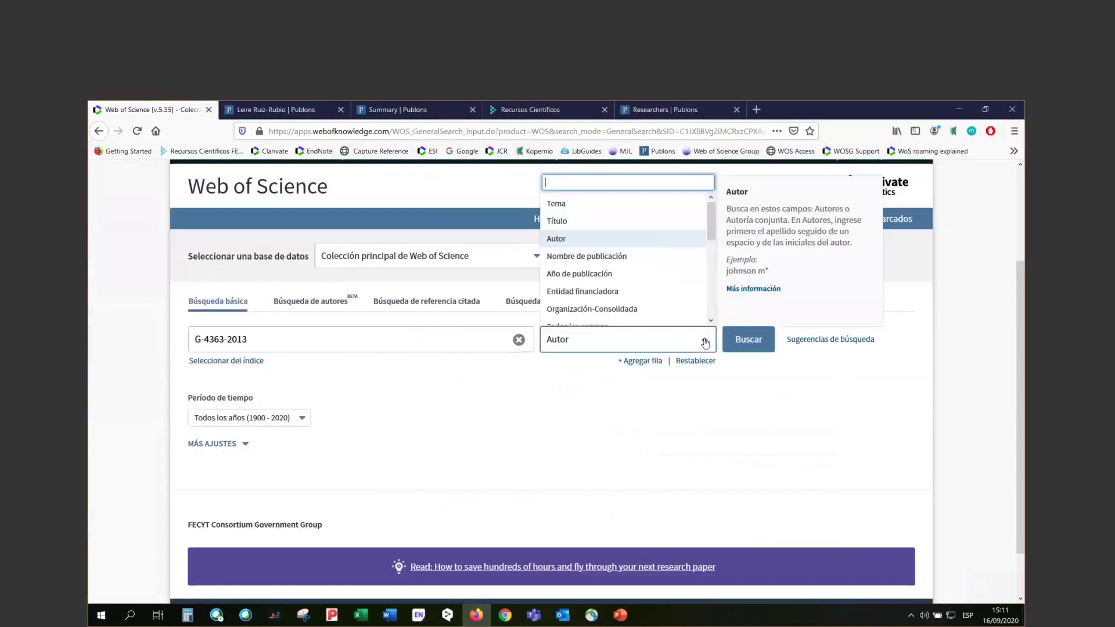
scroll(711, 244, "down", 2)
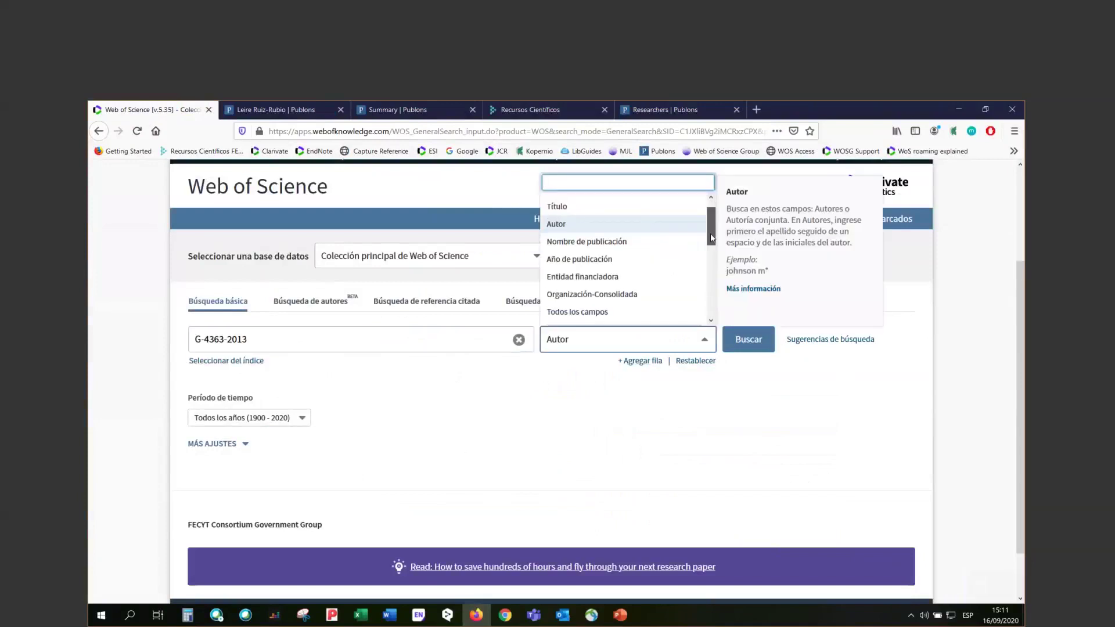
mouse_move(714, 251)
left_mouse_down()
mouse_move(722, 231)
mouse_move(728, 265)
left_mouse_up()
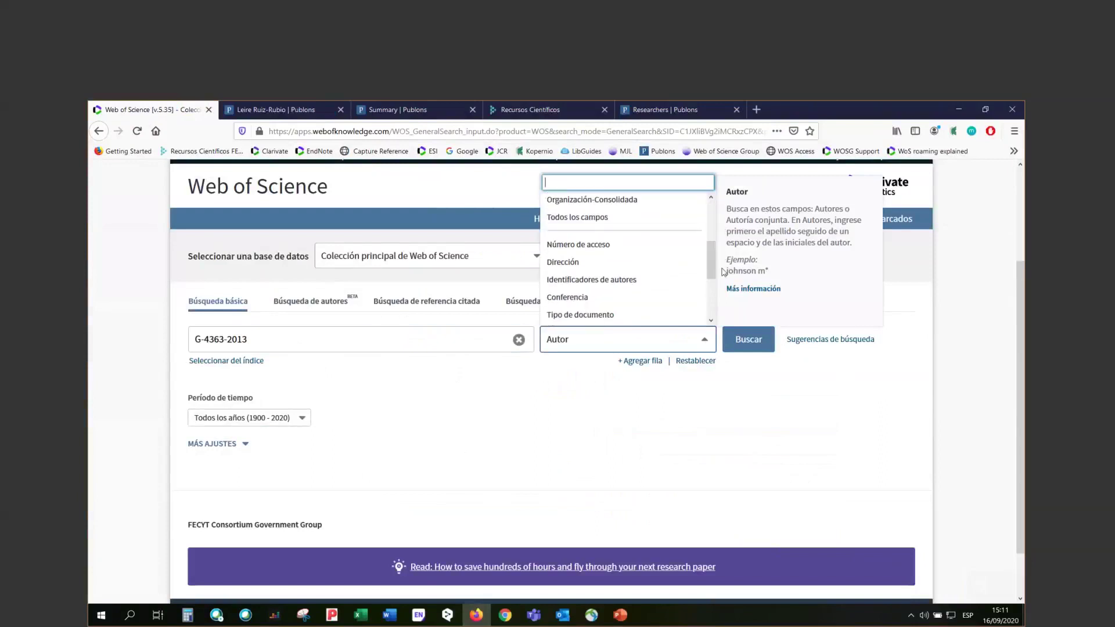
left_click(645, 280)
left_click(761, 344)
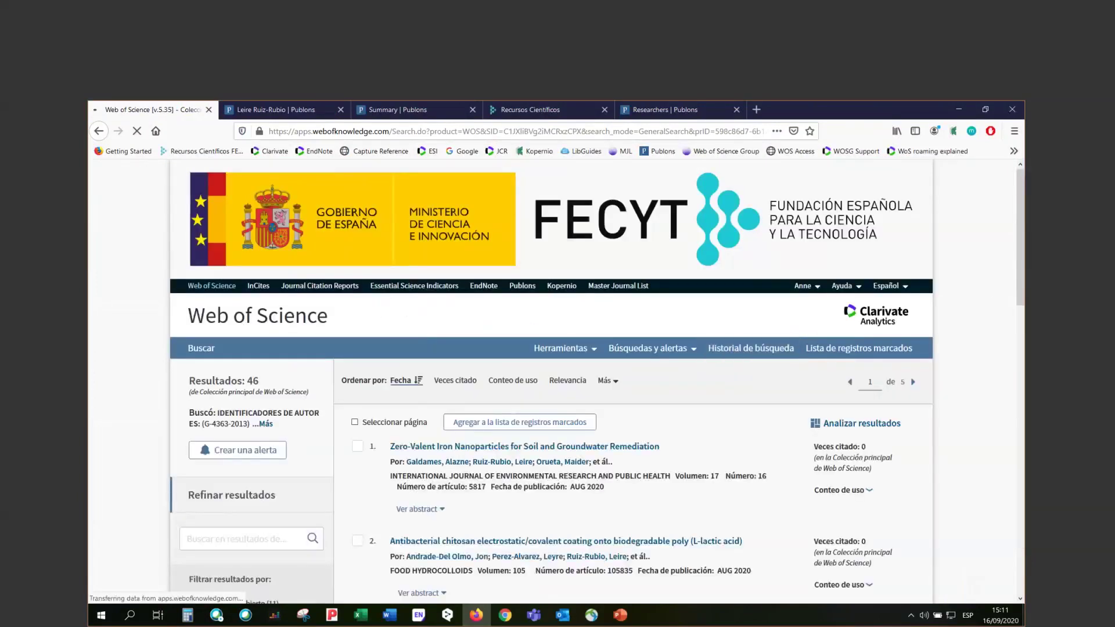
Export records 1 to 46 of the search results to FECYT CVN and open savedrecs.pdf with Firefox.
scroll(581, 377, "down", 3)
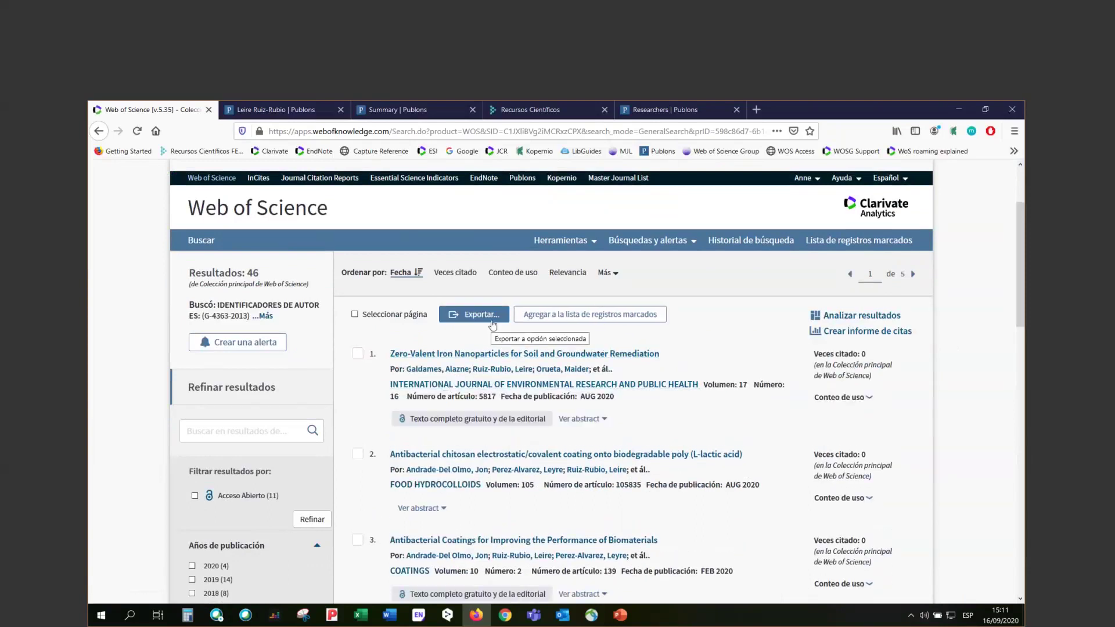
left_click(493, 324)
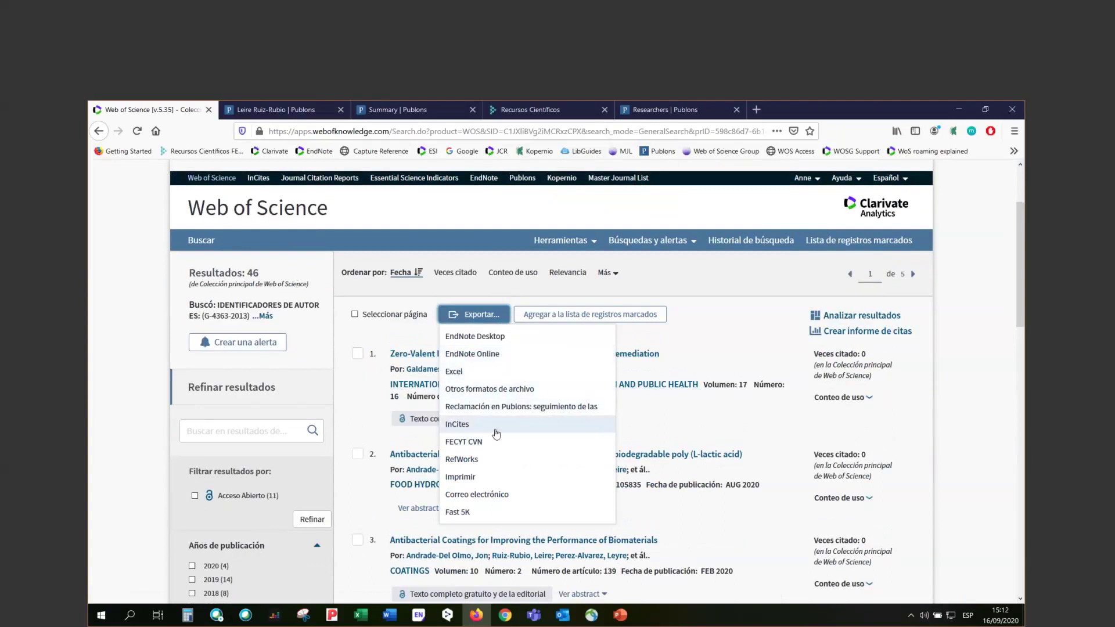
left_click(485, 448)
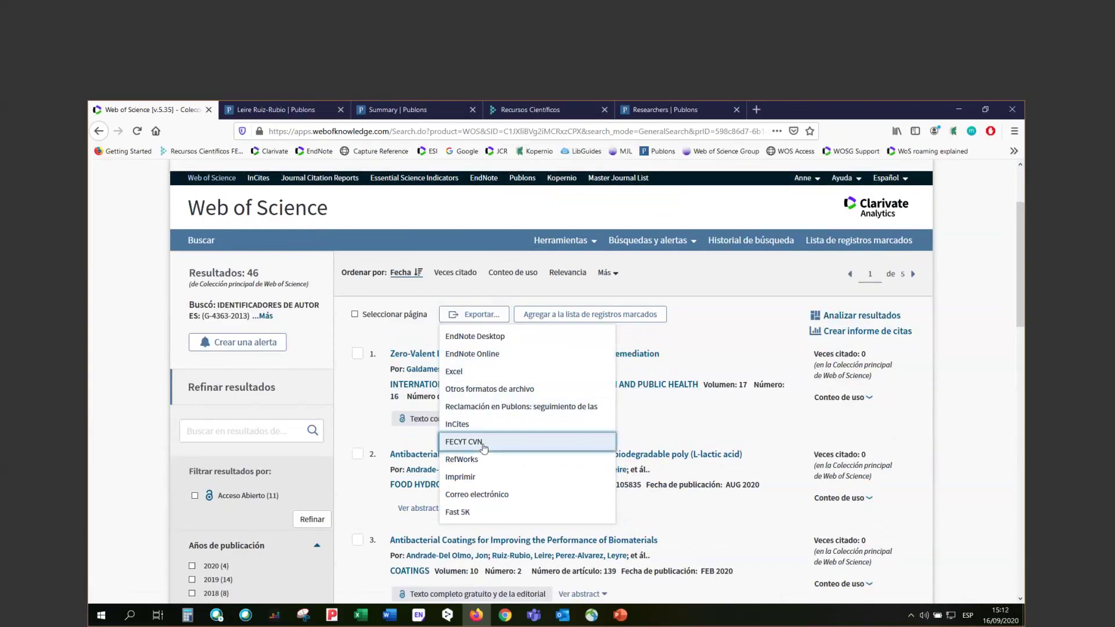
left_click(412, 375)
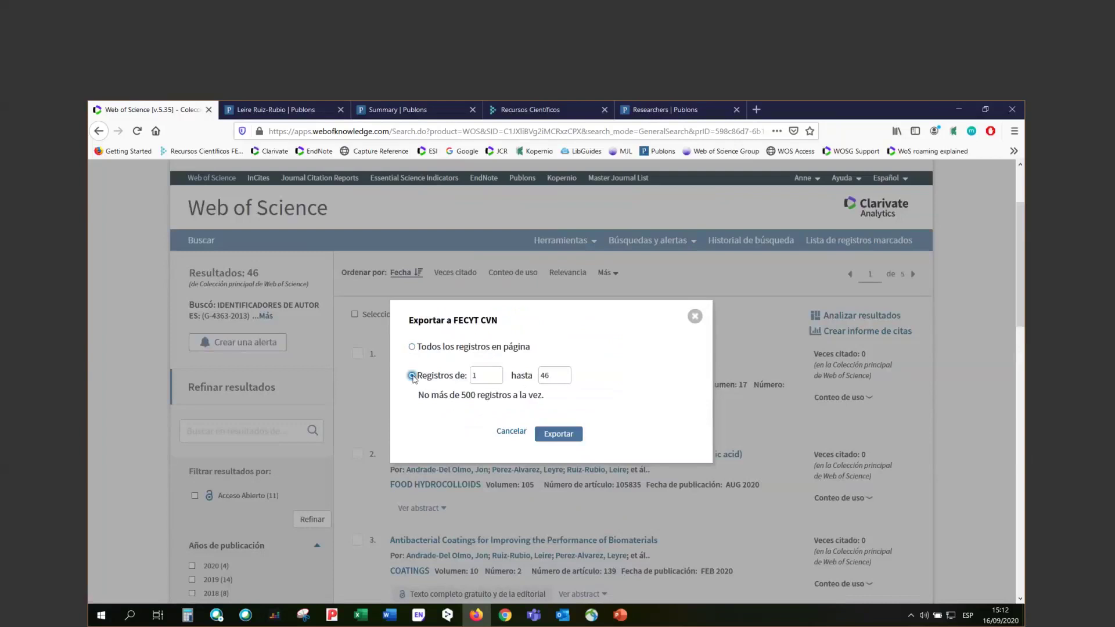
left_click(563, 439)
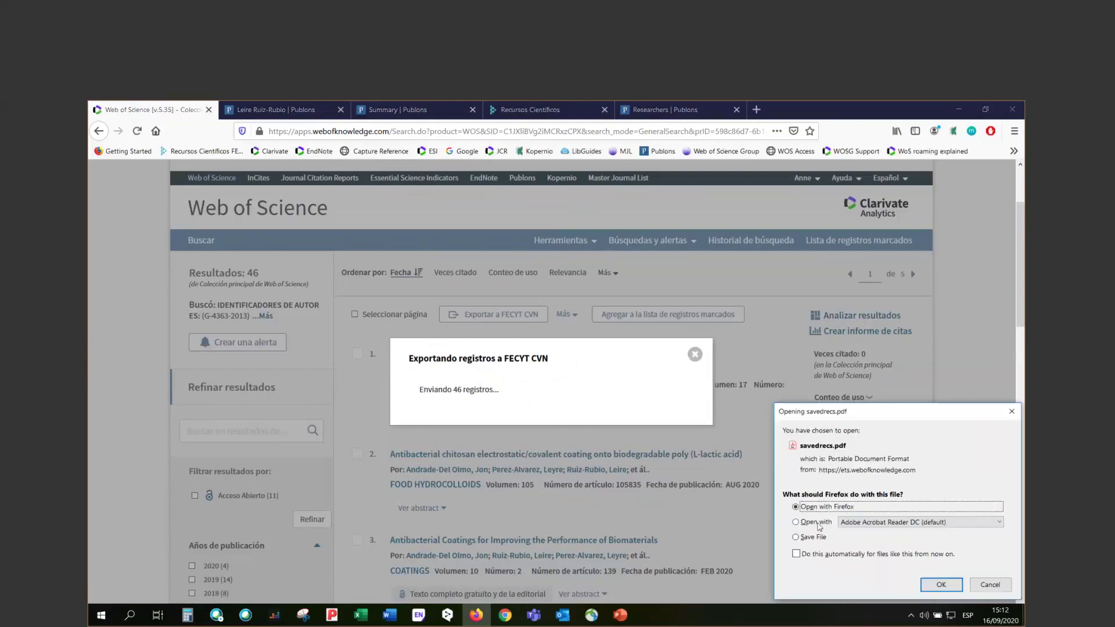
left_click(936, 585)
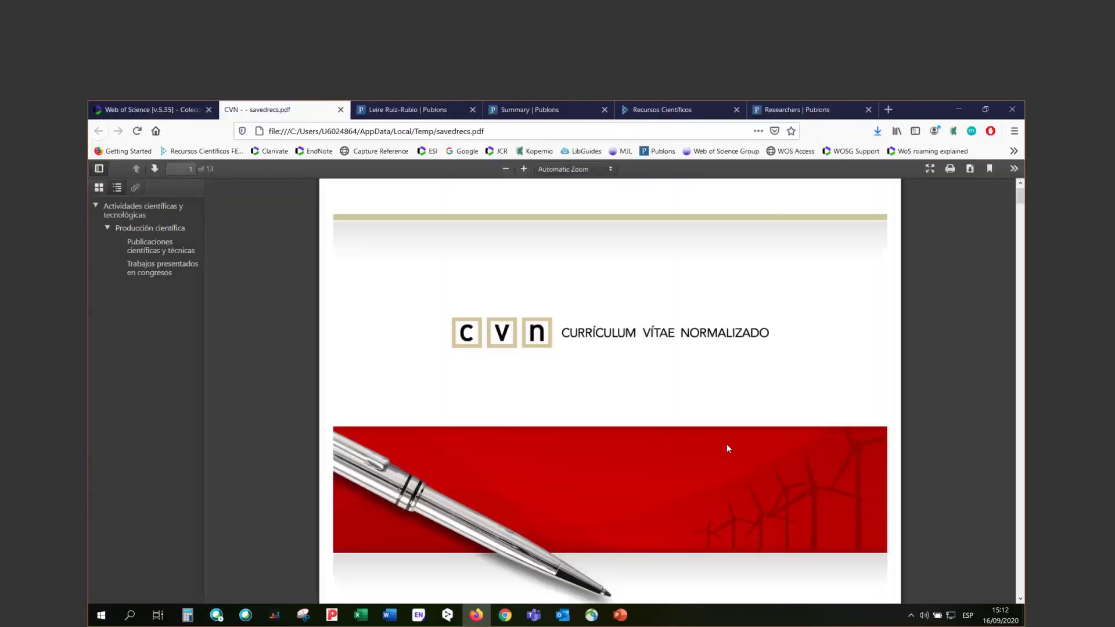
Examine the publication entries in the exported CVN, including their impact index, category, quartile and citation data.
left_click_drag(1024, 200, 1021, 237)
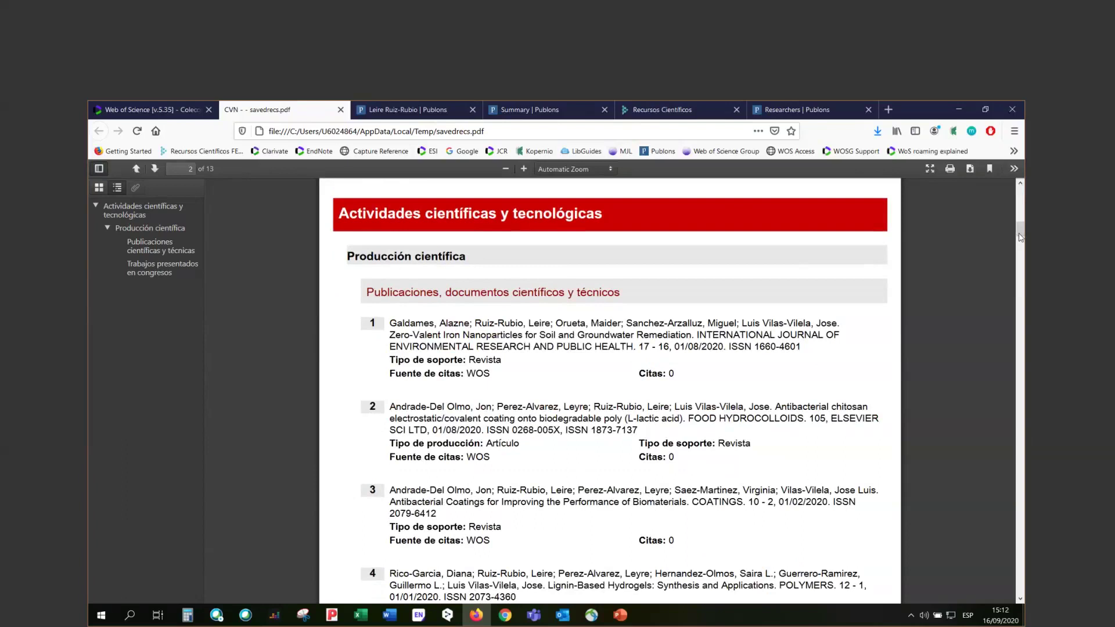
left_click_drag(1020, 236, 1017, 252)
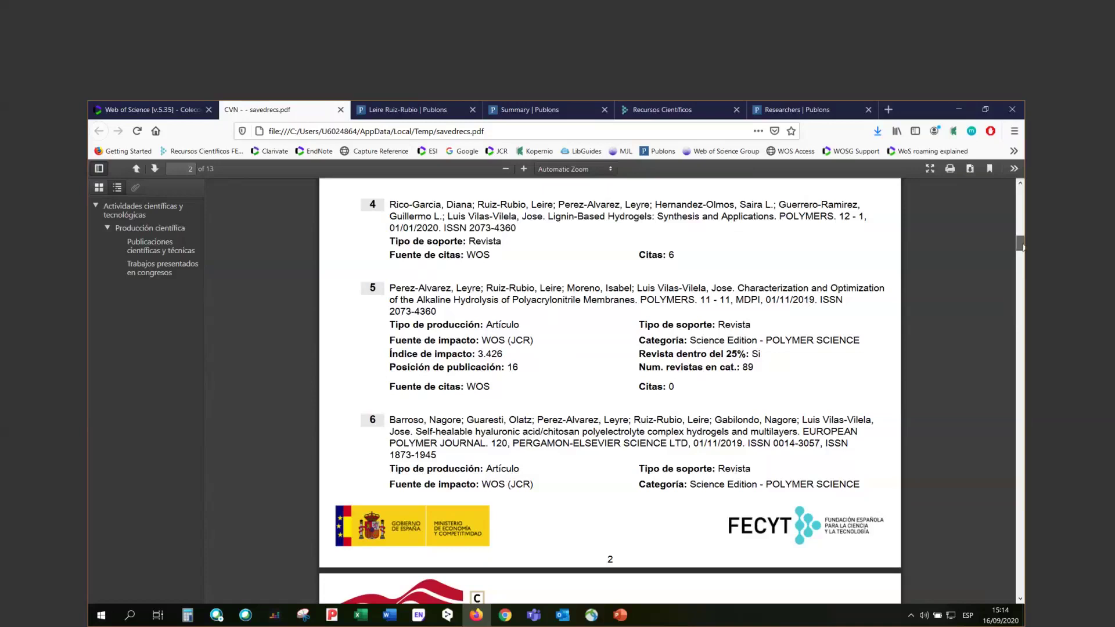
left_click_drag(1022, 247, 1020, 367)
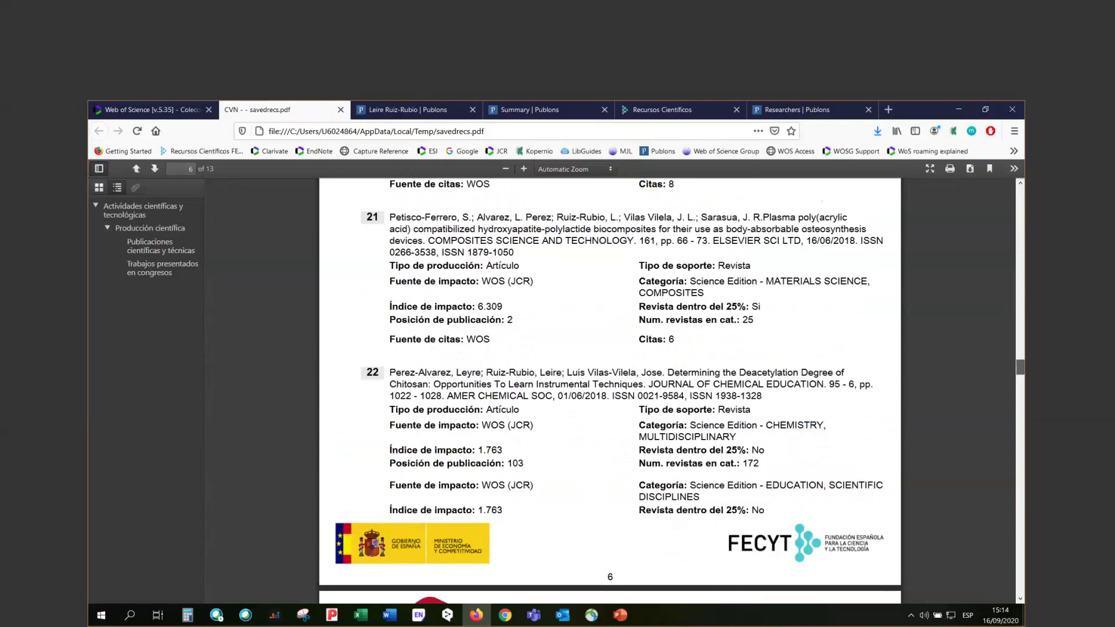
scroll(636, 462, "up", 1)
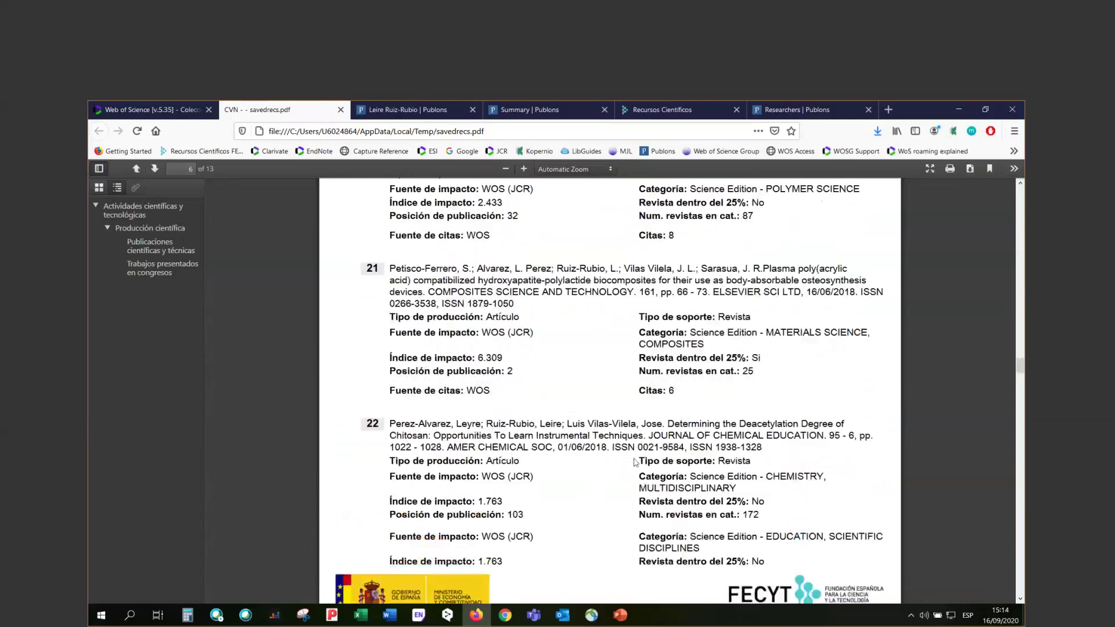
scroll(1020, 365, "down", 4)
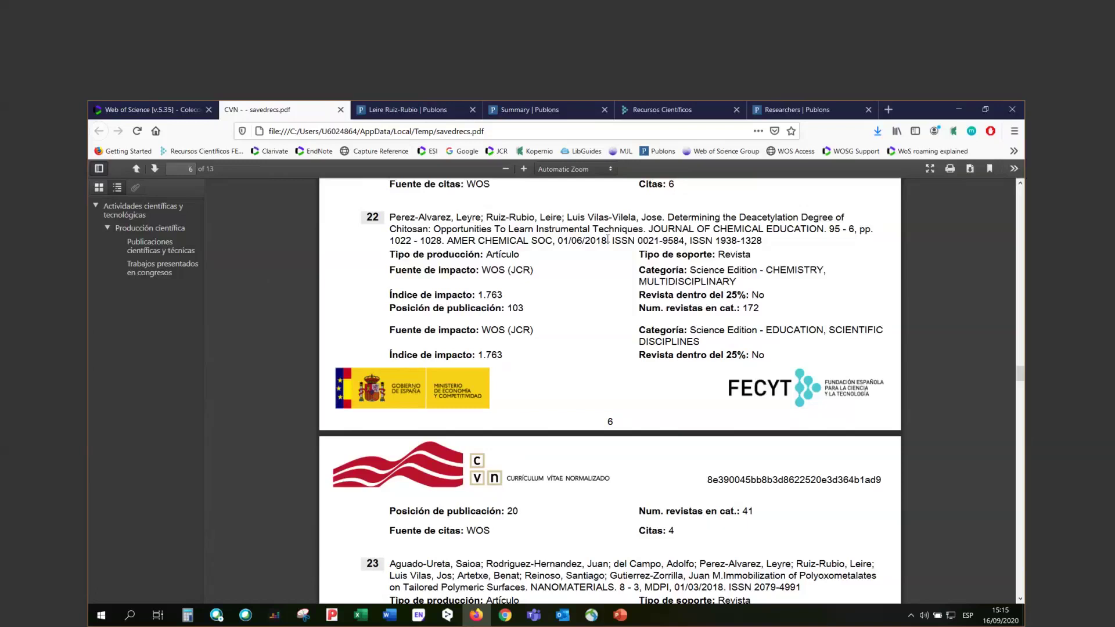
Return to the search results, dismiss the export message and open the record "Zero-Valent Iron Nanoparticles for Soil and Groundwater Remediation".
left_click(165, 114)
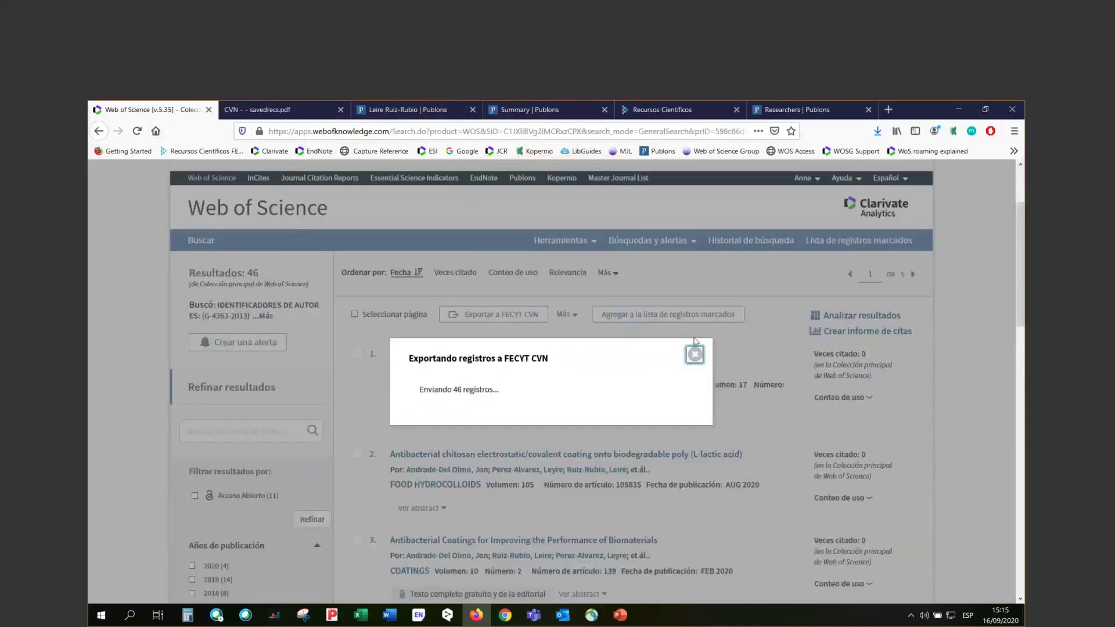
left_click(695, 354)
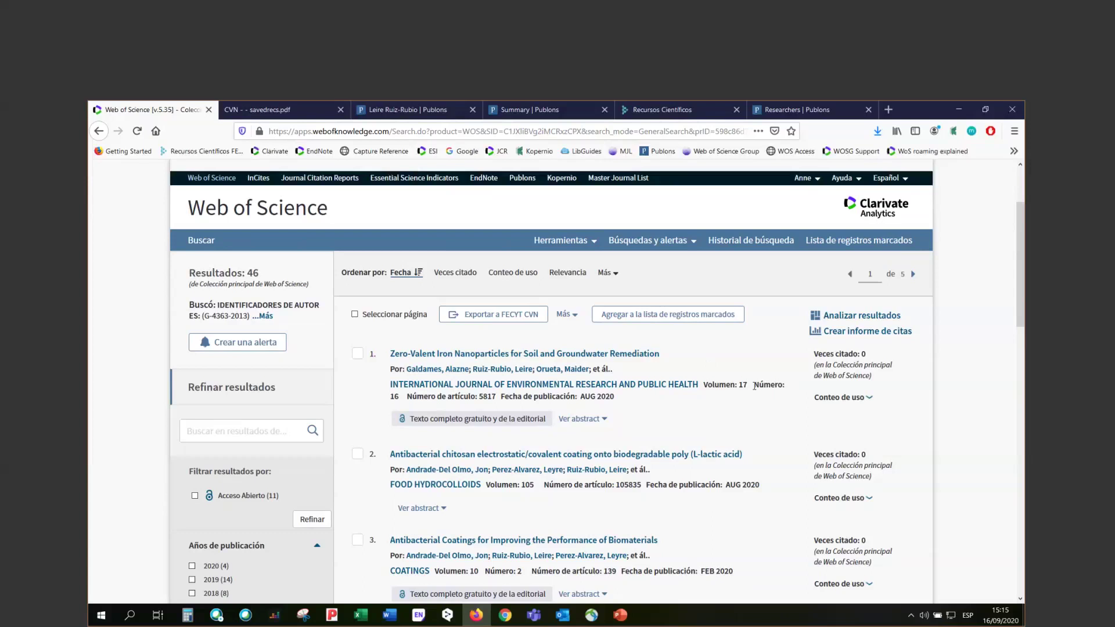
right_click(500, 361)
left_click(495, 360)
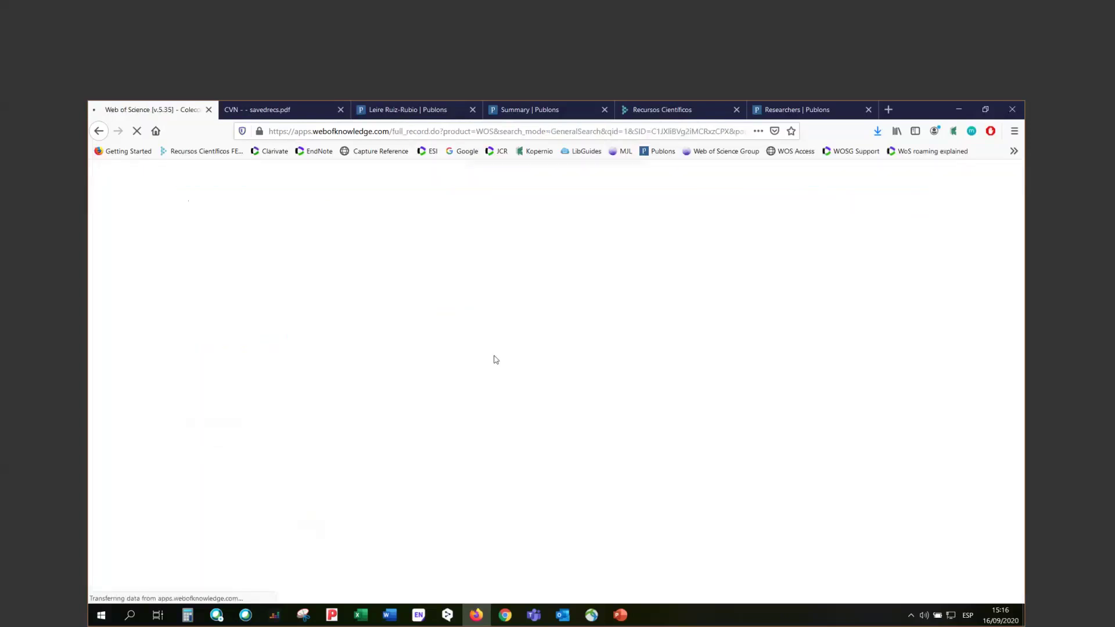
Check the record's author identifiers and publication details, and open the form for suggesting a correction to this record.
left_click_drag(1022, 206, 1021, 211)
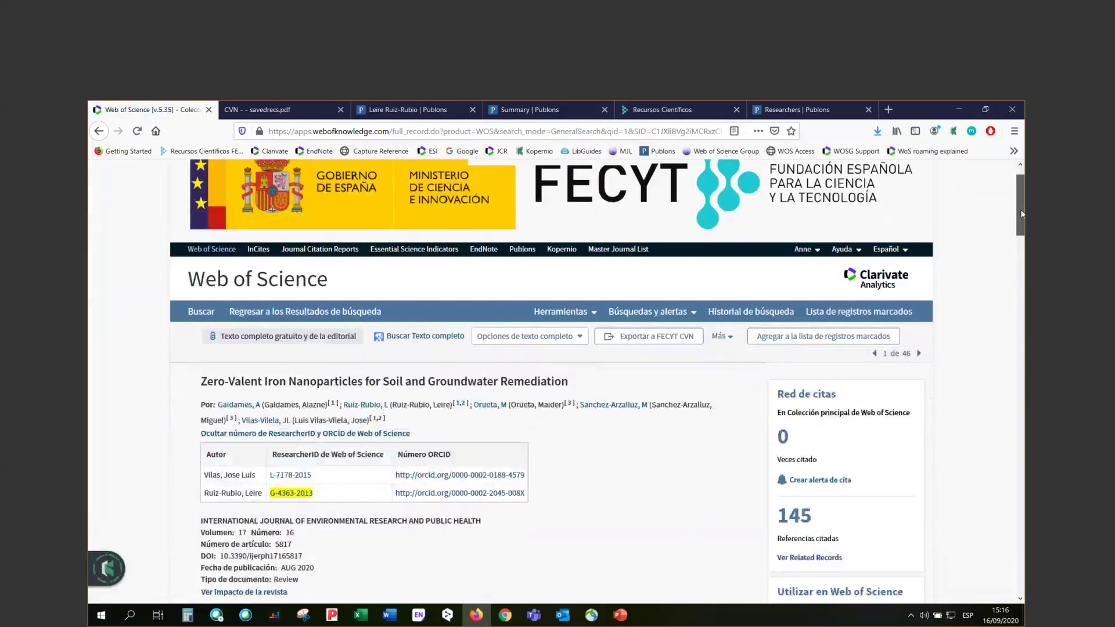
scroll(1021, 216, "down", 2)
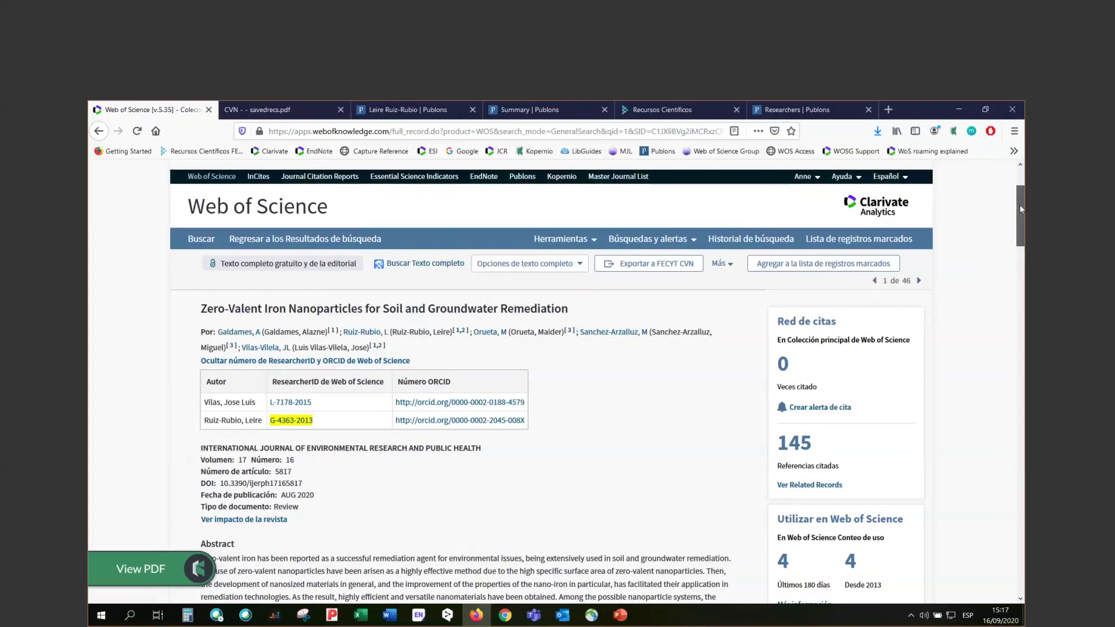
mouse_move(1020, 205)
left_mouse_down()
mouse_move(1020, 281)
mouse_move(1020, 242)
left_mouse_up()
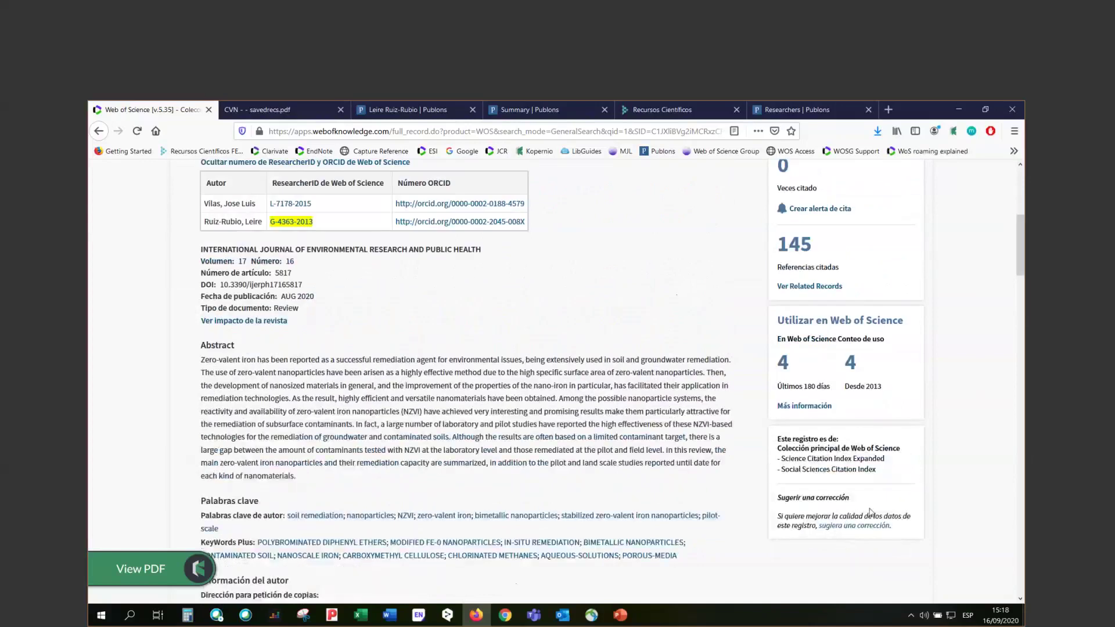
left_click(825, 526)
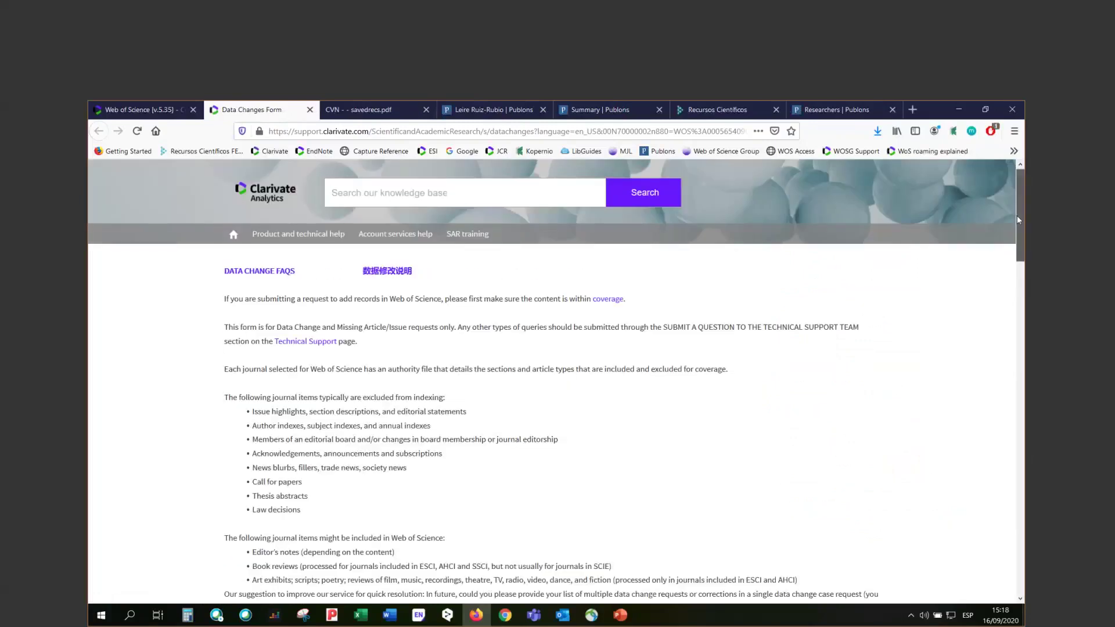
Review the record's data change form from the contact information through the article details to the requested change and attachment fields.
left_click_drag(1018, 220, 1018, 333)
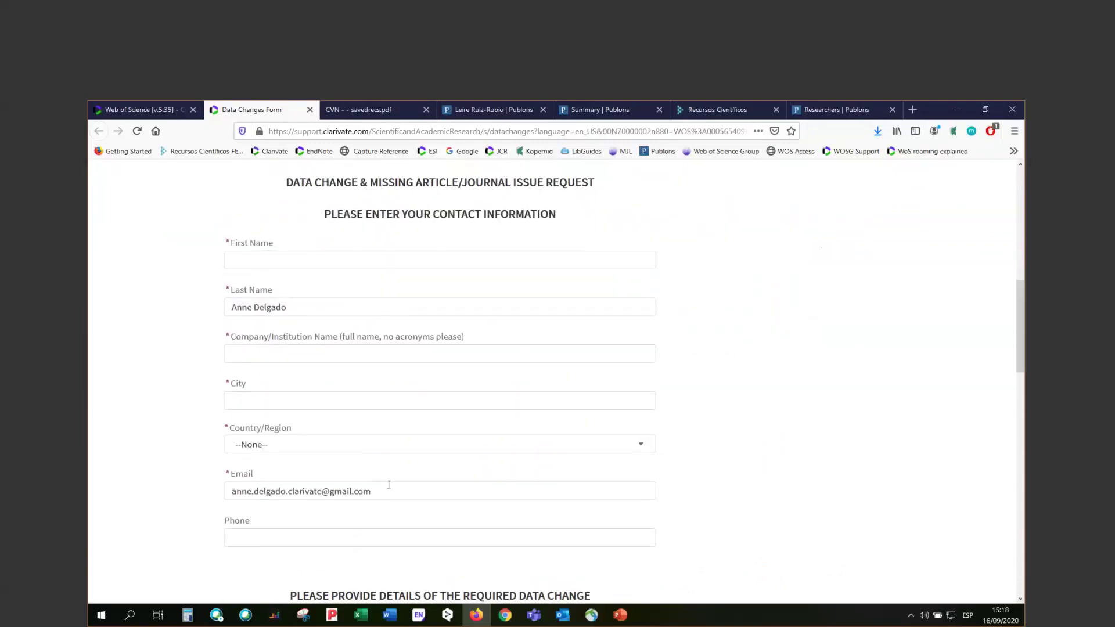
left_click_drag(1018, 299, 1019, 419)
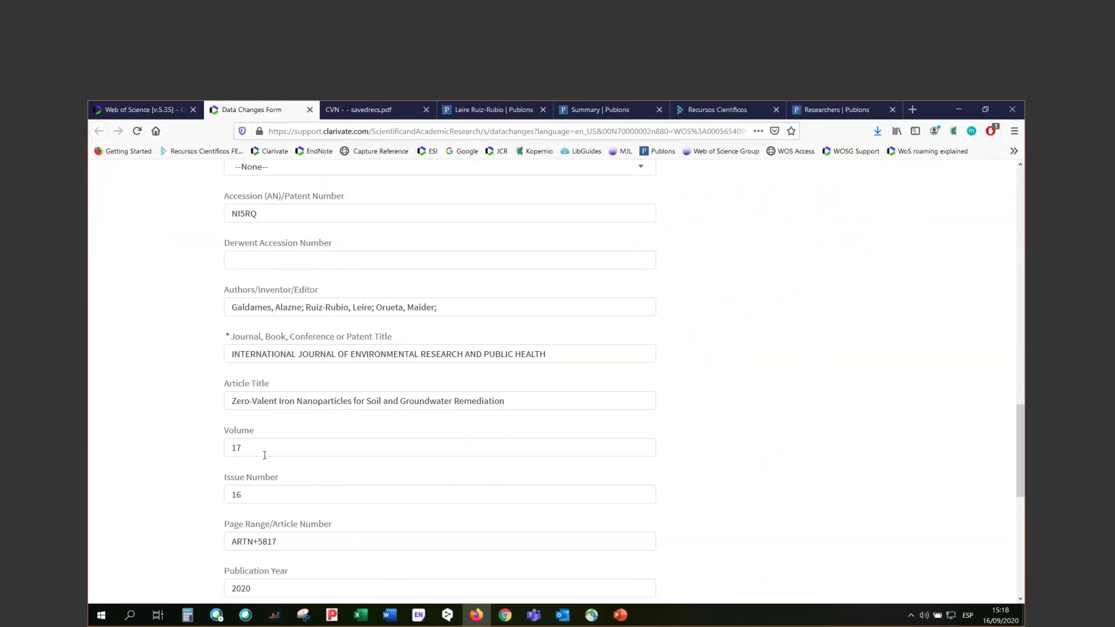
left_click_drag(1017, 420, 1017, 494)
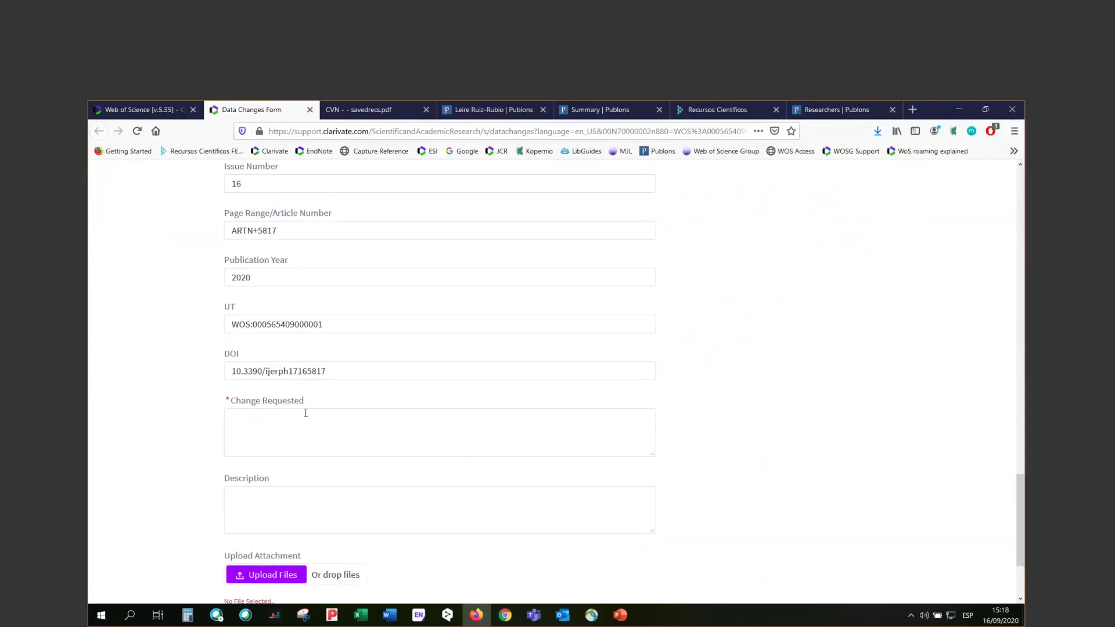
left_click_drag(1020, 493, 1022, 517)
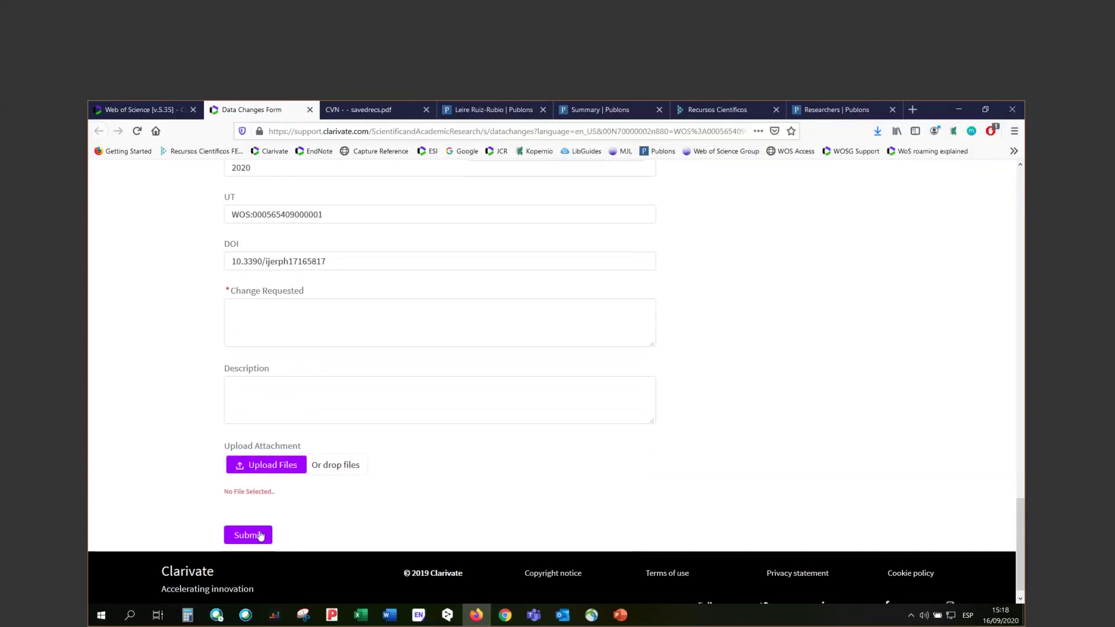
Go back to the Web of Science record, open a general data correction form not tied to it, and review its fields.
left_click(150, 110)
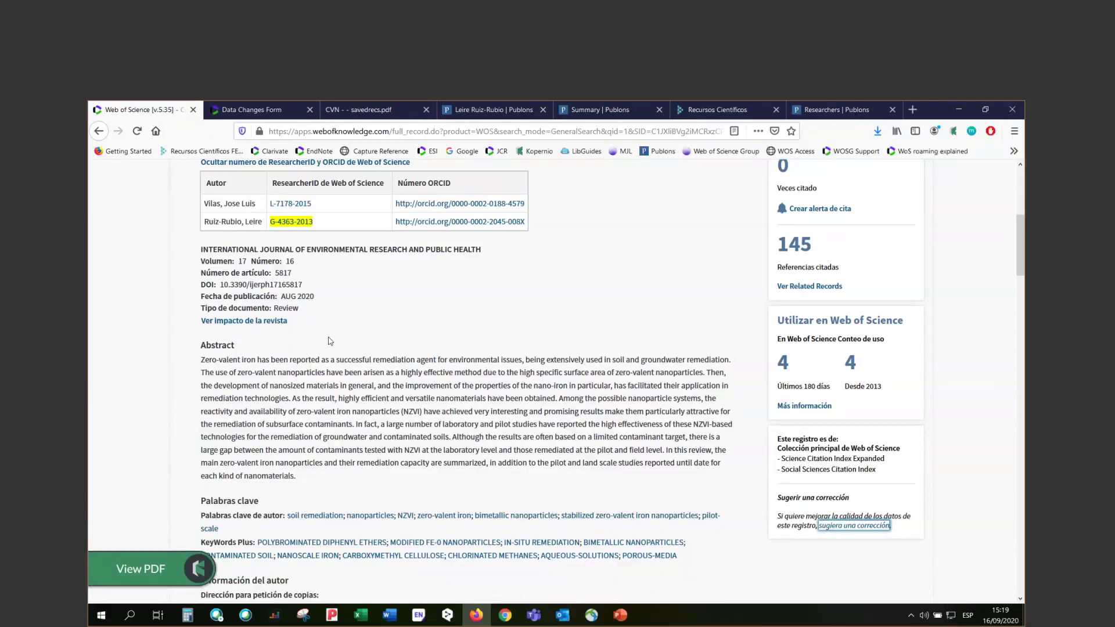
left_click_drag(1022, 269, 1021, 211)
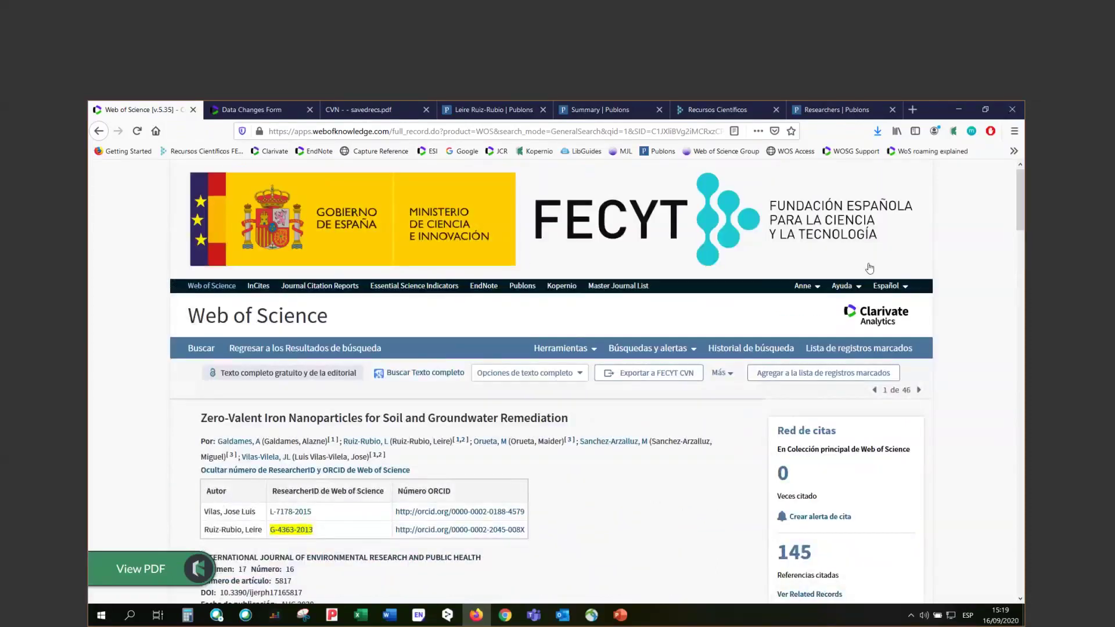
left_click(856, 287)
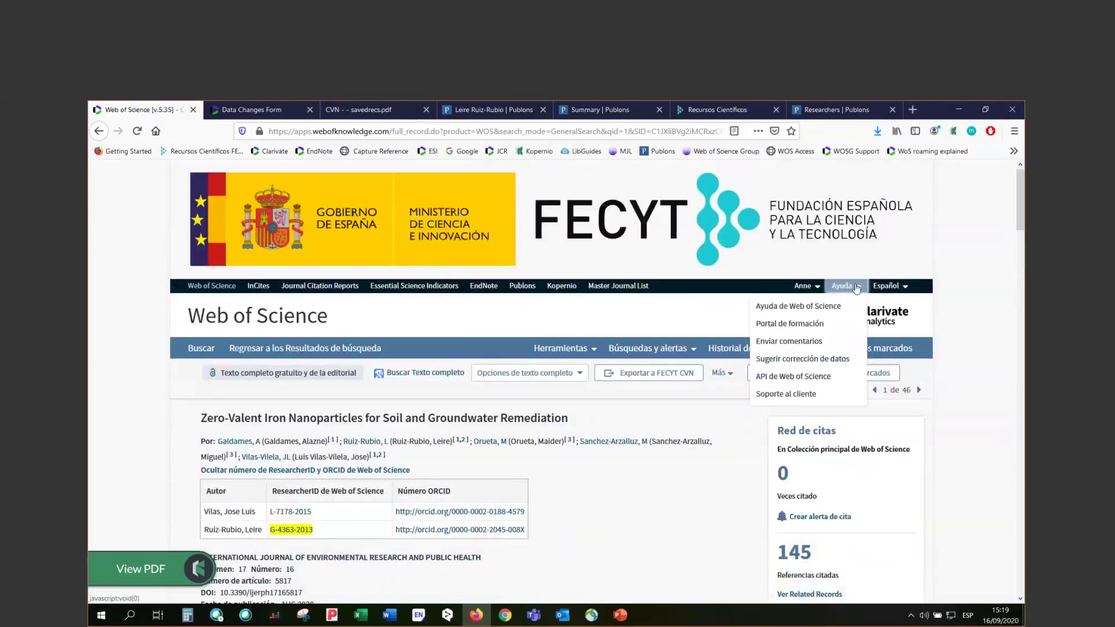
left_click(825, 359)
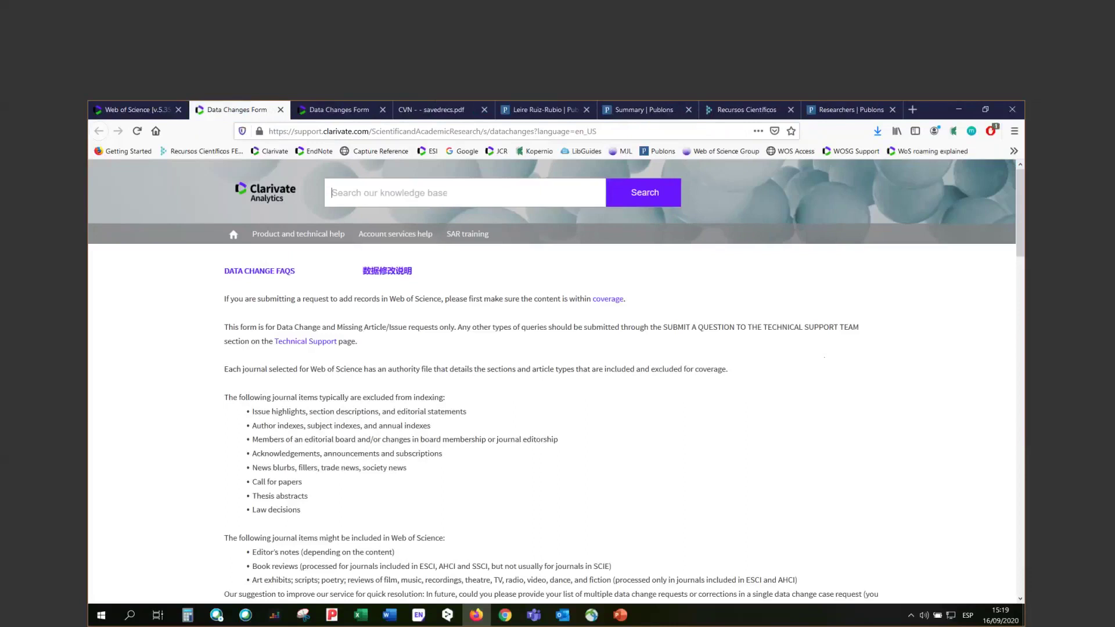
left_click_drag(1019, 187, 1019, 434)
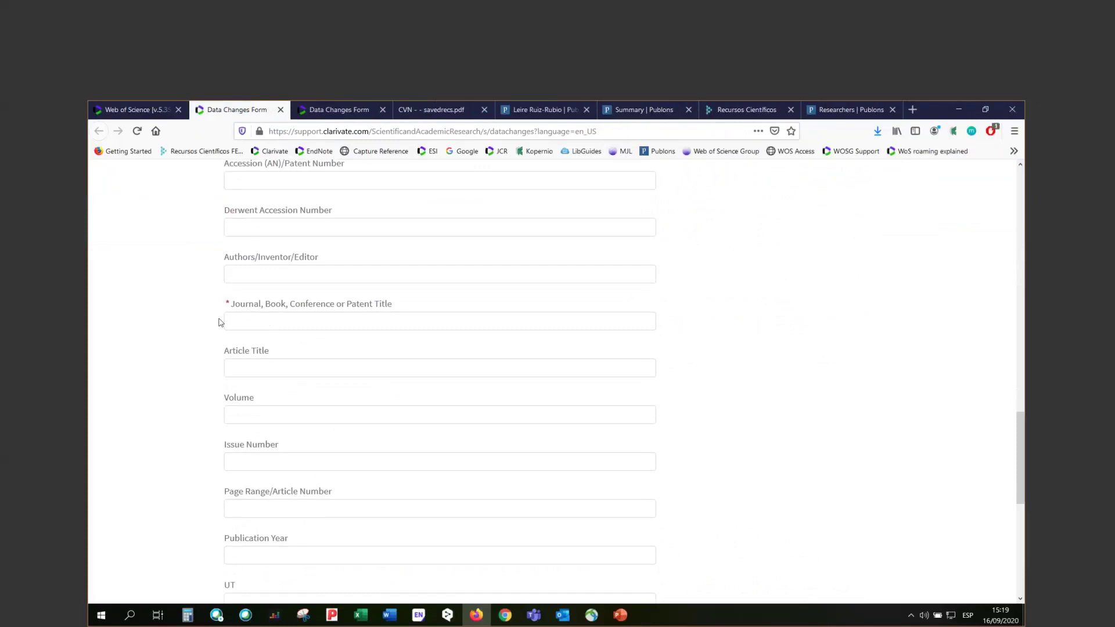
left_click_drag(1024, 427, 1024, 508)
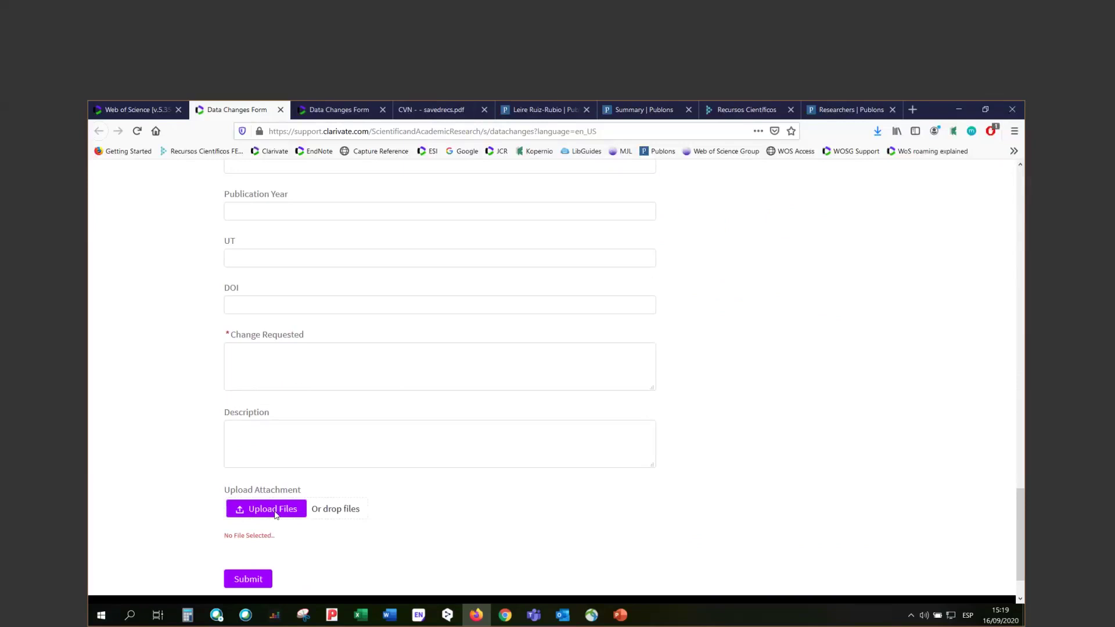
Return to the Web of Science record, show its additional data fields and highlight the accession number.
left_click(156, 116)
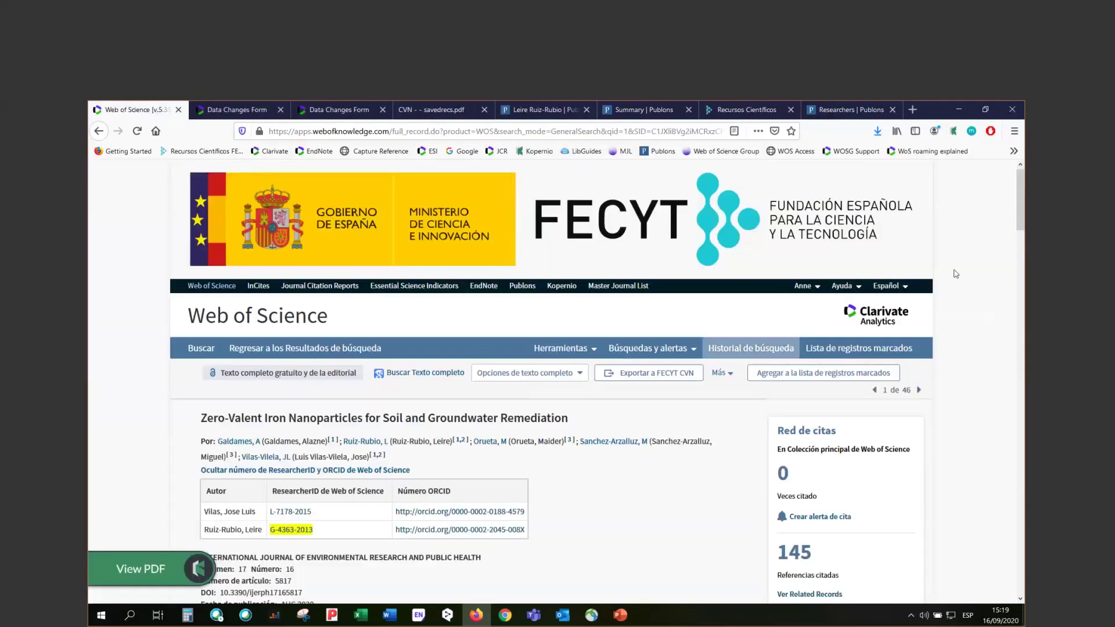
left_click_drag(1021, 195, 1022, 199)
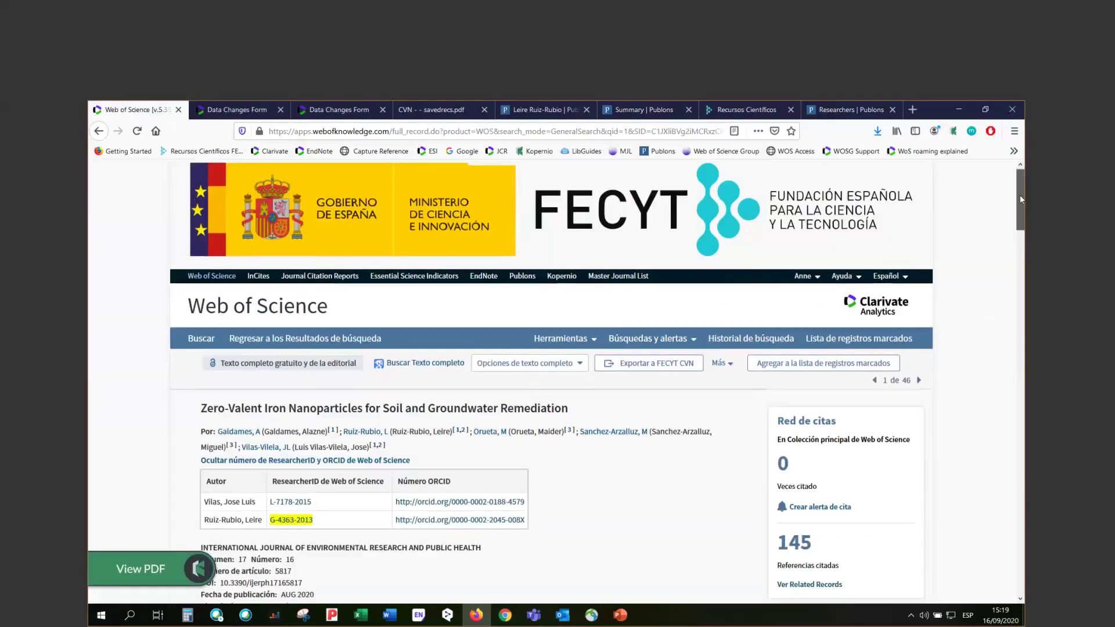
scroll(837, 417, "down", 12)
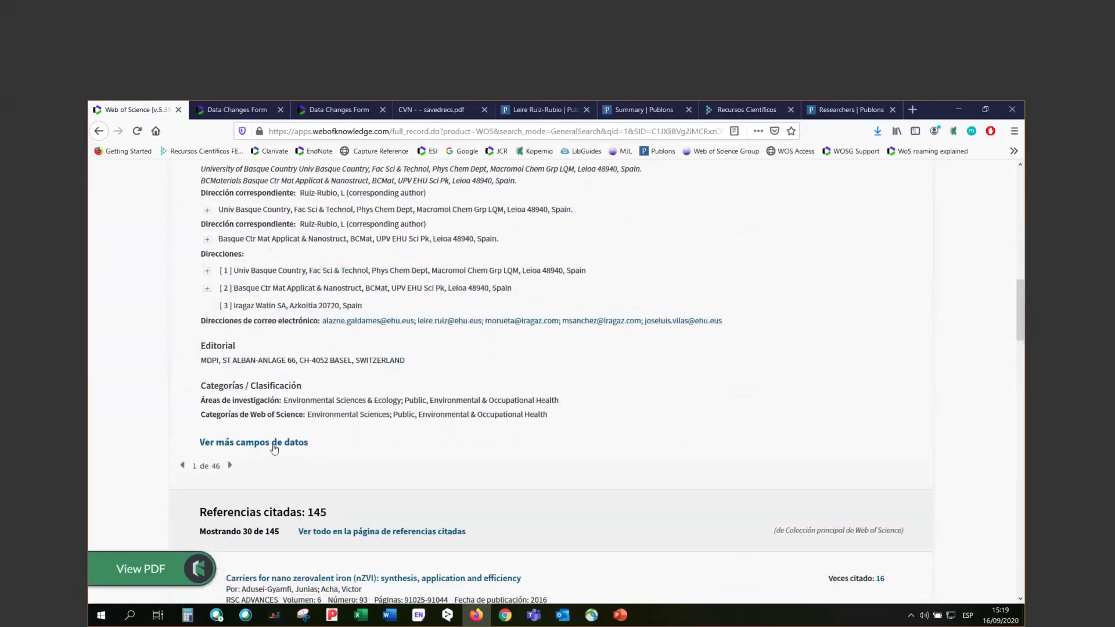
left_click(273, 443)
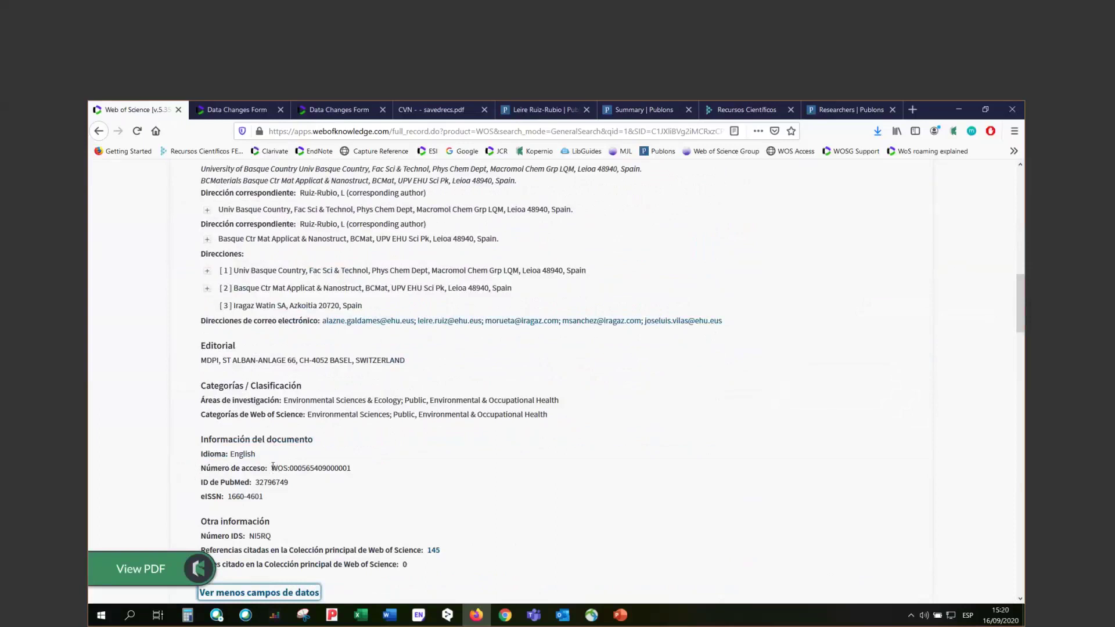
left_click_drag(273, 467, 352, 468)
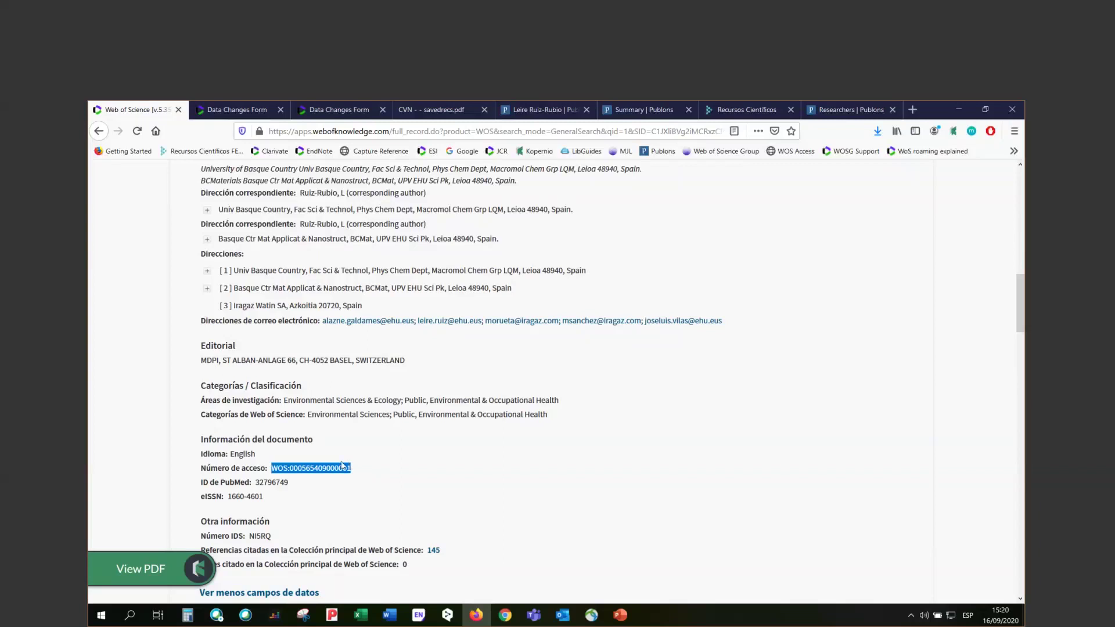
Hide and reopen the record's additional data fields, highlight the accession number again and return to the record's title.
left_click(289, 593)
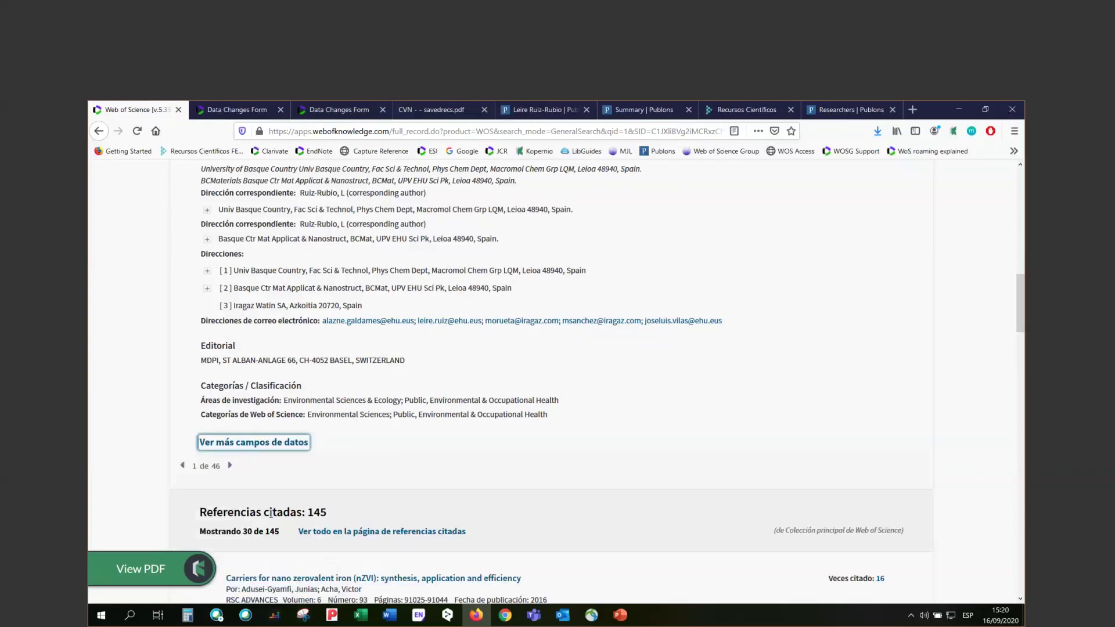
left_click(250, 449)
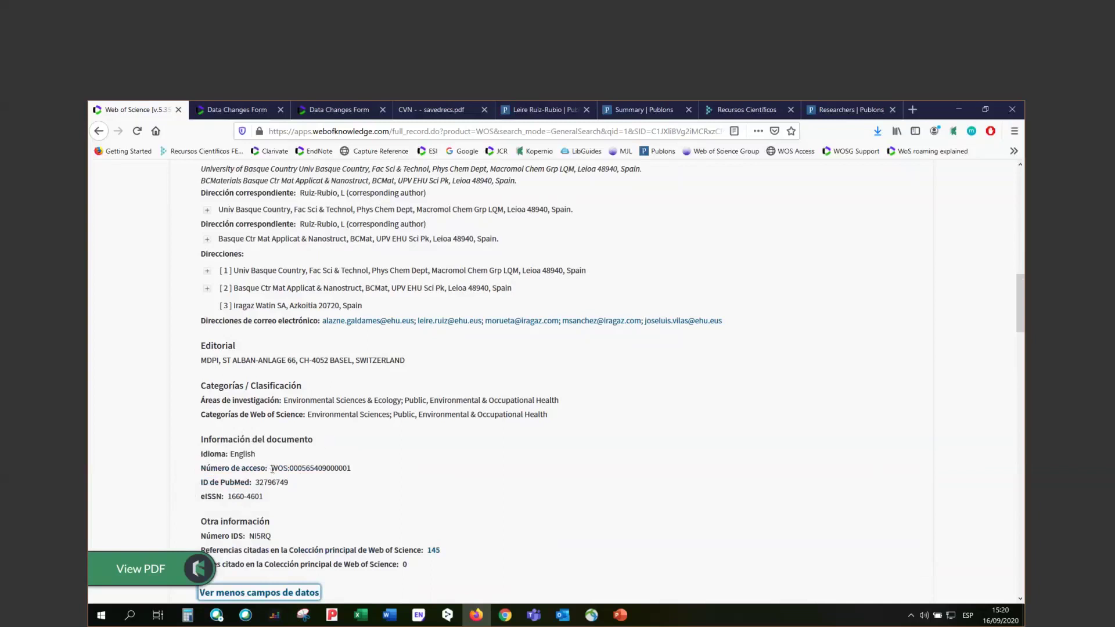
left_click_drag(272, 468, 354, 476)
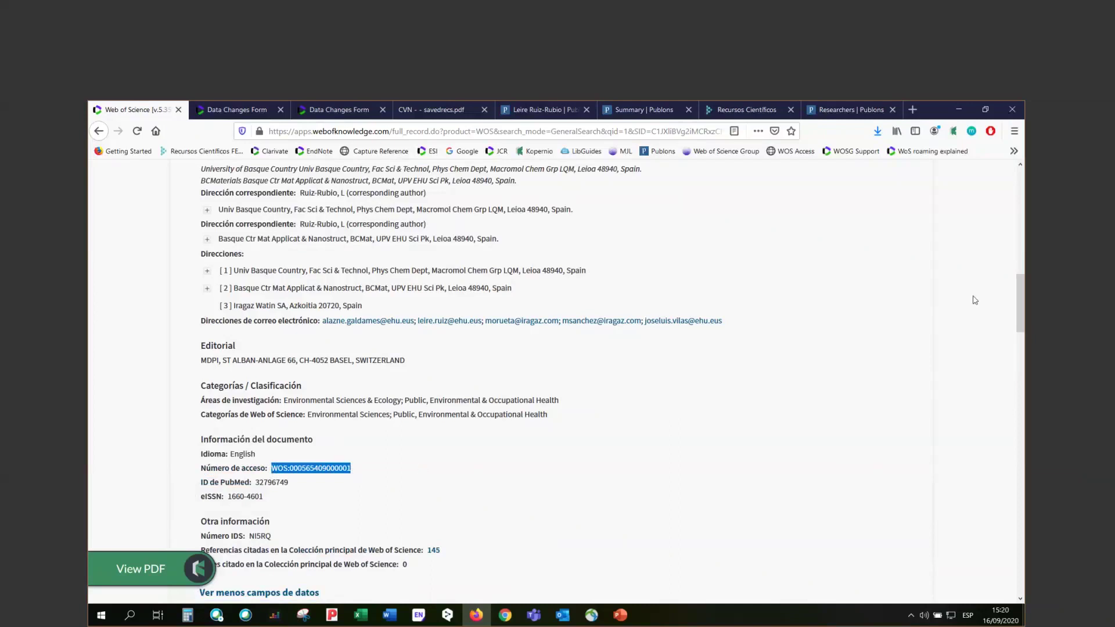
left_click_drag(1021, 327, 1022, 315)
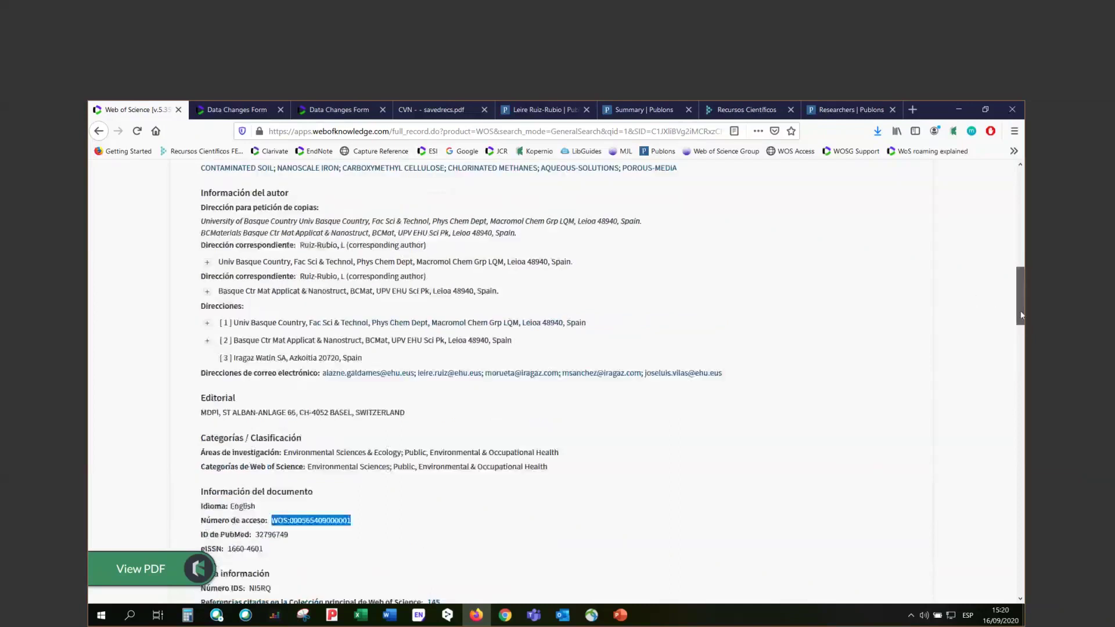
scroll(987, 314, "up", 15)
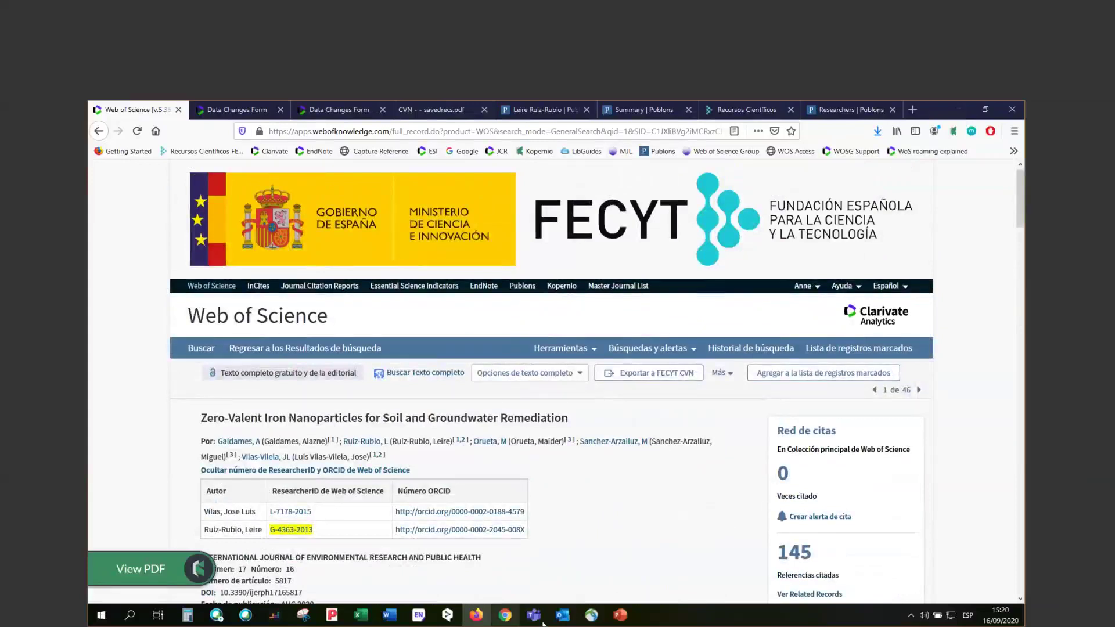
Switch to the PowerPoint presentation, present slides 12 to 15 on correction requests and the new author record, and exit the slide show.
left_click(621, 621)
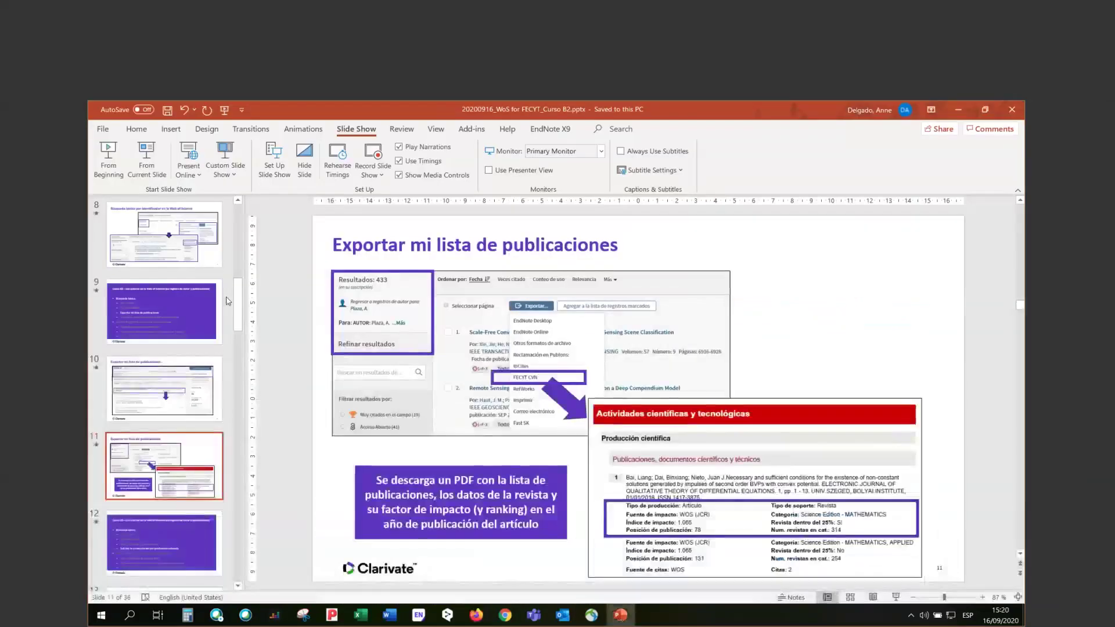
key("Down")
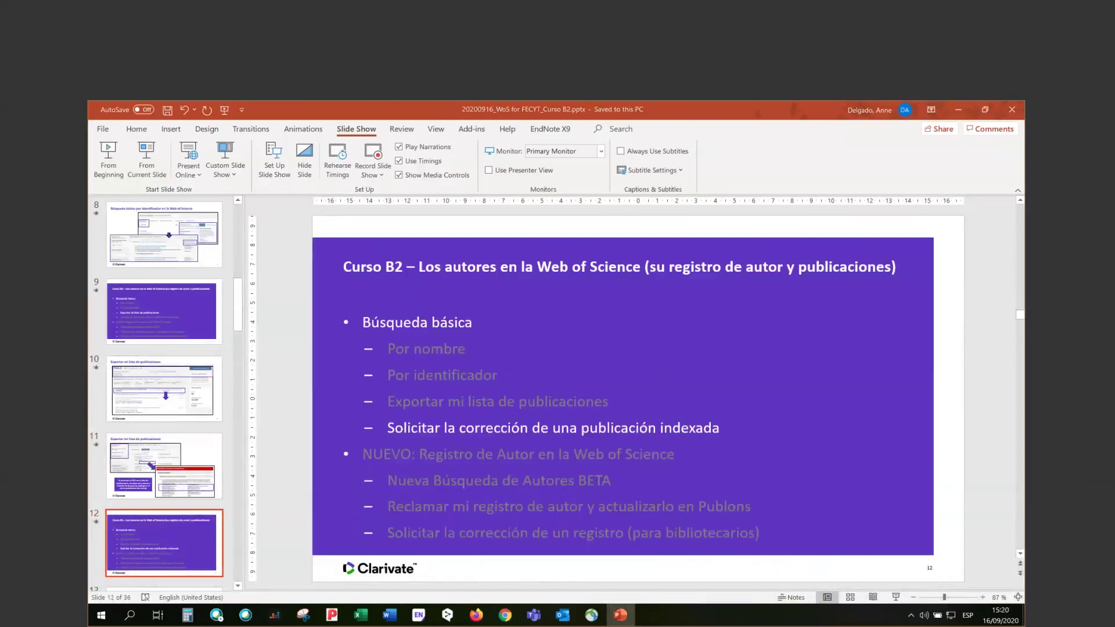
left_click(147, 160)
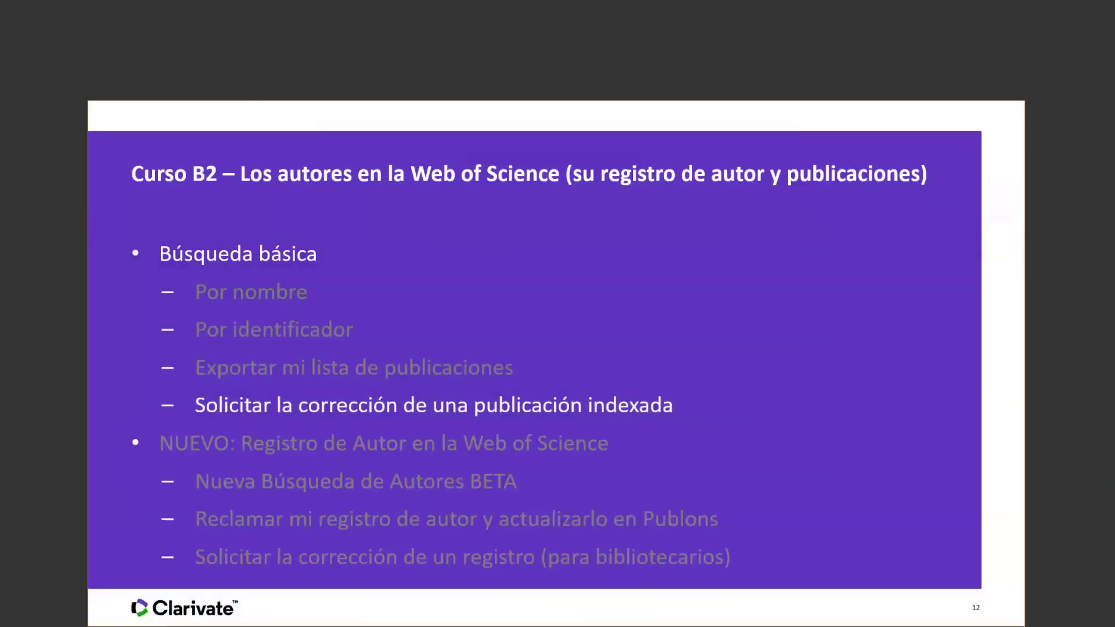
left_click(424, 459)
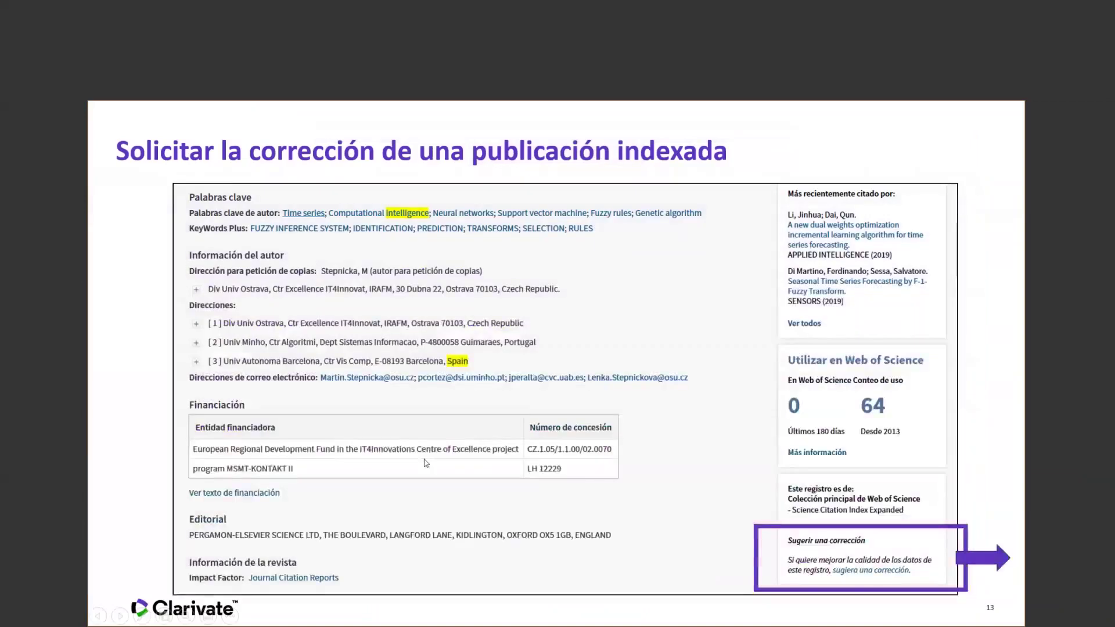
left_click(426, 463)
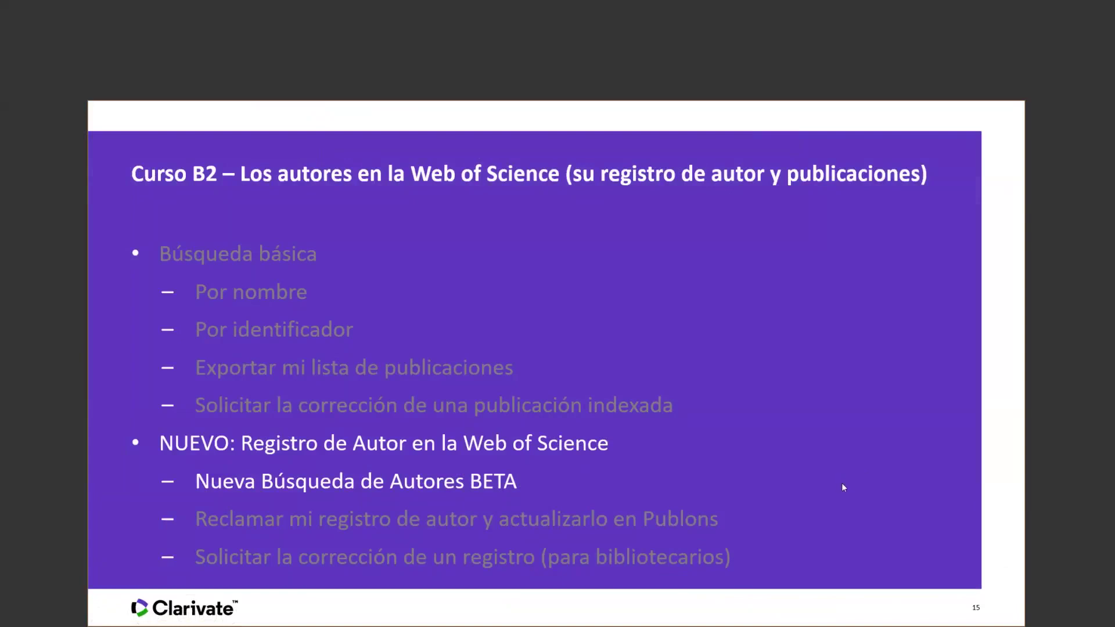
key("Escape")
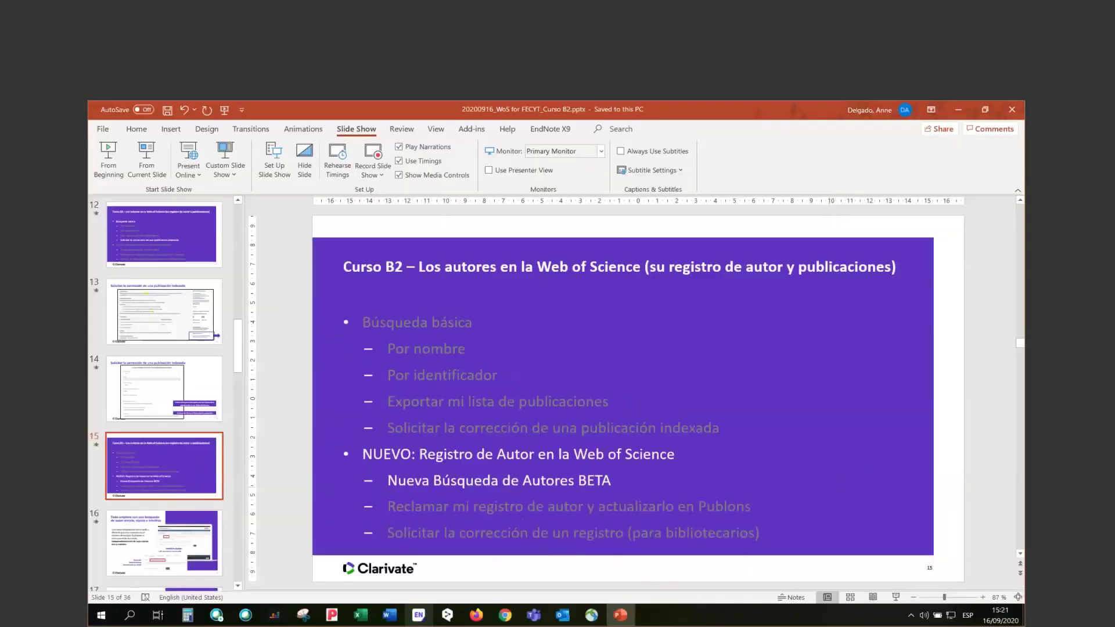
Switch back to Firefox, duplicate the Web of Science record page and return the original copy to the search results.
left_click(476, 615)
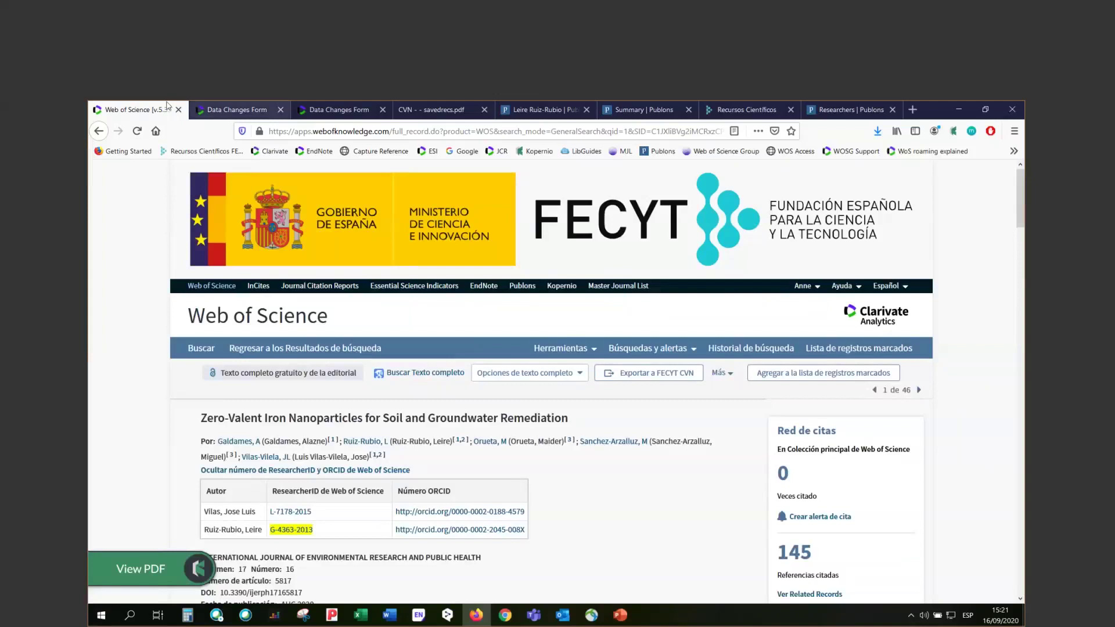
right_click(155, 114)
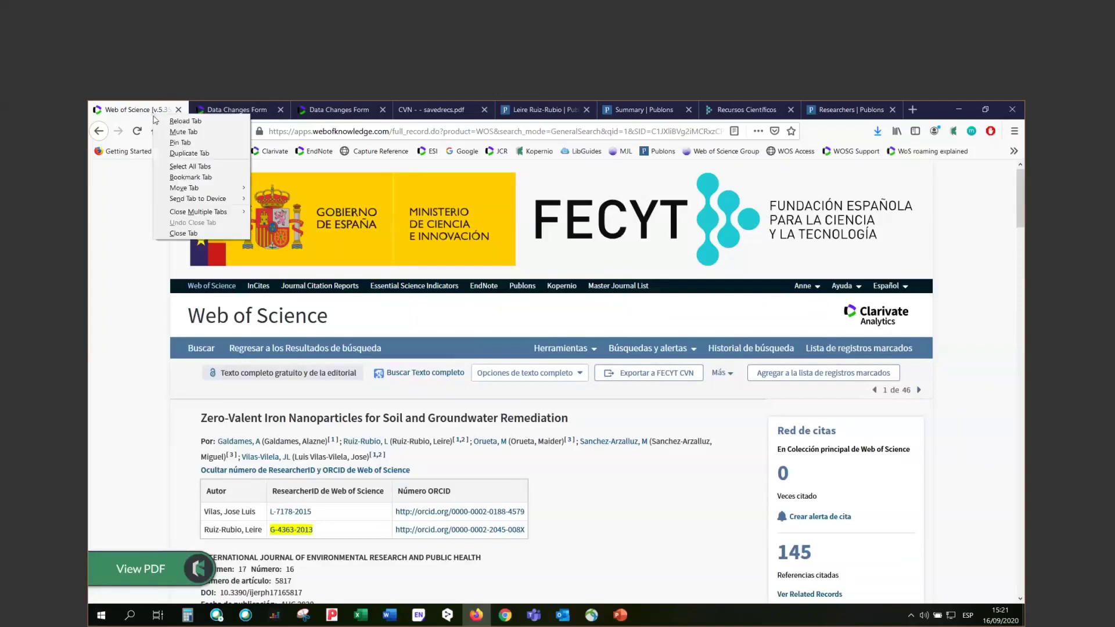
left_click(187, 153)
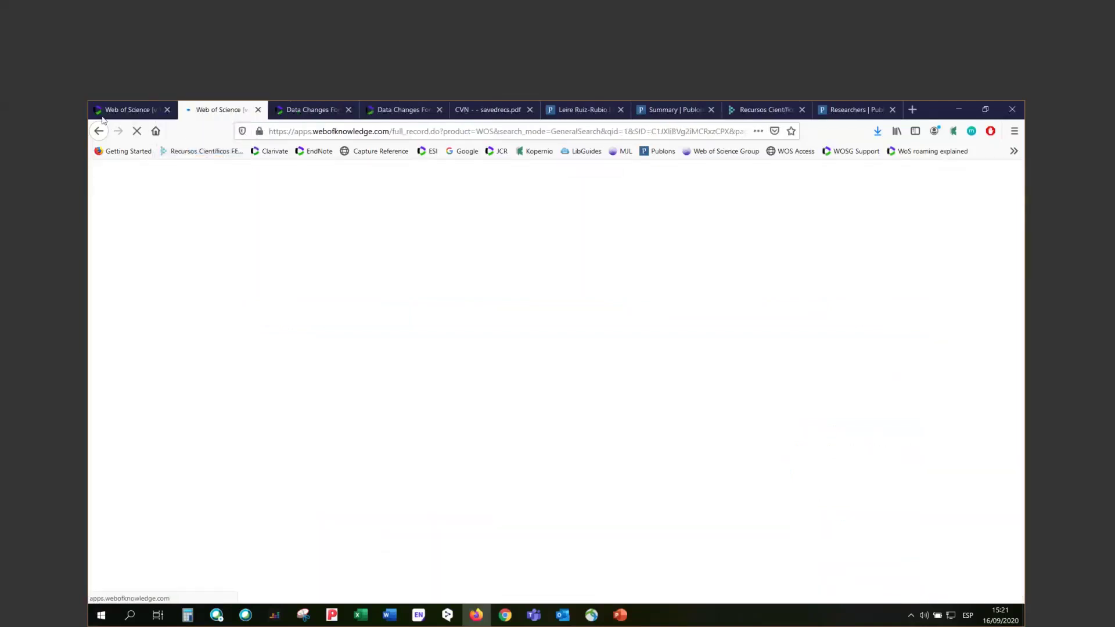
left_click(102, 115)
left_click(99, 131)
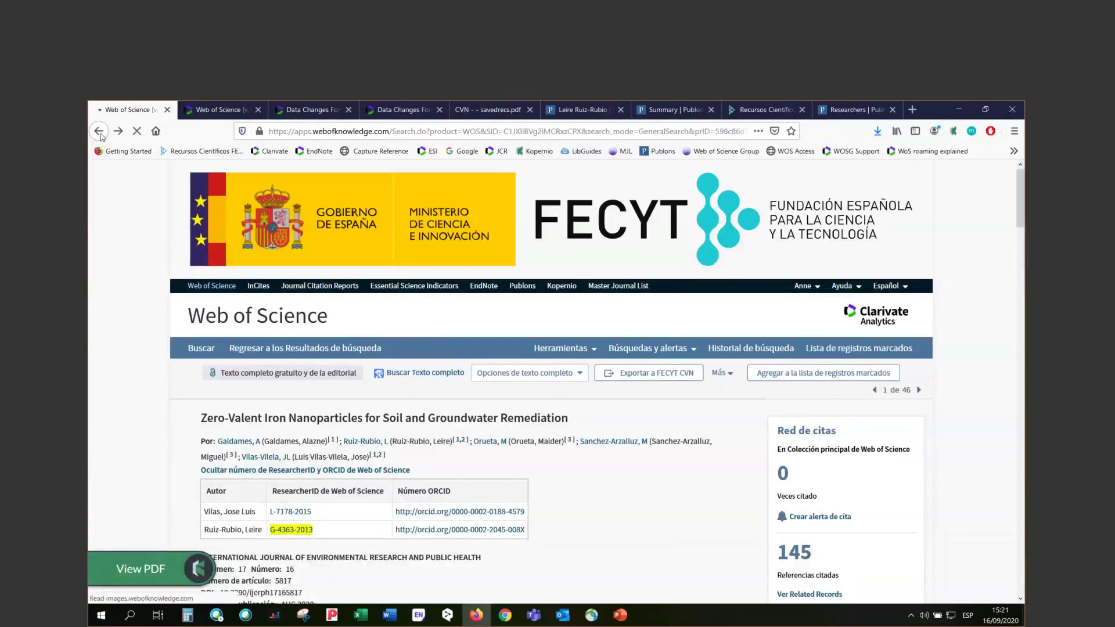
In the duplicated page, go to the Web of Science search home and open the beta author search.
left_click(213, 116)
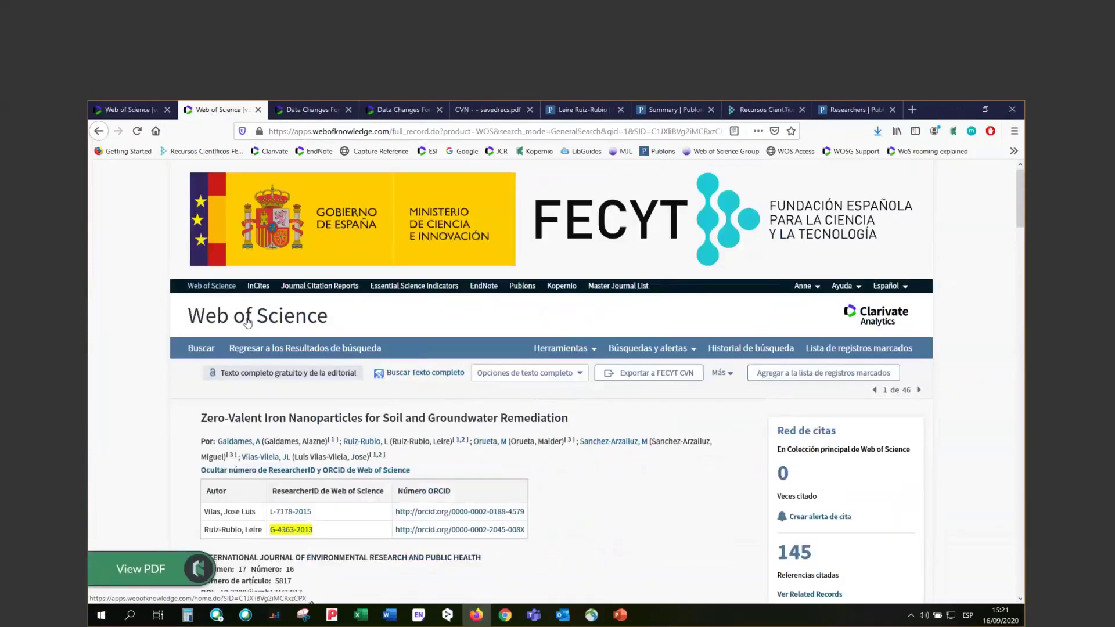
left_click(248, 323)
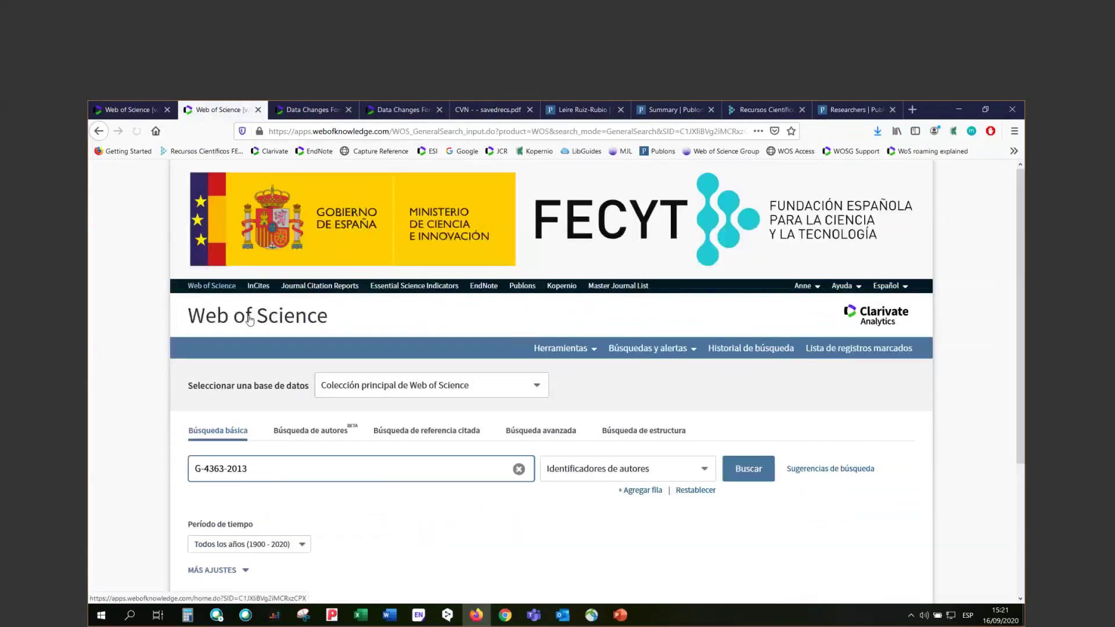
left_click_drag(1019, 294, 1020, 336)
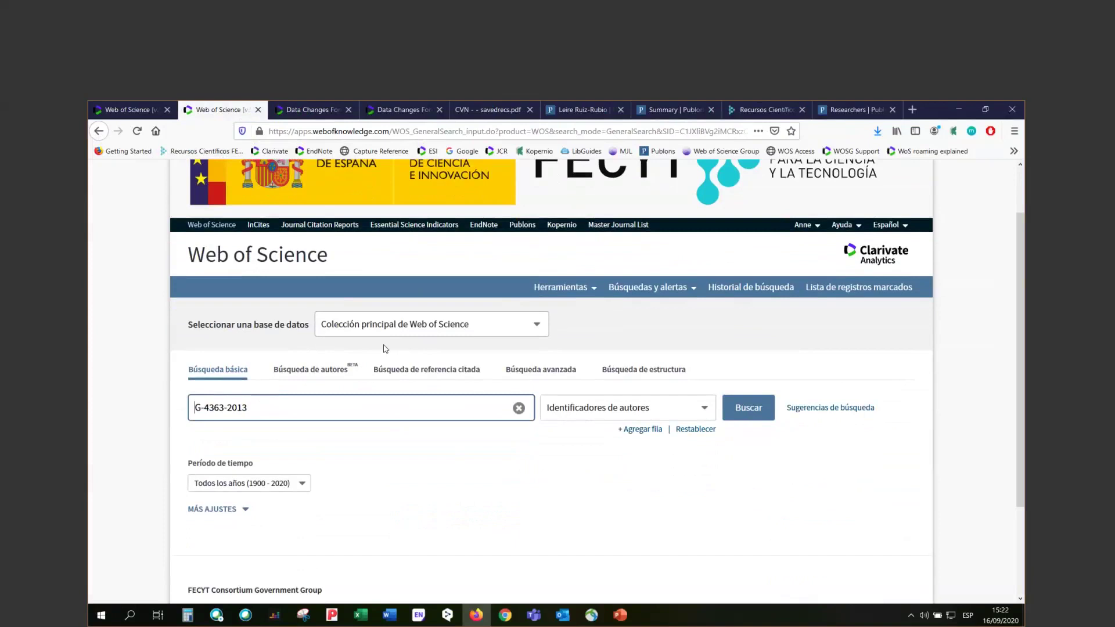
left_click(341, 373)
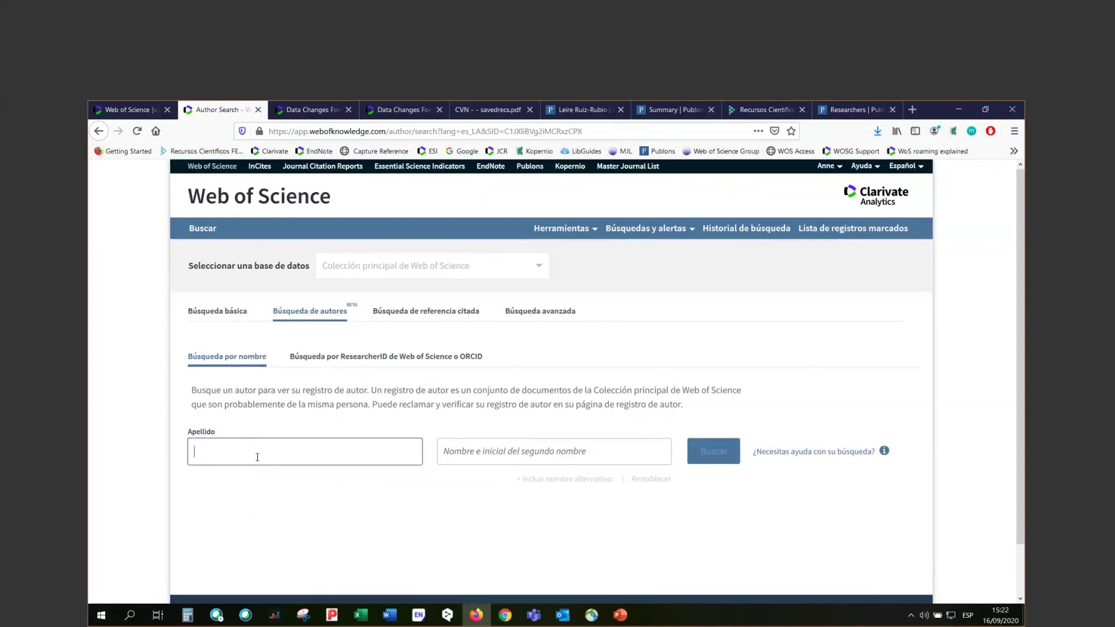
Enter the researcher's surname and first name using the suggestions, add a blank alternative name row and run the author search.
type("rui")
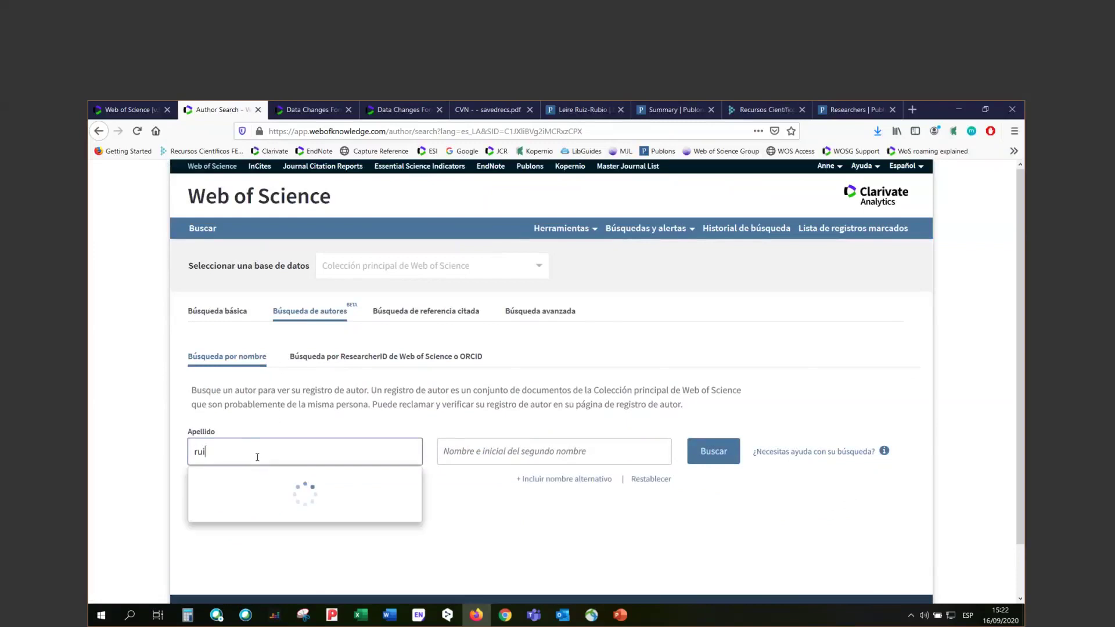
type("z-rubio")
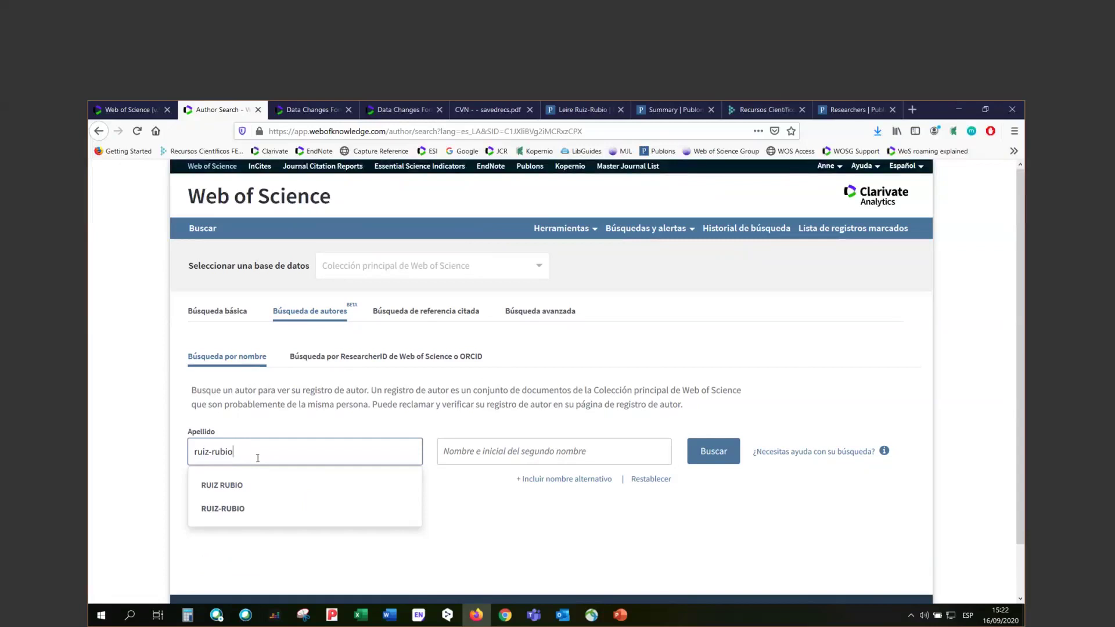
left_click(244, 486)
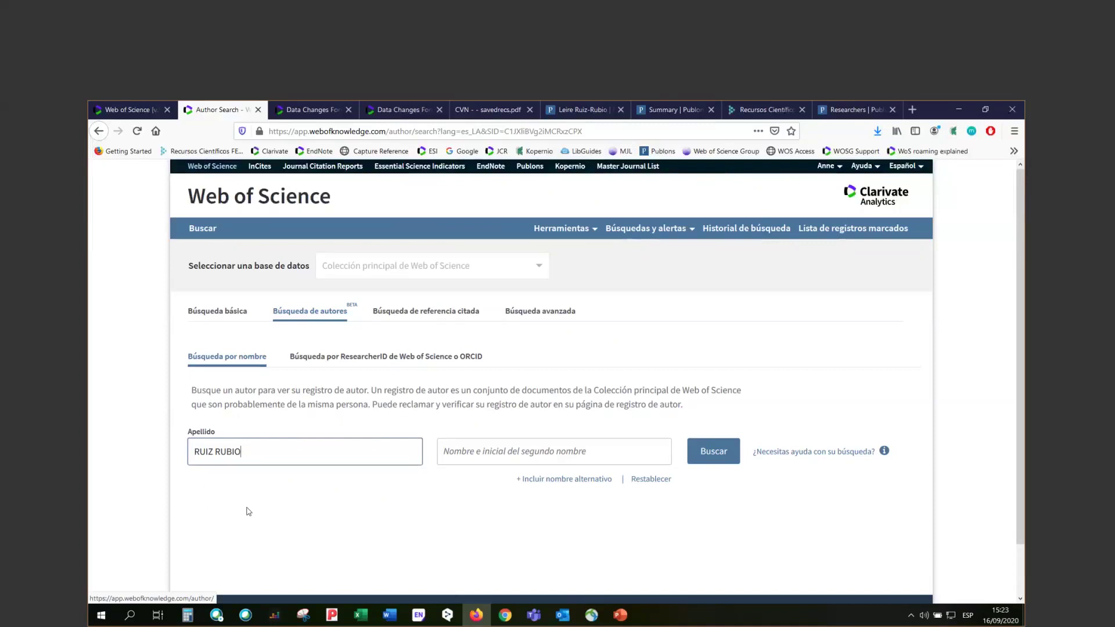
left_click(476, 448)
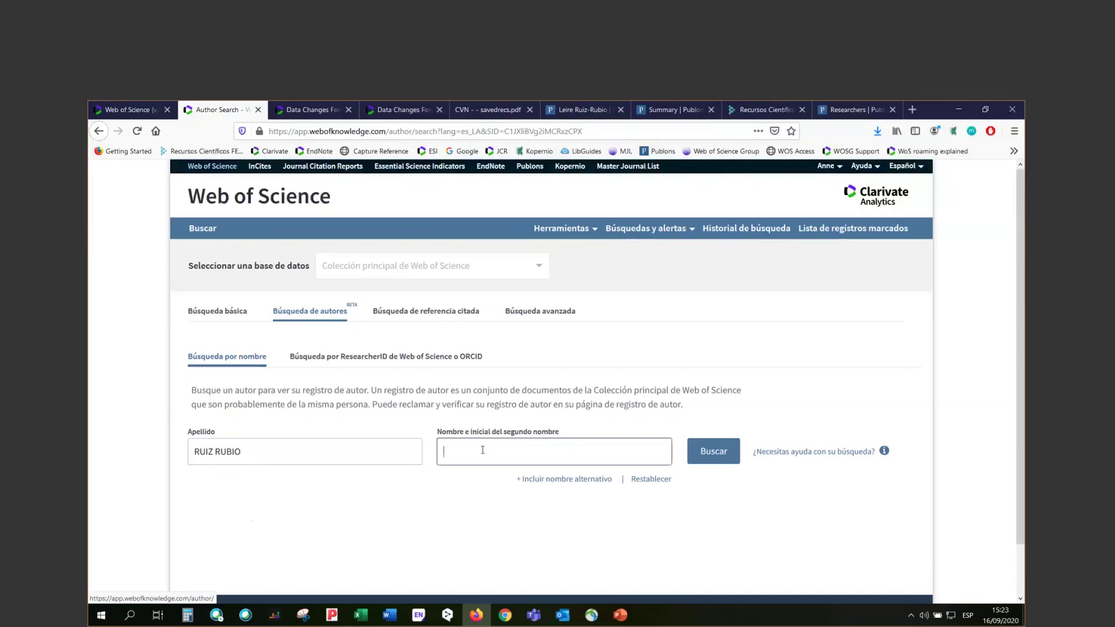
type("l")
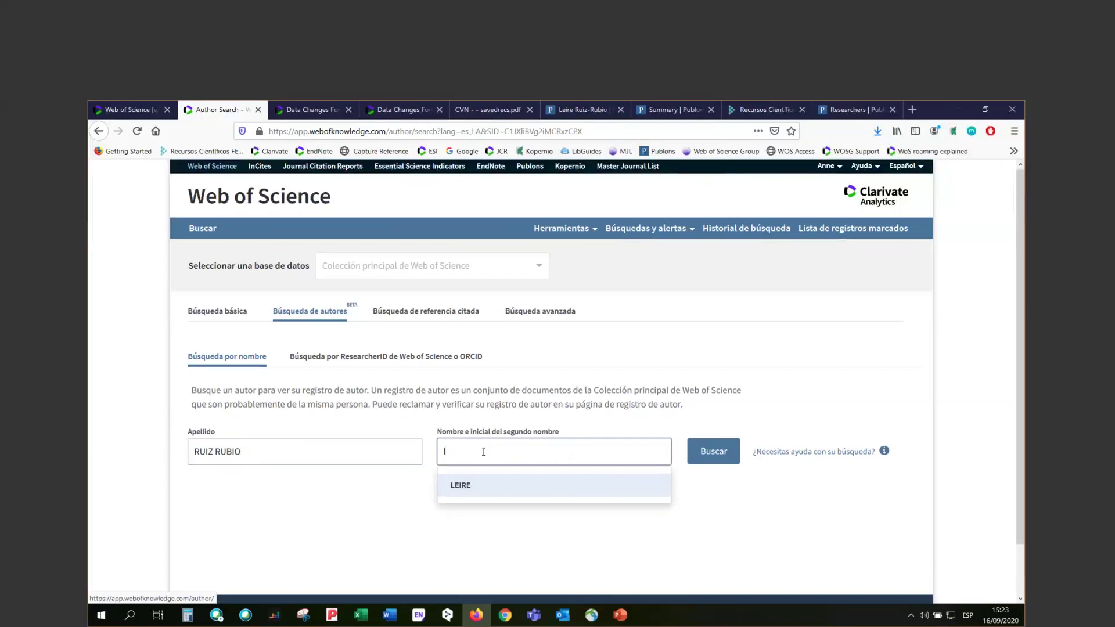
left_click(472, 488)
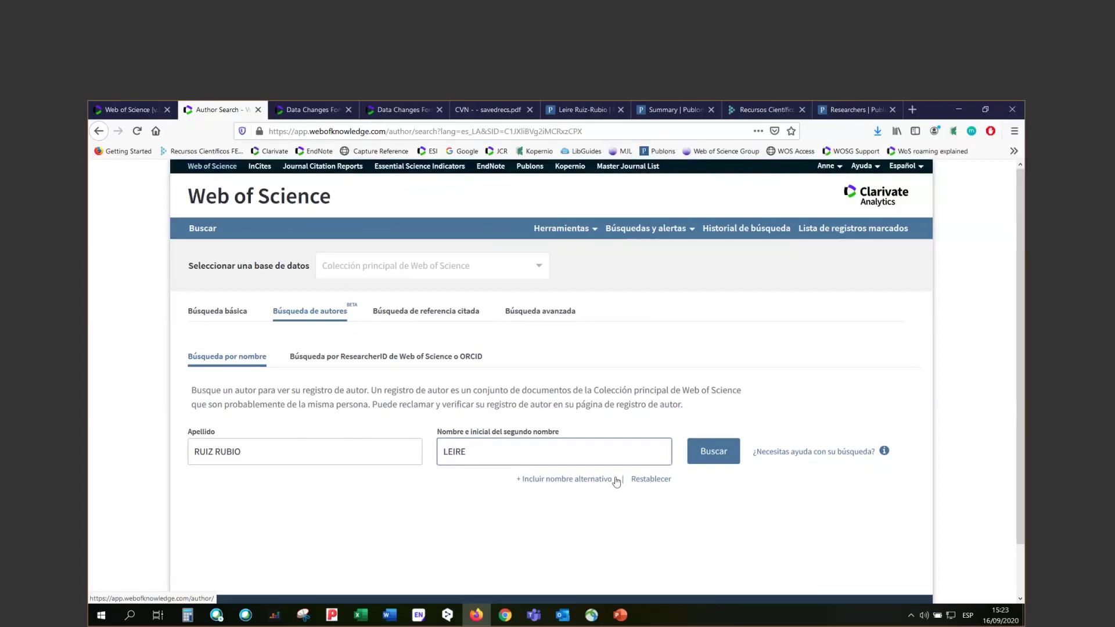
left_click(557, 484)
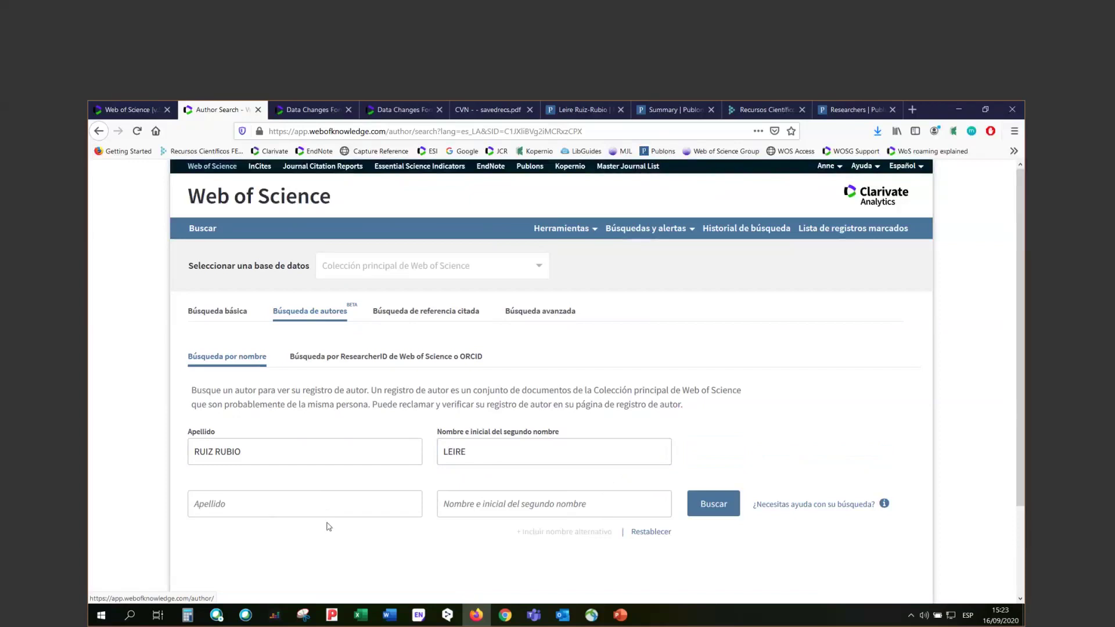
left_click(711, 516)
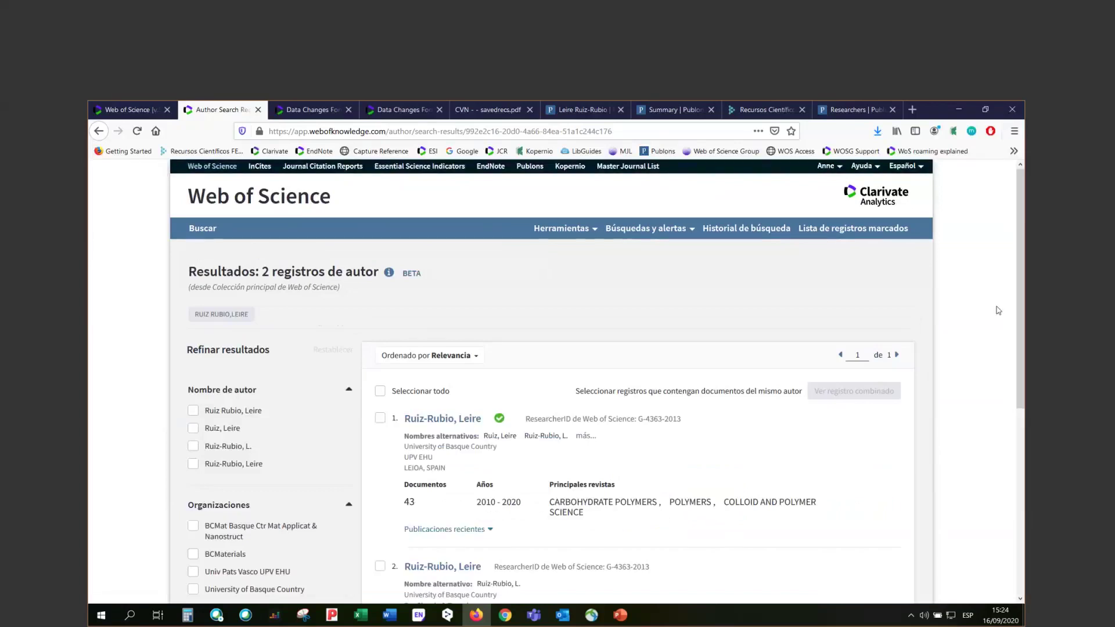
Review the author records found, comparing their name variants, ResearcherIDs, affiliations, documents and main journals, along with the refinement filters.
left_click_drag(1018, 303, 1023, 372)
scroll(1024, 372, "up", 3)
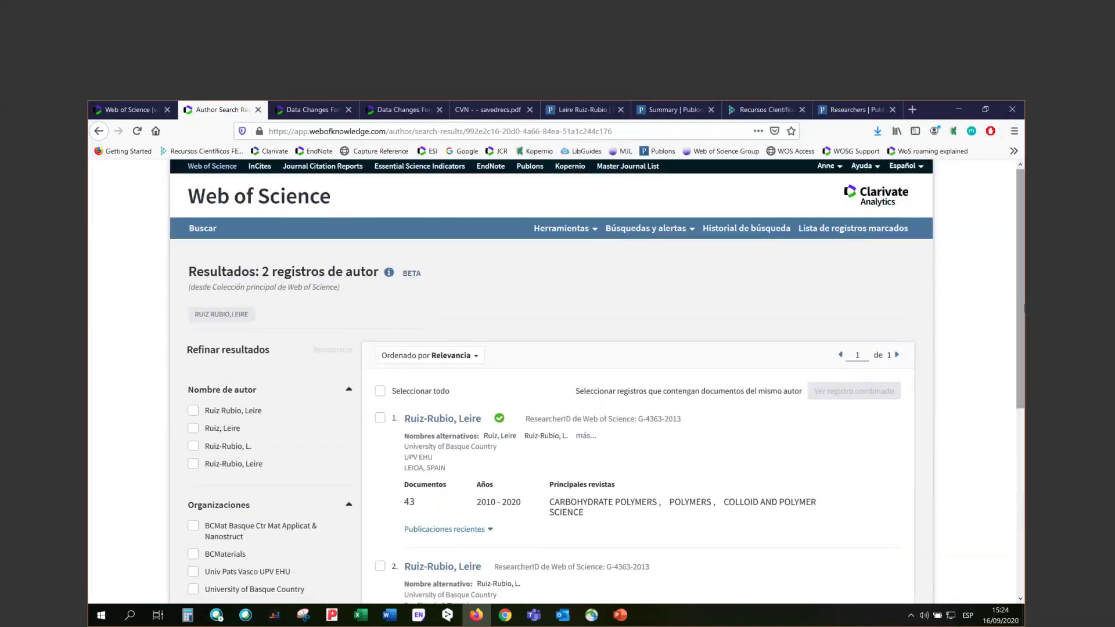
left_click_drag(1021, 315, 1020, 367)
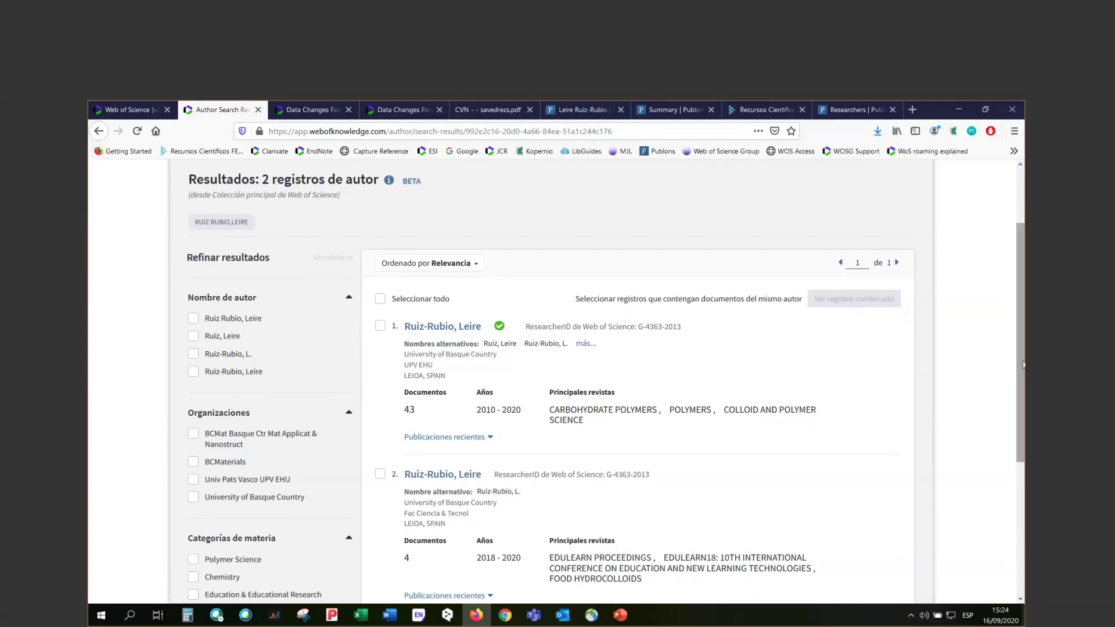
left_click_drag(1022, 365, 1017, 402)
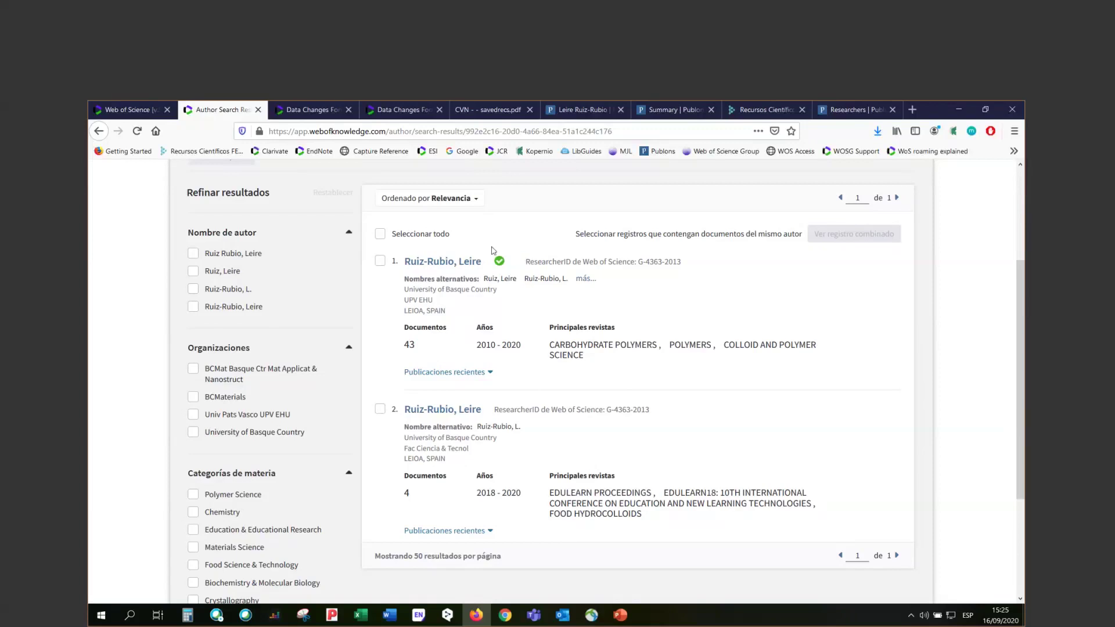
Open the first, author-claimed record from the author search results in a new tab and switch to it.
mouse_move(499, 266)
scroll(1020, 415, "up", 2)
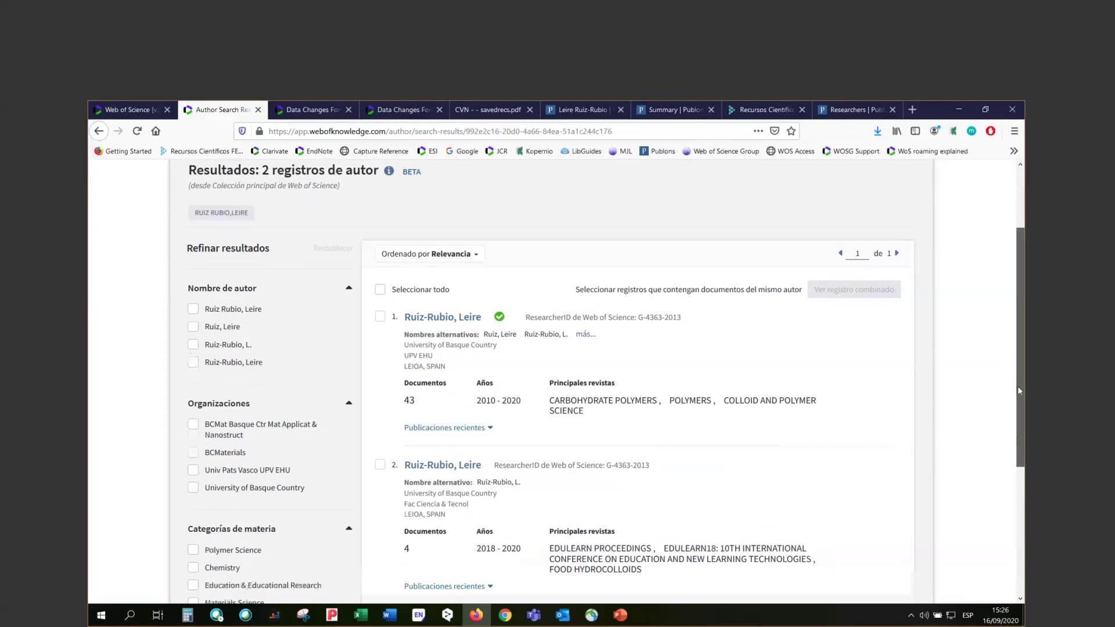
scroll(1018, 407, "down", 1)
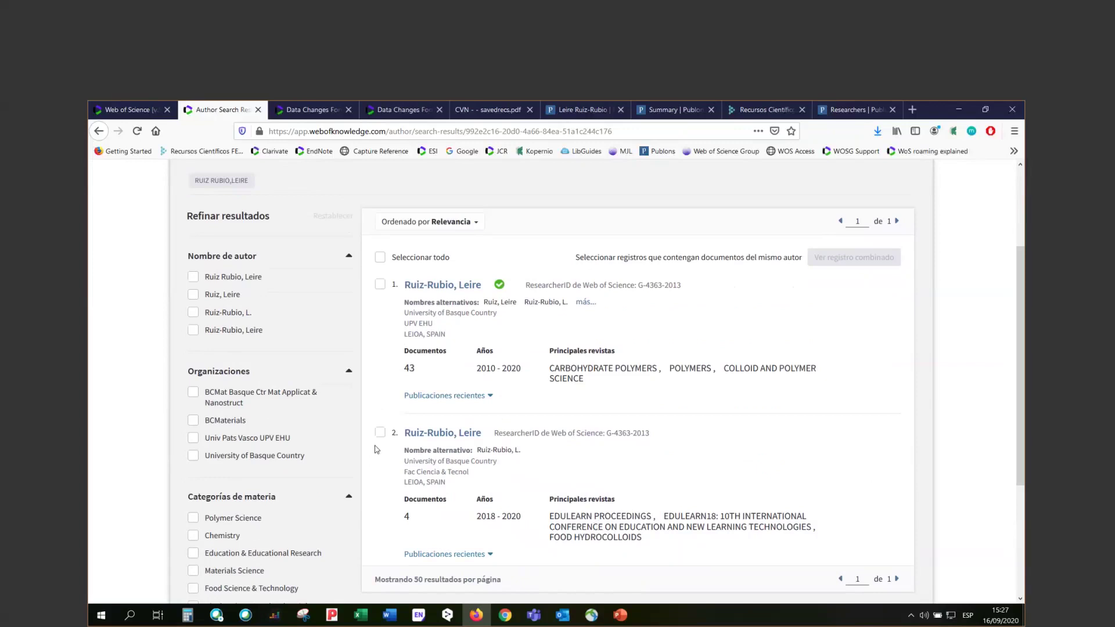
right_click(427, 289)
left_click(459, 293)
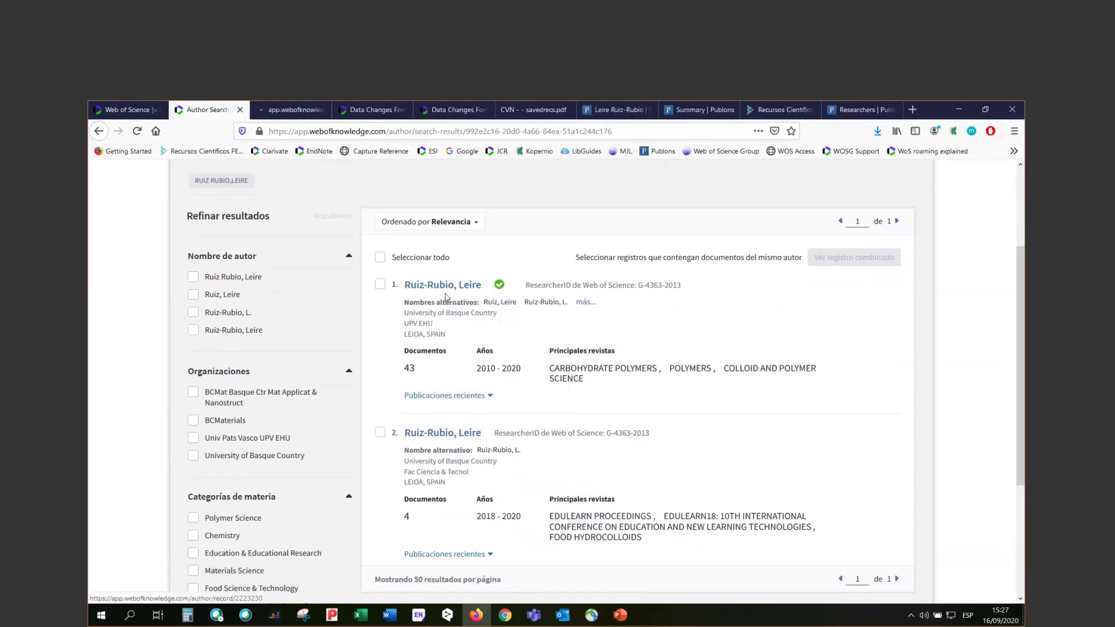
left_click(269, 118)
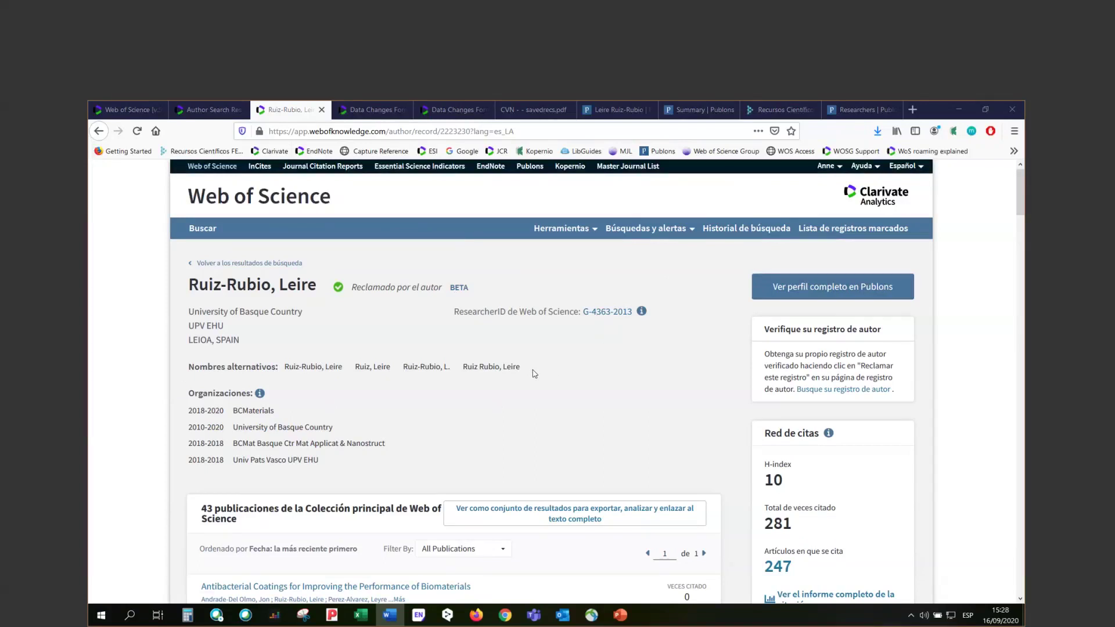
Review the author record's alternative names, ResearcherID, organizations, Core Collection publications and citation network.
left_click_drag(1024, 194, 1023, 195)
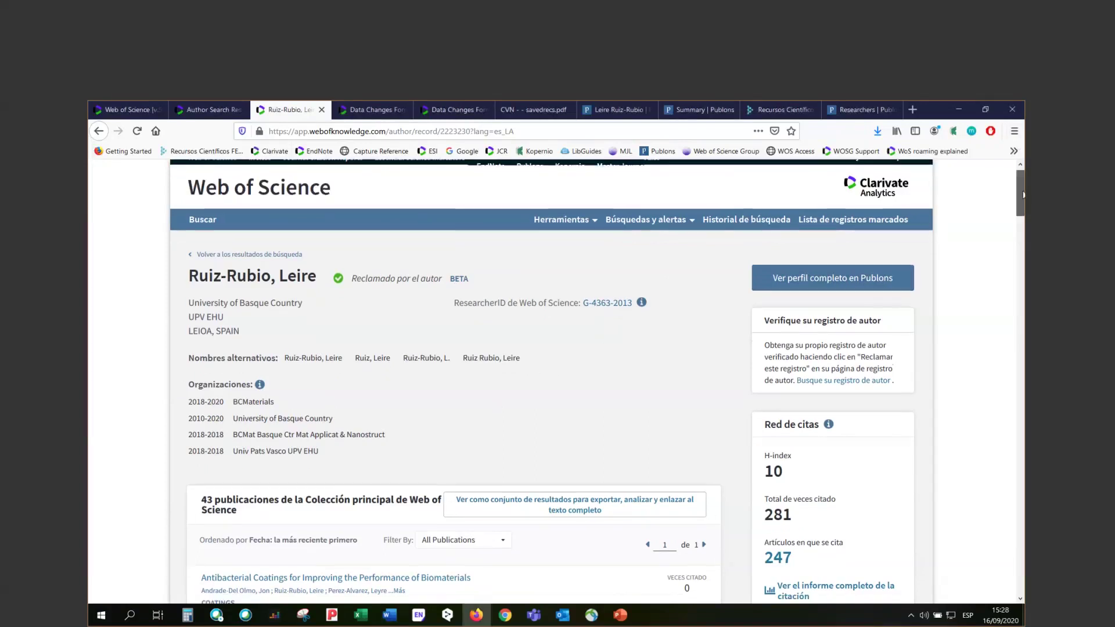
scroll(312, 443, "down", 2)
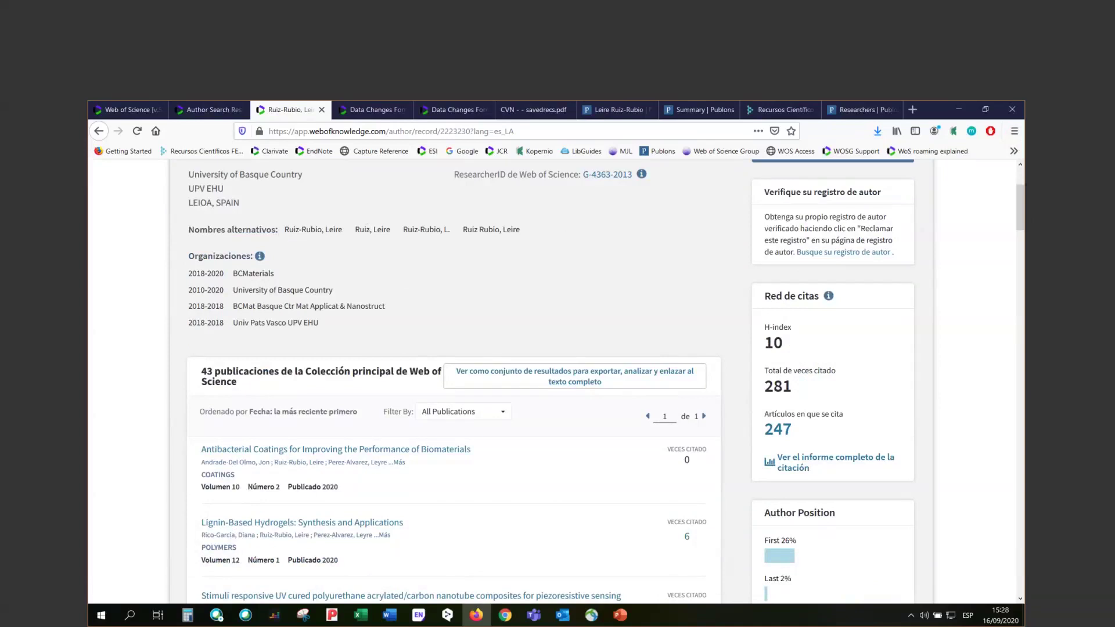
left_click_drag(1022, 207, 1024, 194)
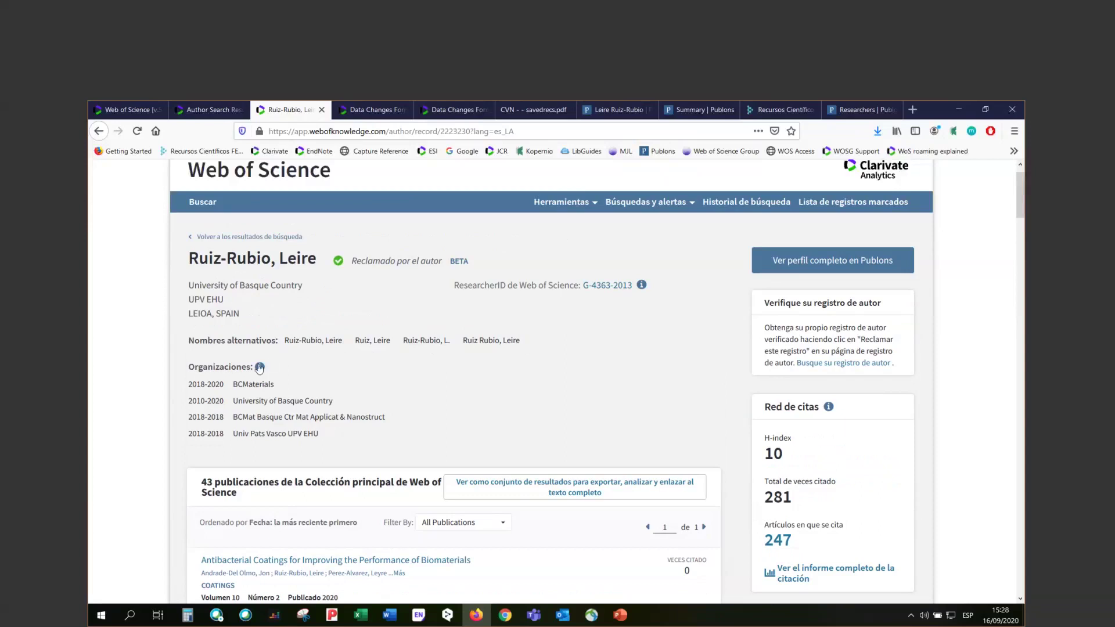
mouse_move(259, 368)
key("alt+Tab")
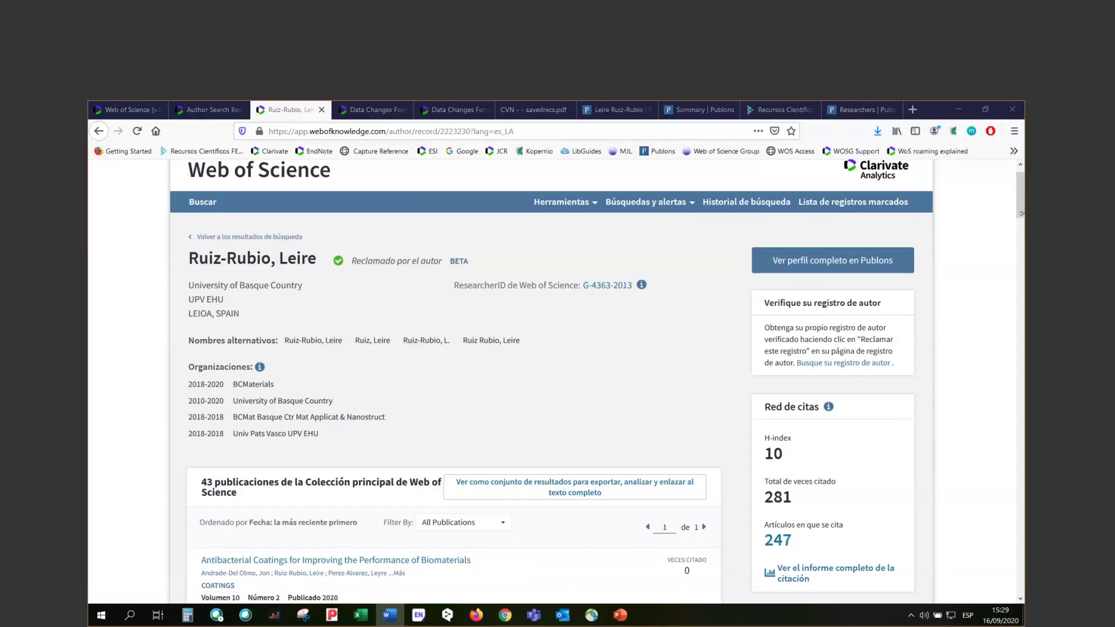
scroll(1022, 214, "up", 1)
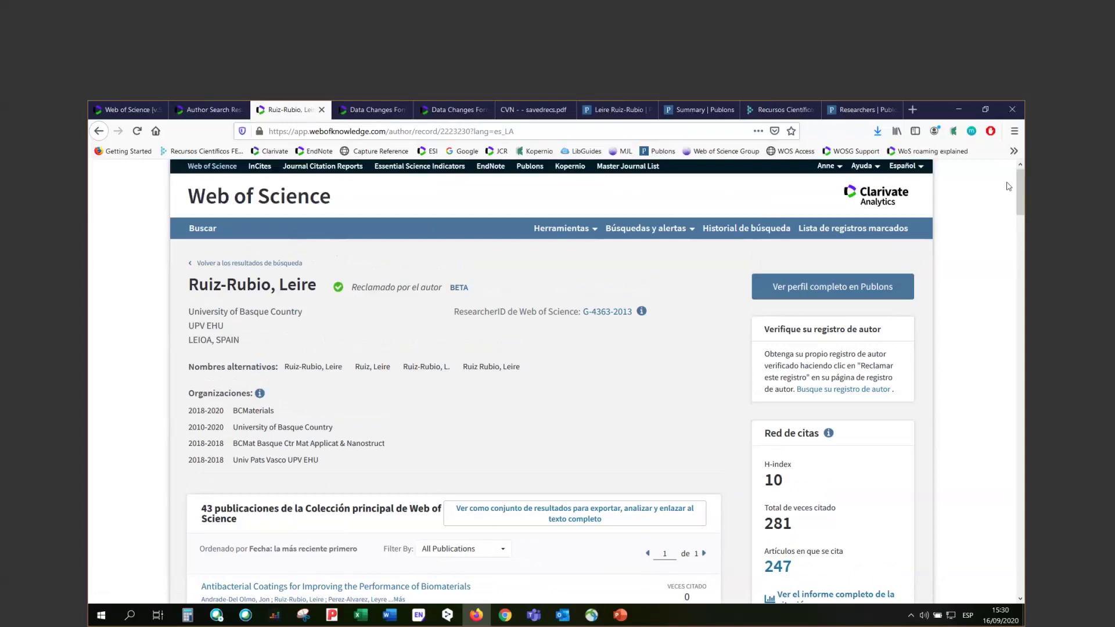
left_click_drag(1021, 188, 1021, 218)
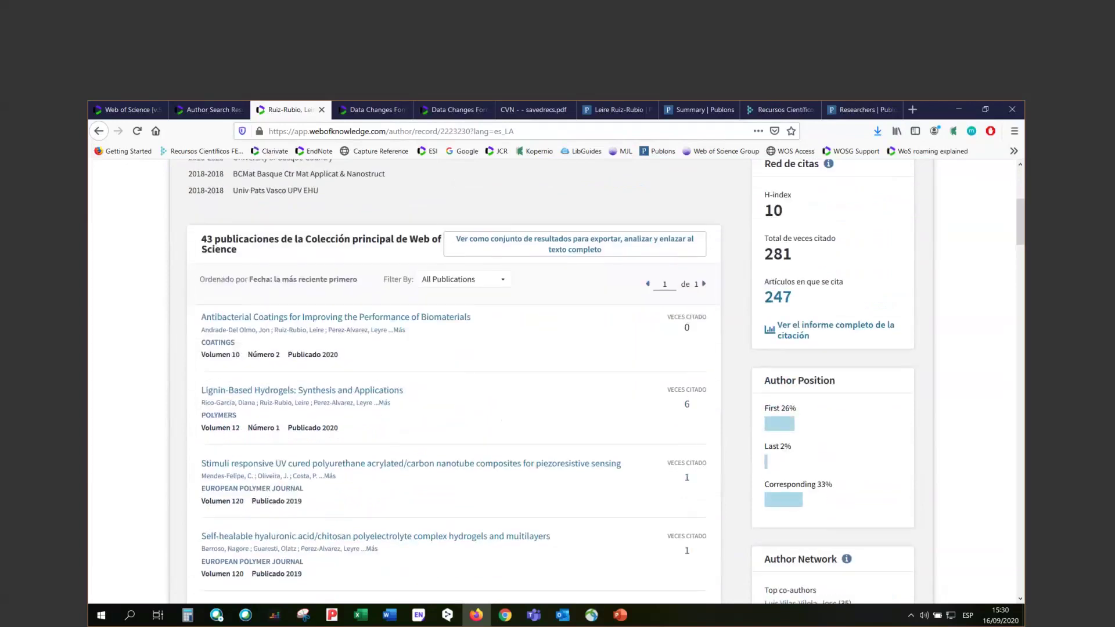
key("alt+Tab")
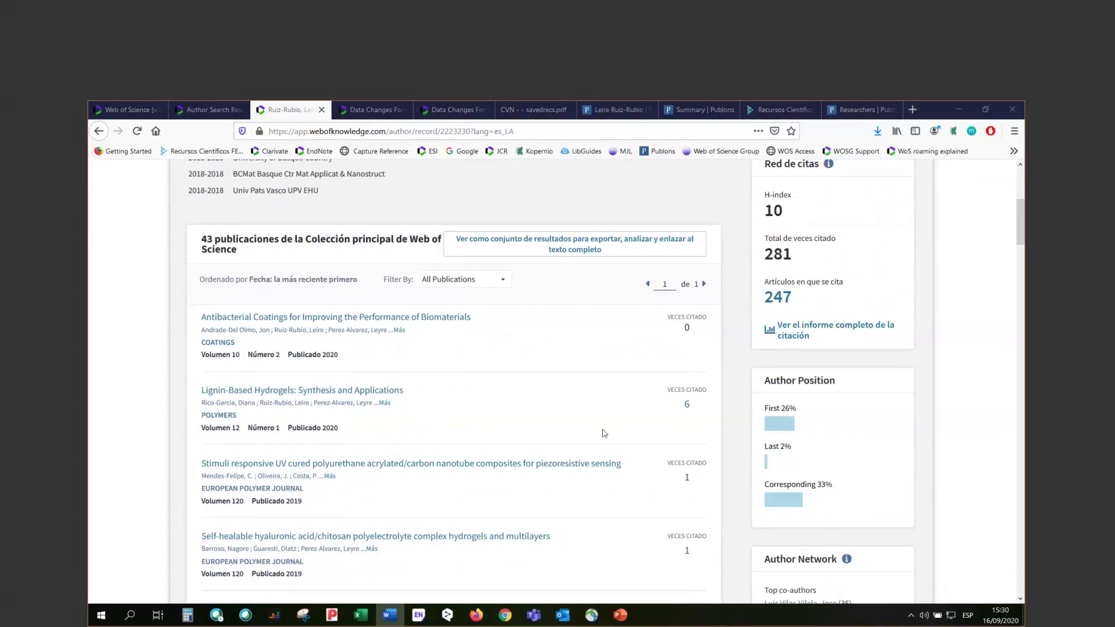
left_click(1020, 233)
left_click_drag(1020, 233, 1020, 219)
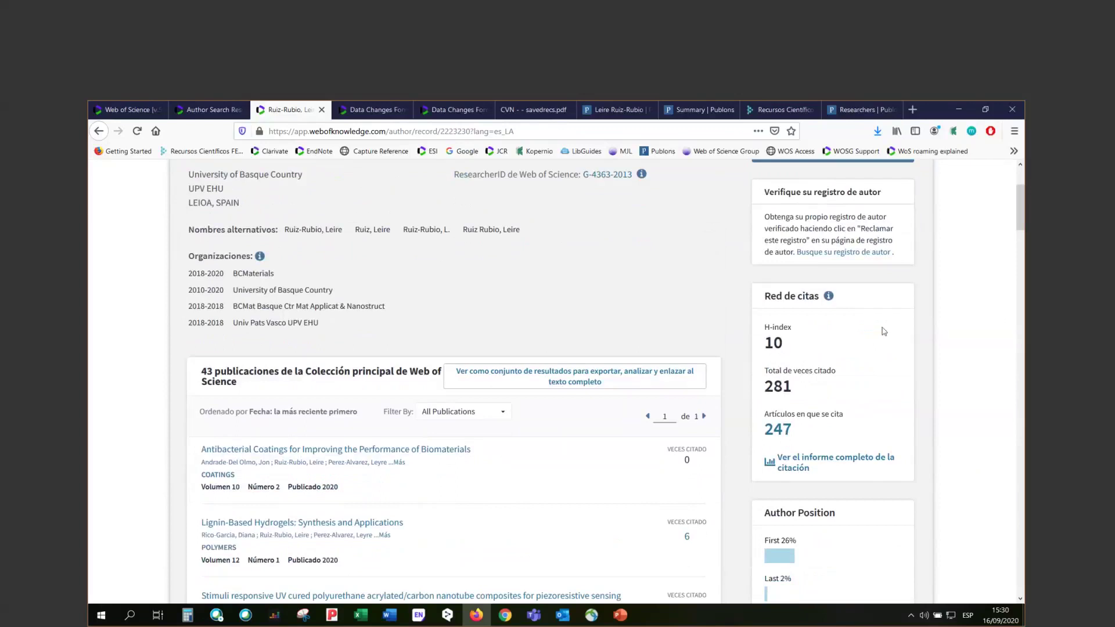
Open the full citation report, examine its metrics, yearly citation chart and per-article citations, and go back to the author record.
right_click(793, 471)
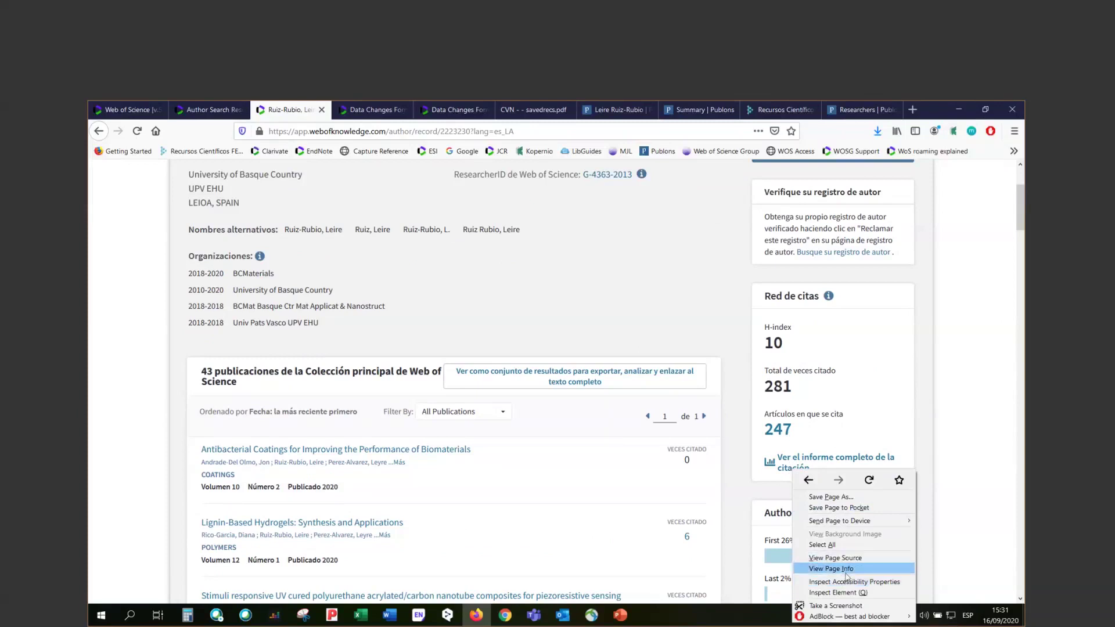
left_click(786, 460)
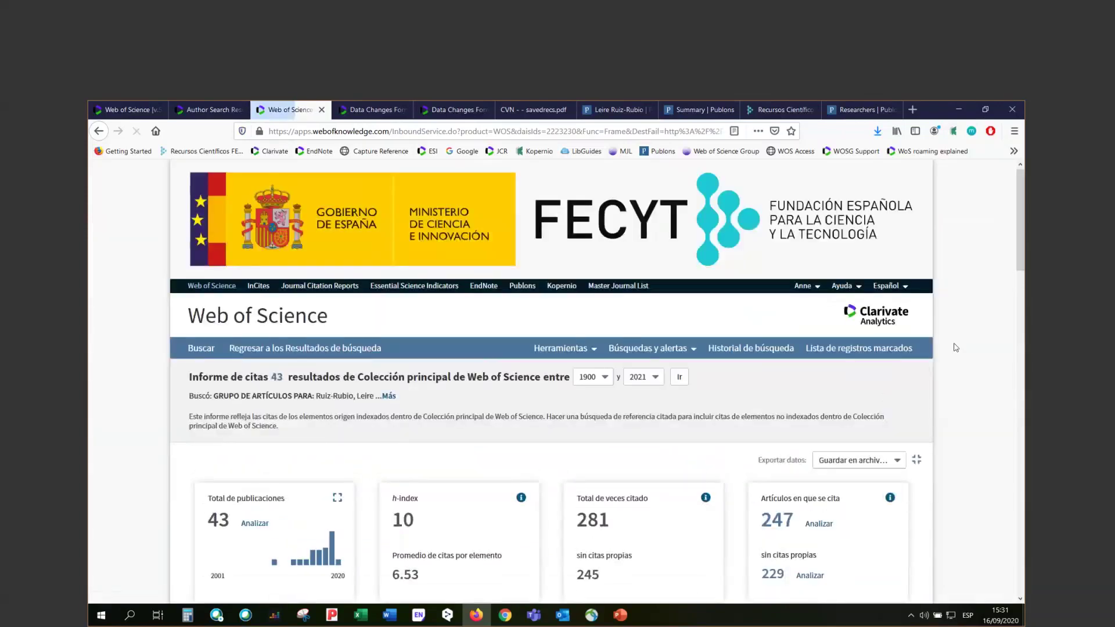
scroll(1019, 237, "down", 1)
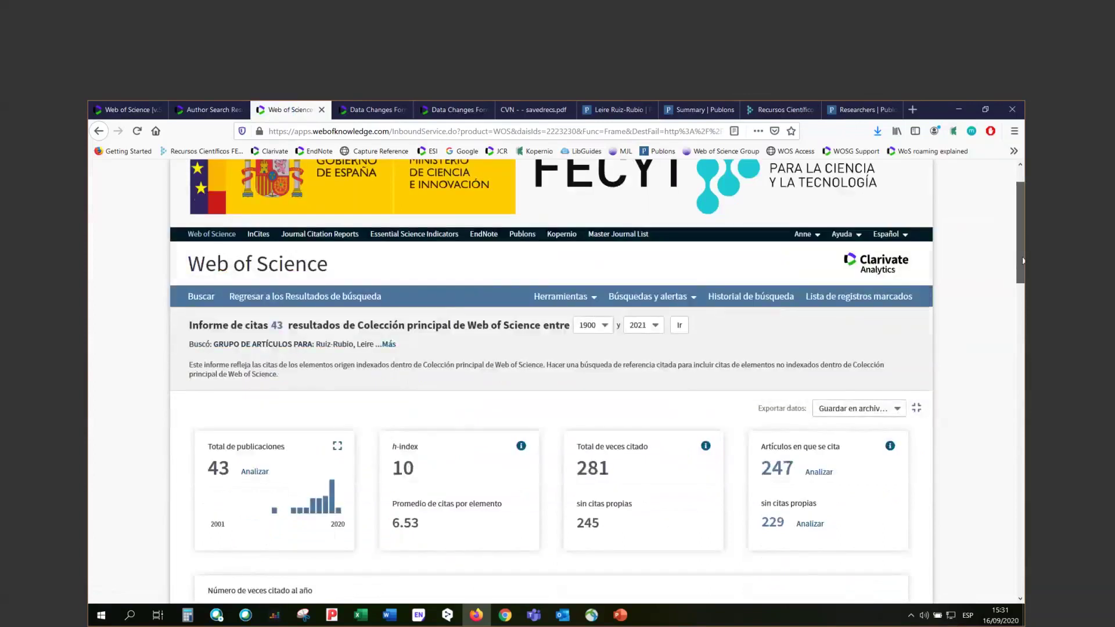
scroll(1023, 261, "down", 4)
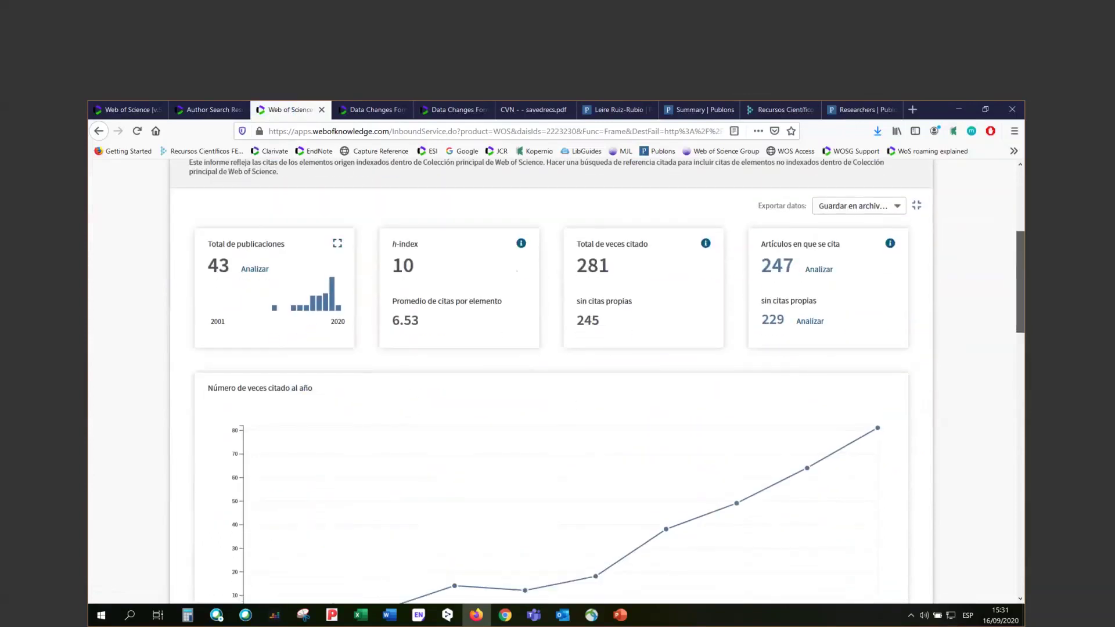
scroll(551, 378, "down", 5)
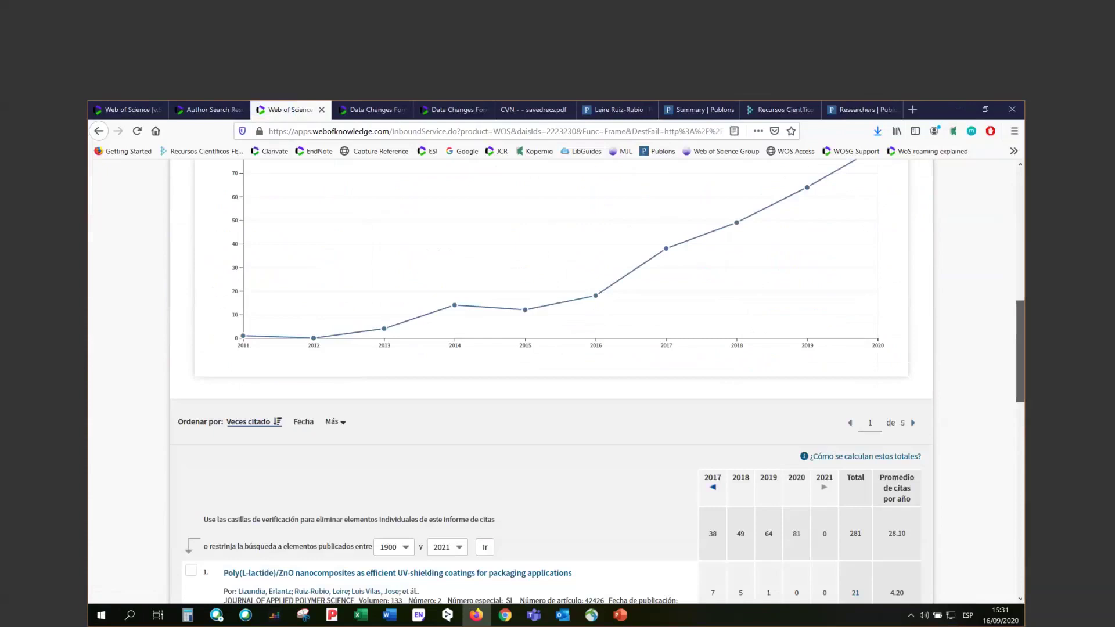
scroll(552, 378, "down", 8)
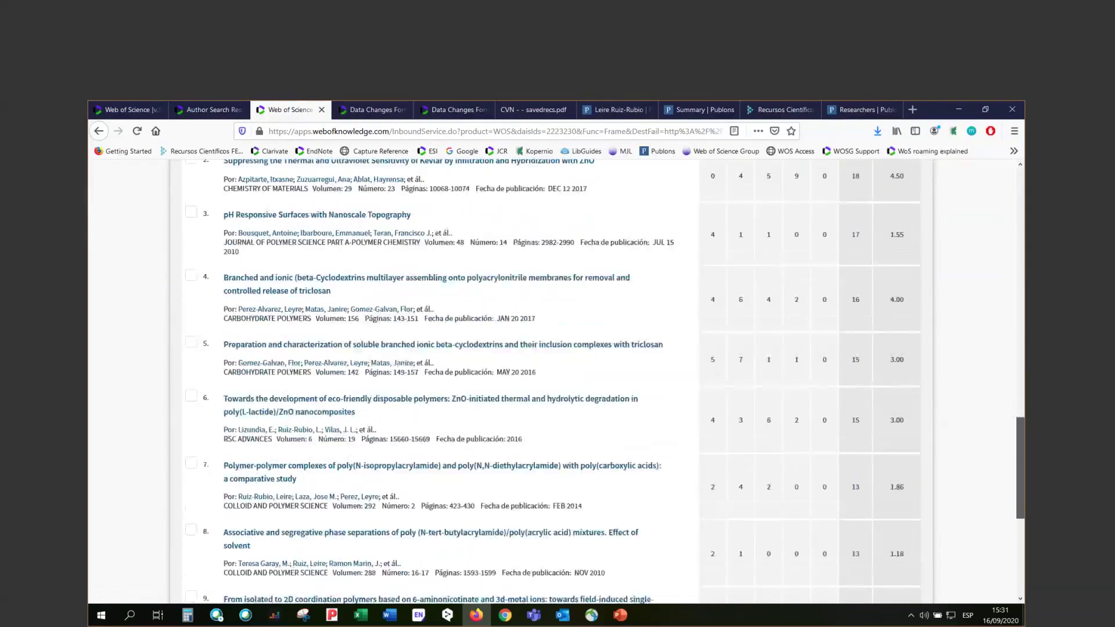
scroll(552, 377, "up", 5)
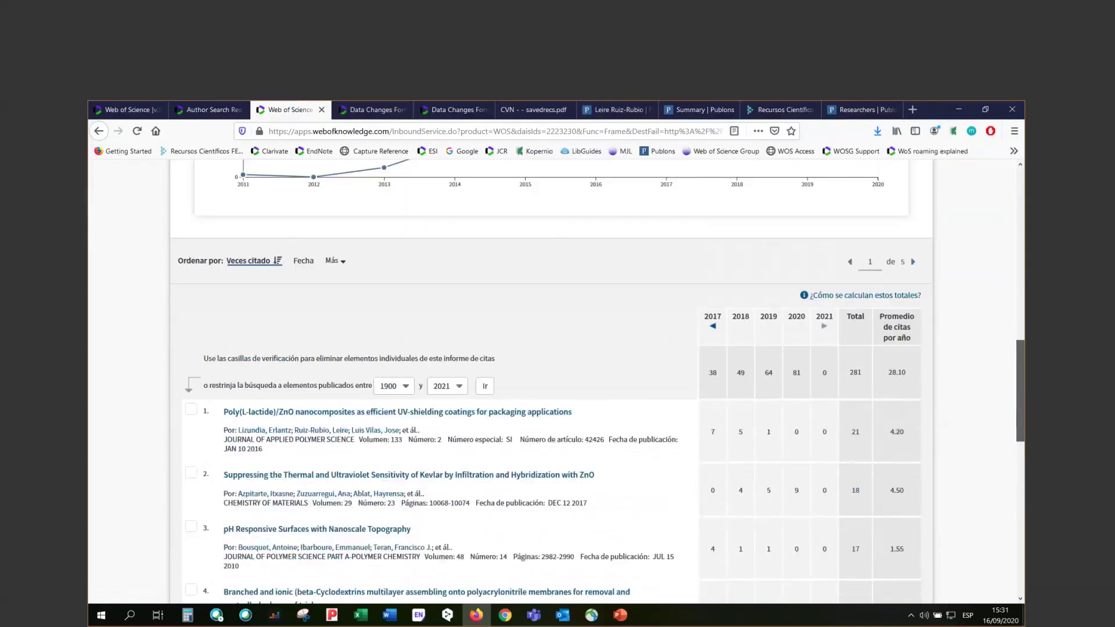
scroll(551, 377, "up", 11)
scroll(551, 377, "down", 8)
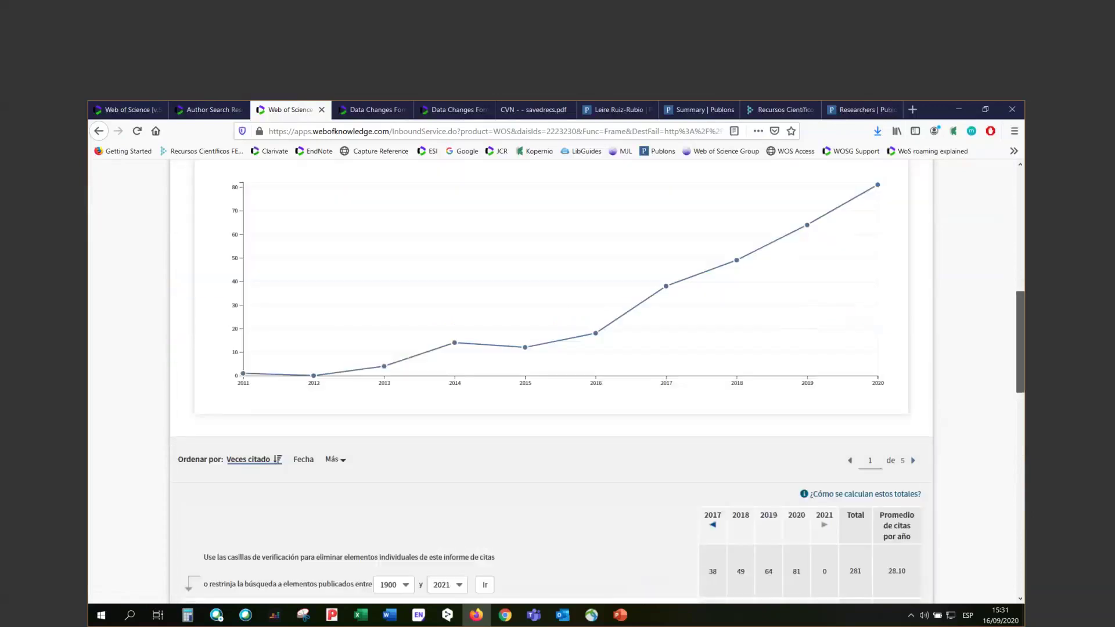
scroll(897, 282, "up", 4)
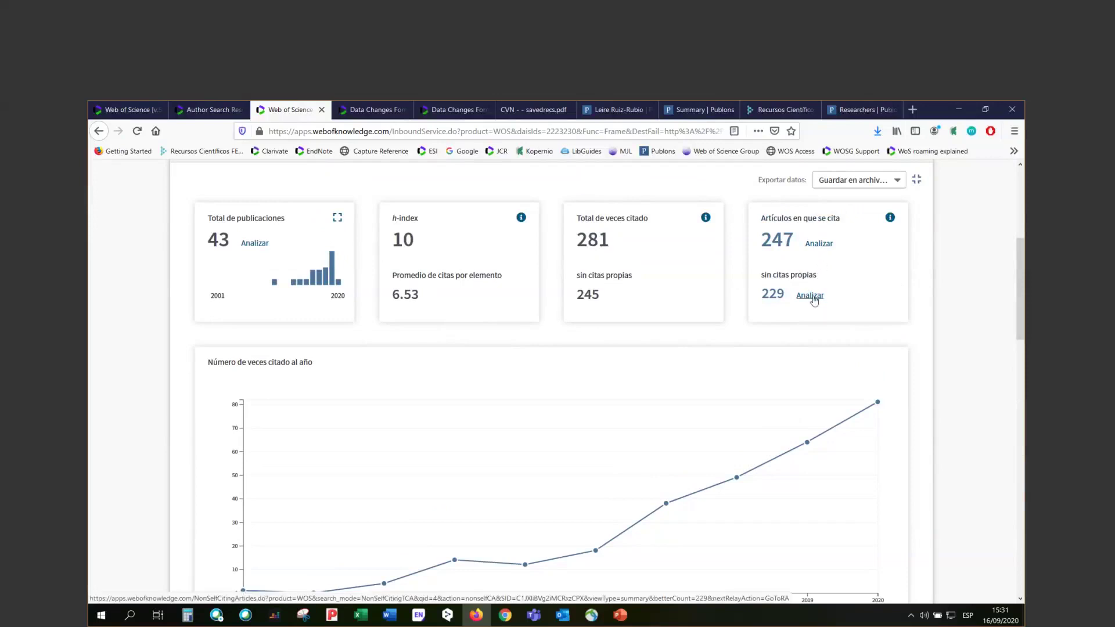
scroll(1021, 314, "up", 1)
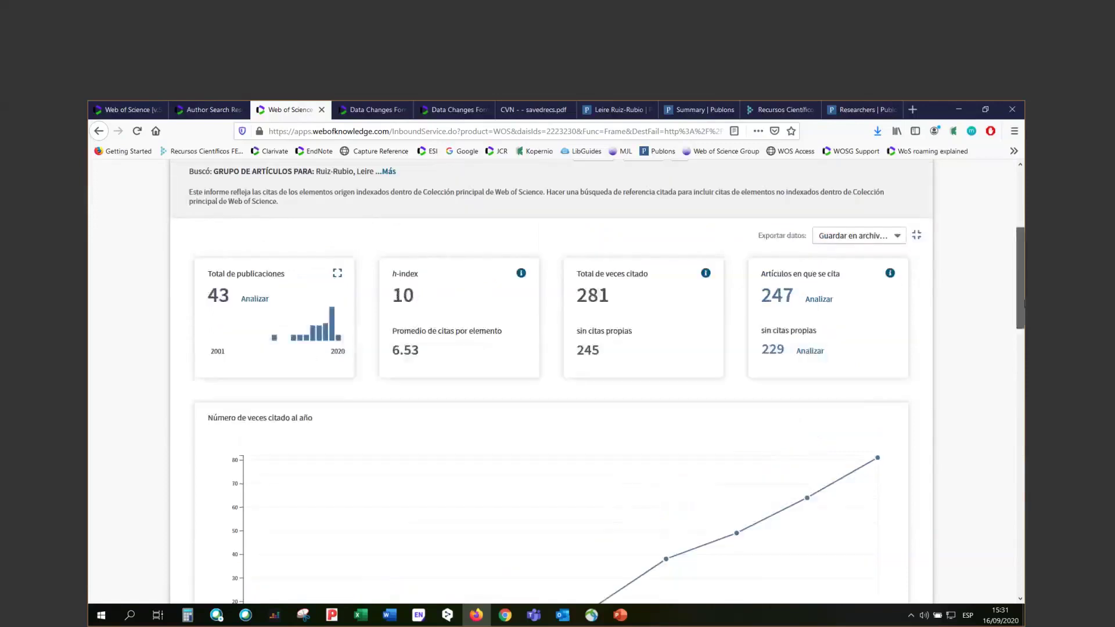
left_click(97, 131)
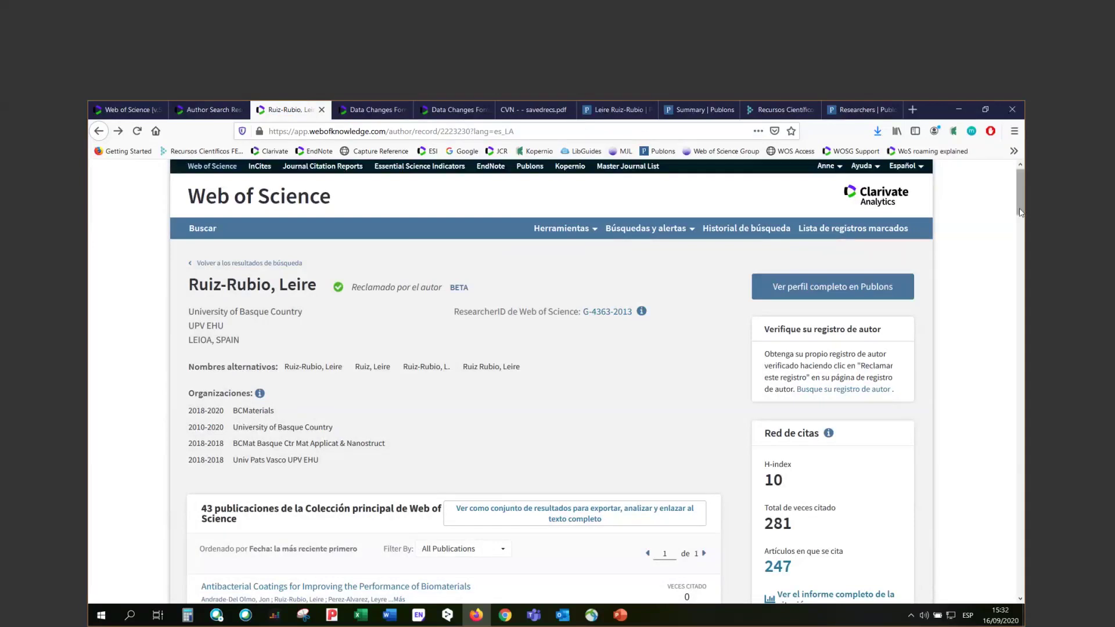
Filter the author's publications by Corresponding Author and reset the filter to All Publications.
left_click_drag(1021, 210, 1022, 243)
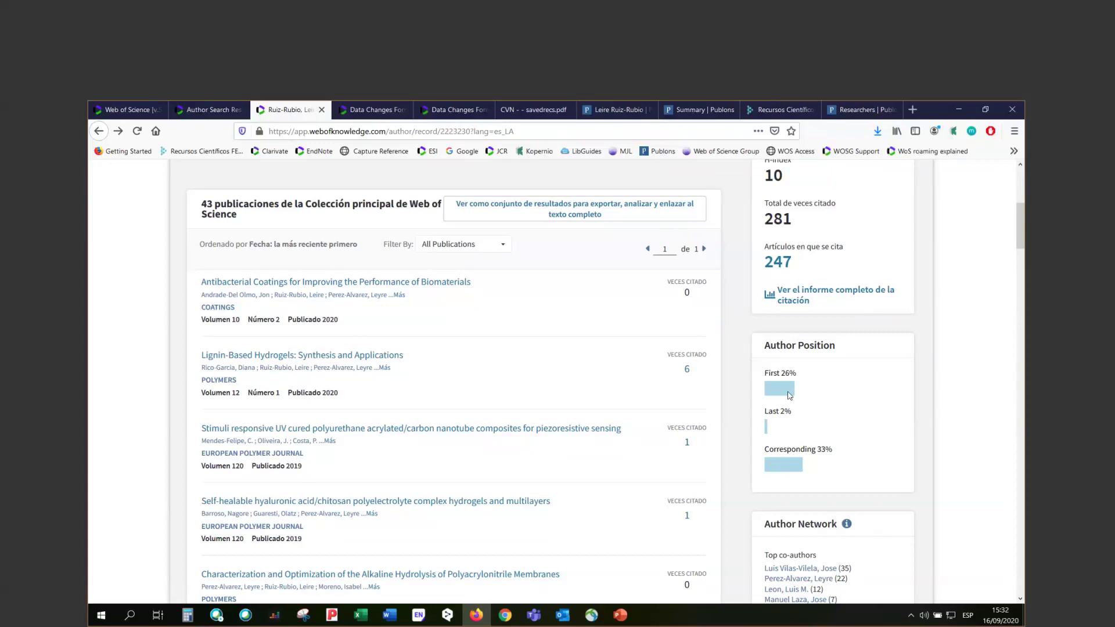
left_click(504, 248)
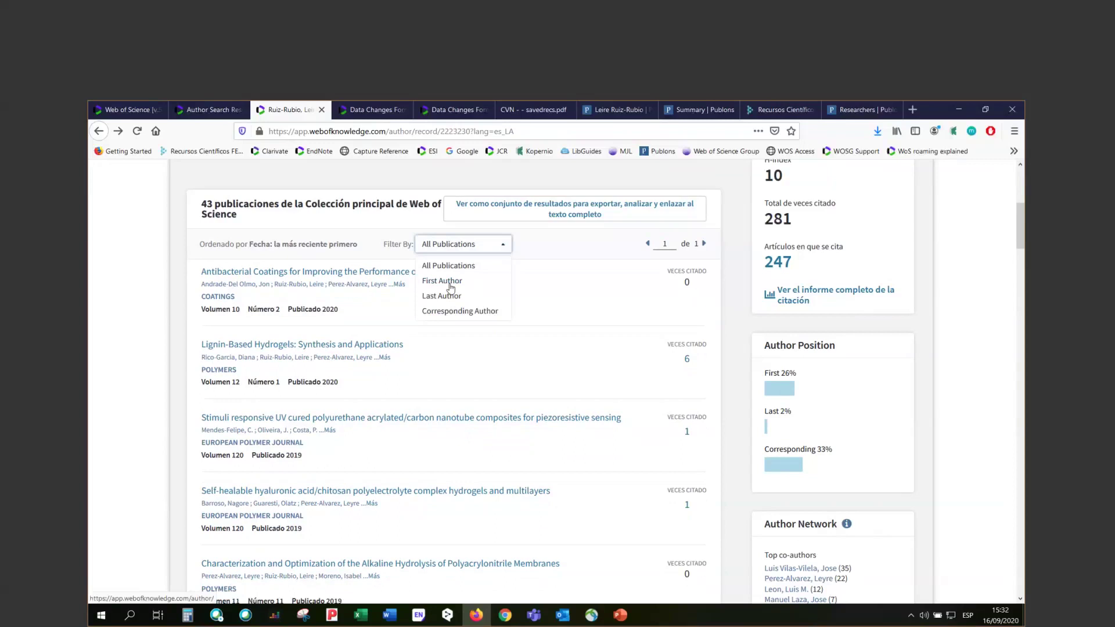
left_click(443, 314)
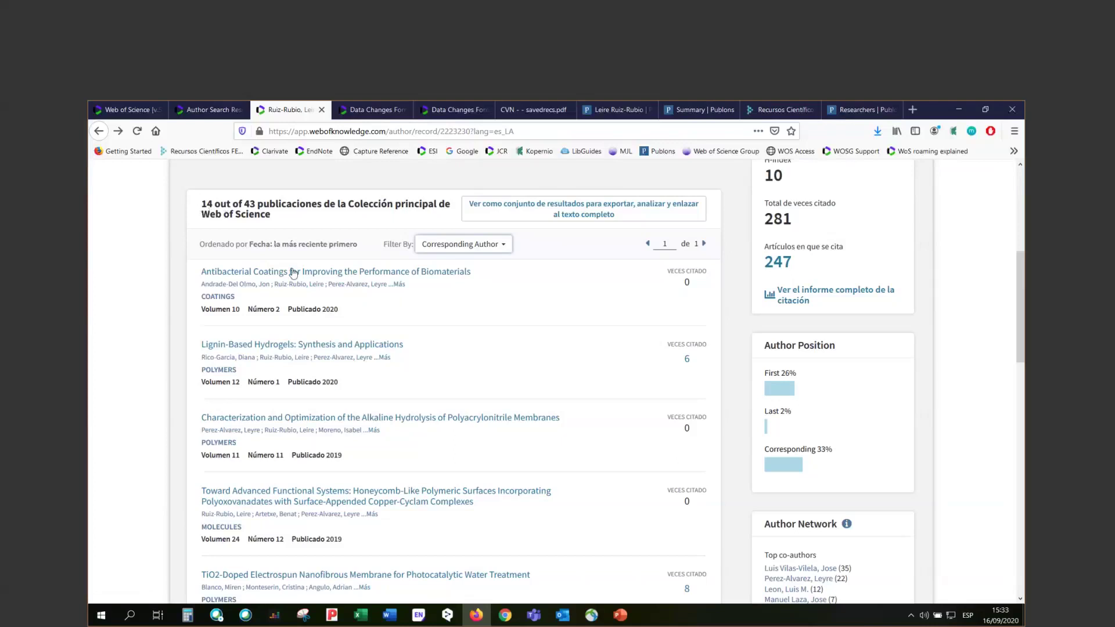
left_click(504, 248)
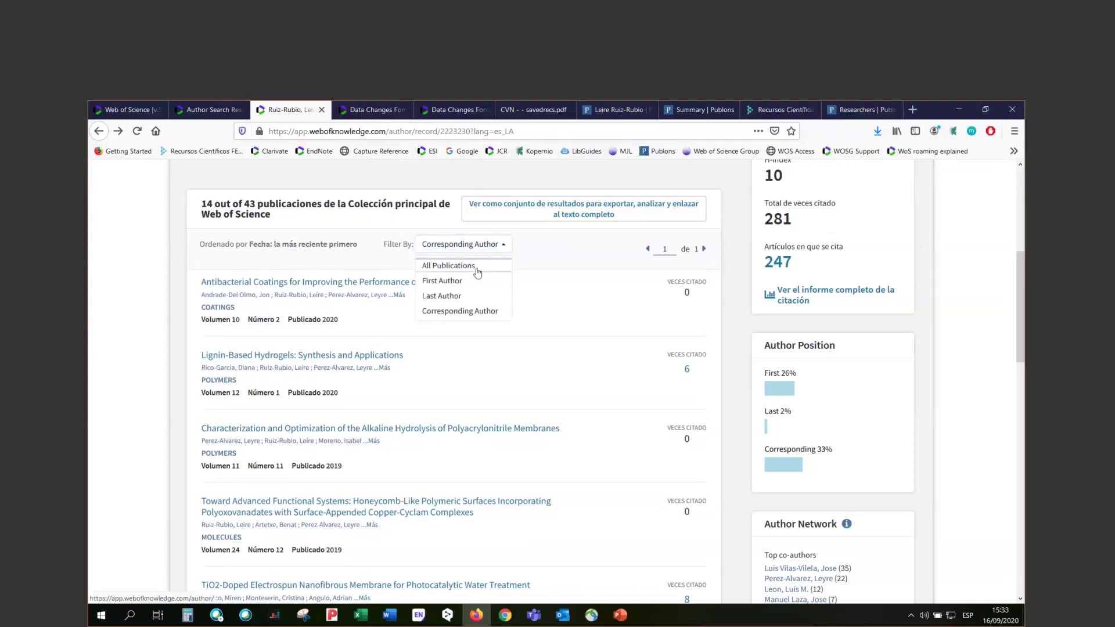
left_click(477, 268)
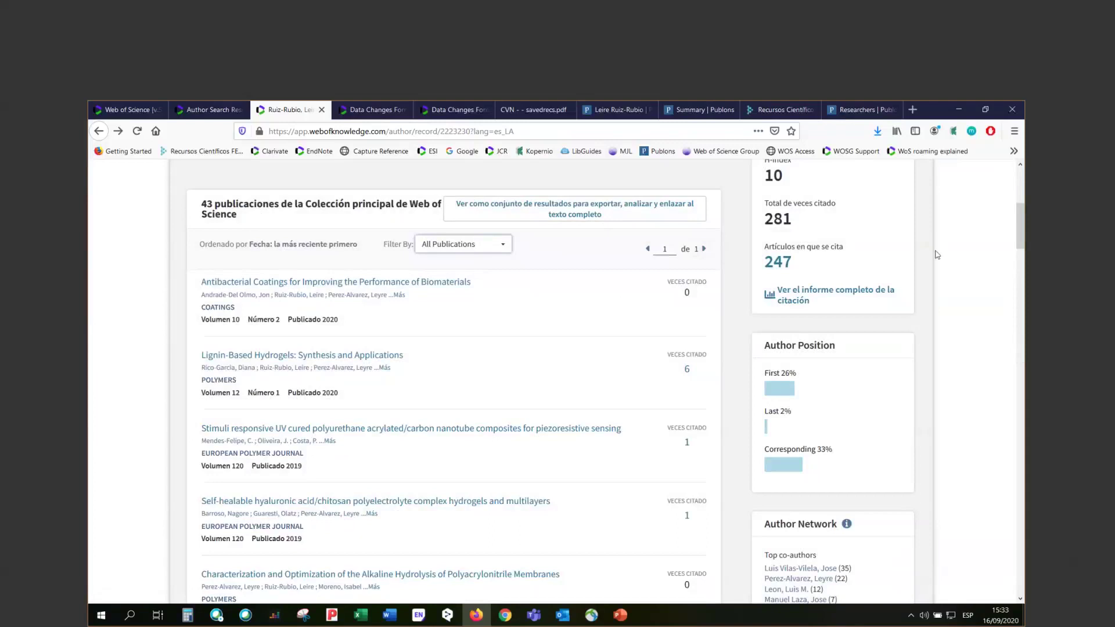
Examine the author position percentages and the top co-authors in the author network beside the publication list.
left_click_drag(1020, 219, 1020, 231)
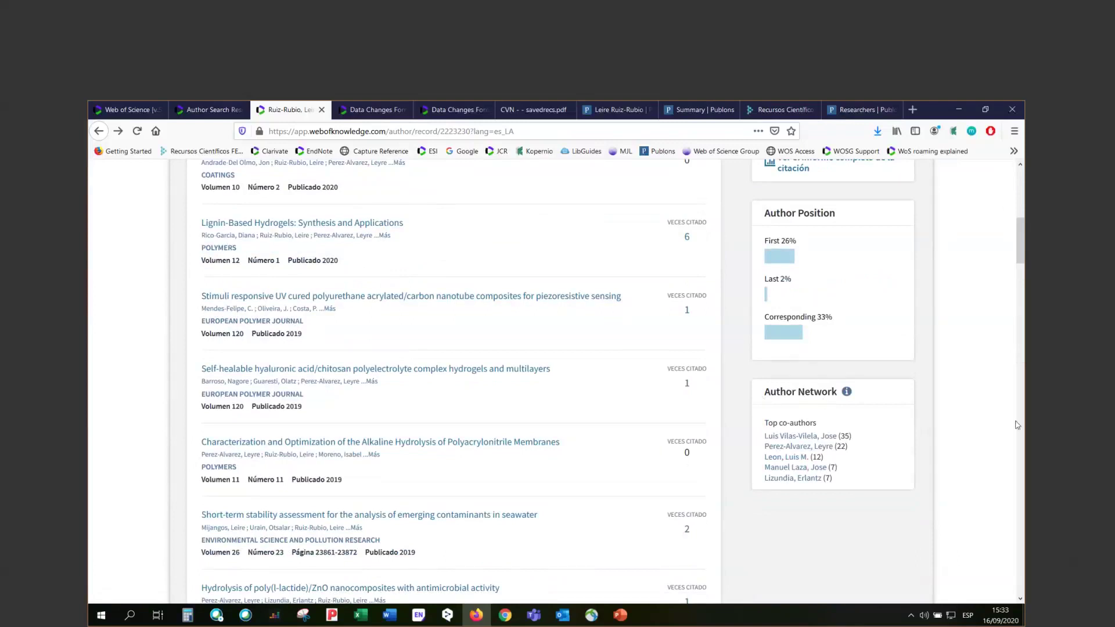
mouse_move(1022, 251)
left_mouse_down()
mouse_move(1020, 229)
mouse_move(1019, 282)
mouse_move(1017, 266)
left_mouse_up()
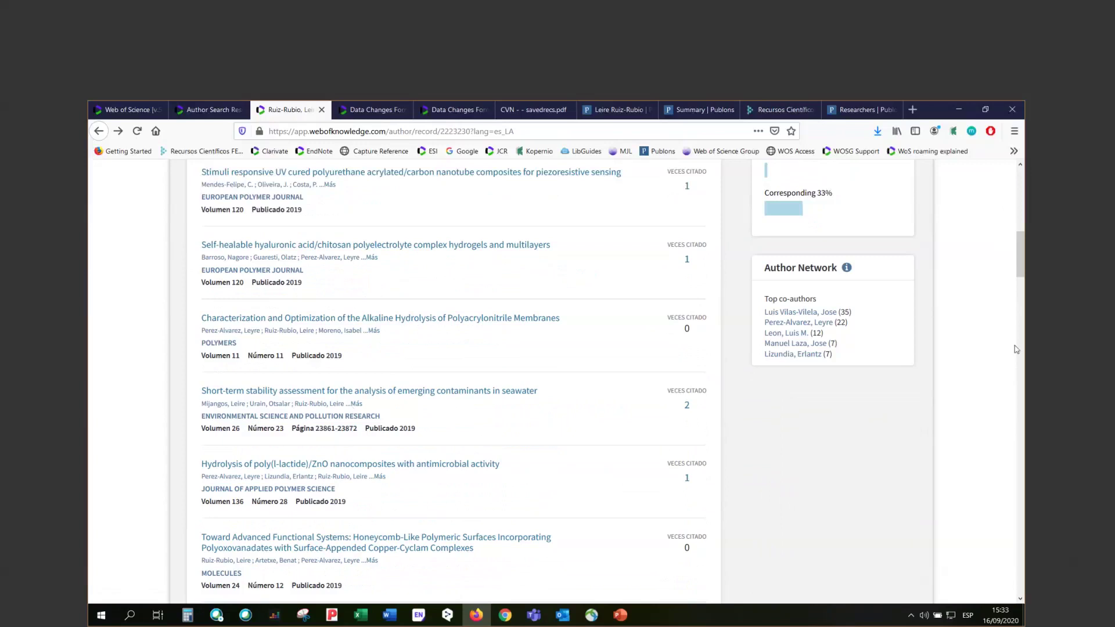
left_click(1021, 167)
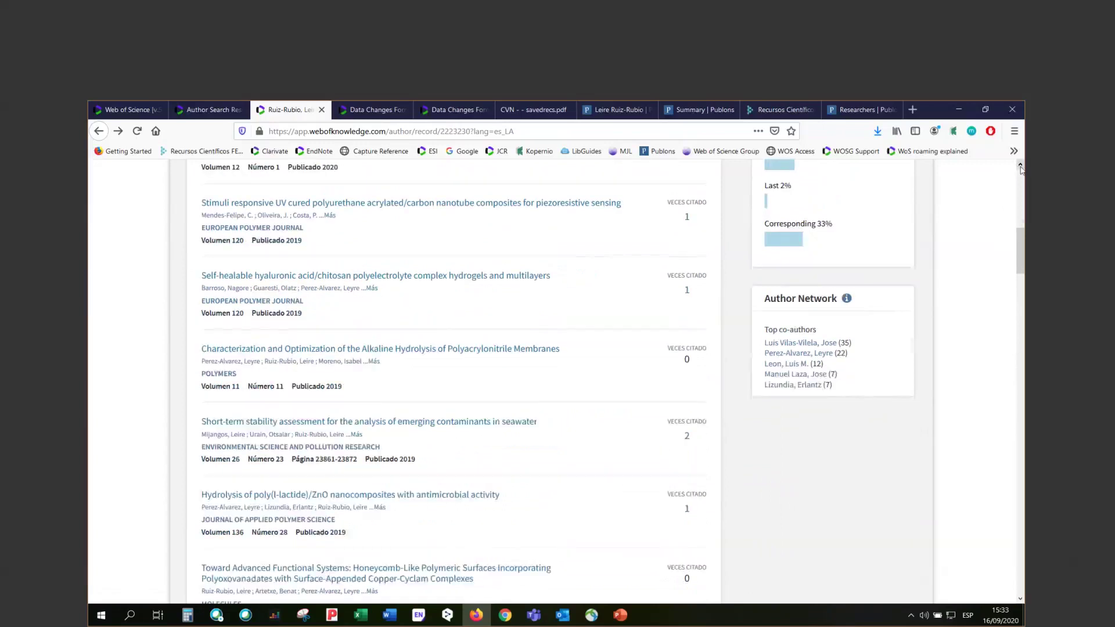
scroll(1020, 169, "up", 5)
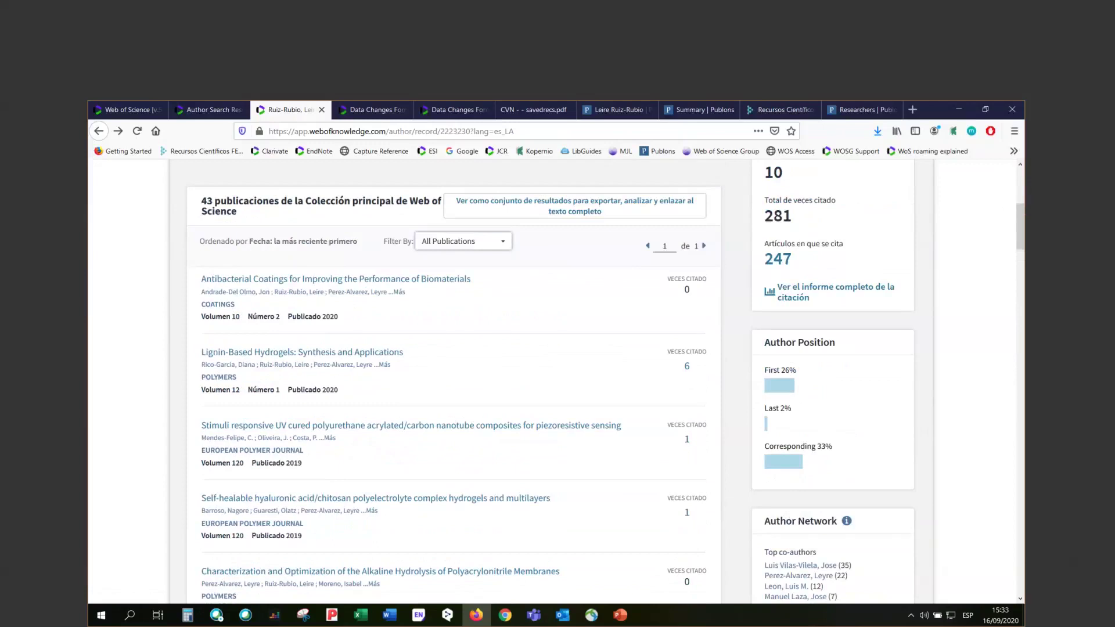
left_click_drag(1020, 219, 1021, 222)
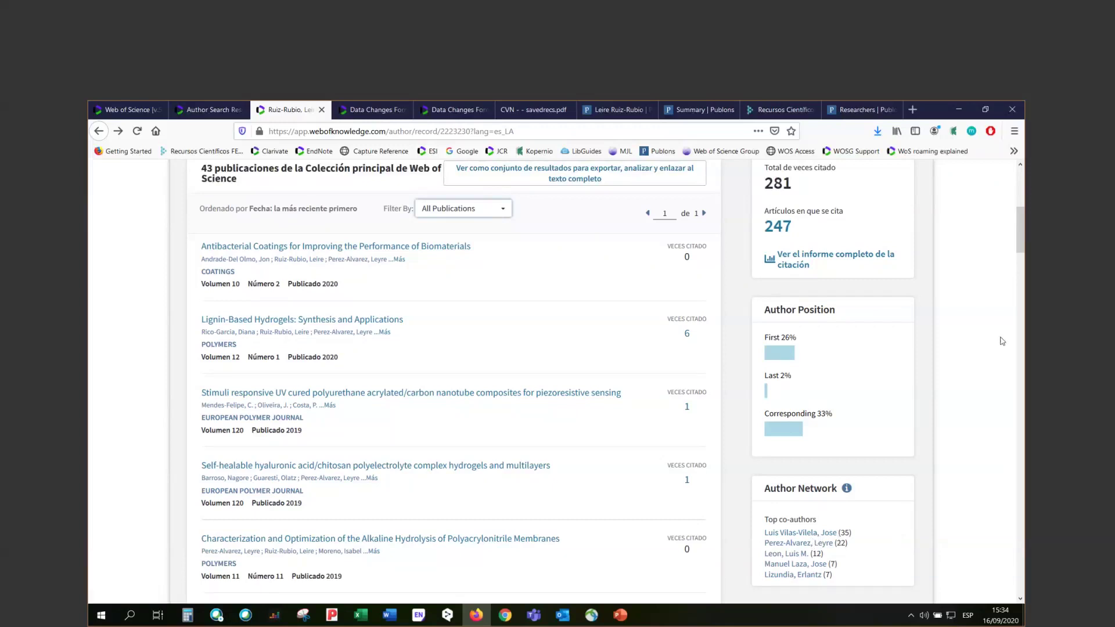
scroll(1017, 250, "down", 1)
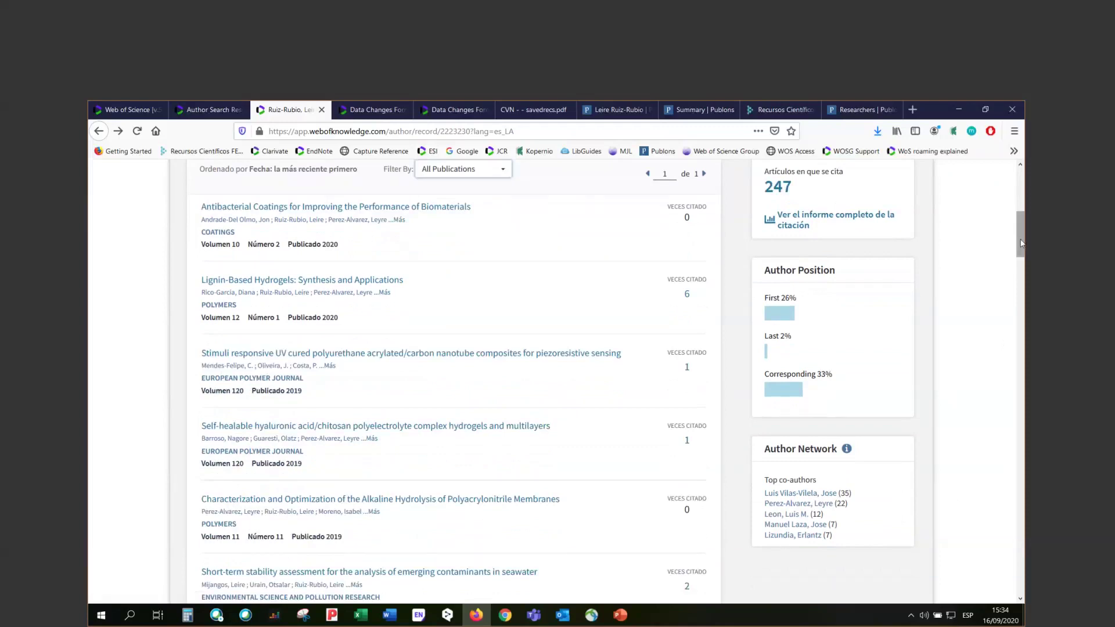
left_click_drag(1021, 243, 1020, 229)
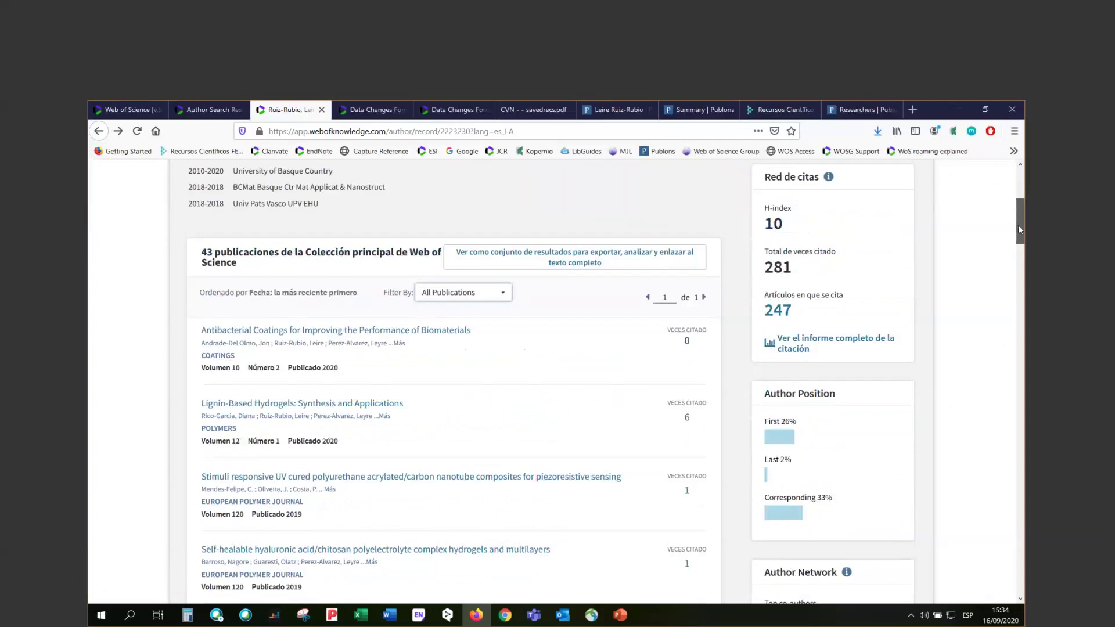
Open the author's Core Collection publications as a result set for exporting and analyzing, and examine the listed records.
mouse_move(1019, 225)
left_mouse_down()
mouse_move(1016, 207)
mouse_move(1005, 434)
mouse_move(1015, 511)
mouse_move(1010, 214)
left_mouse_up()
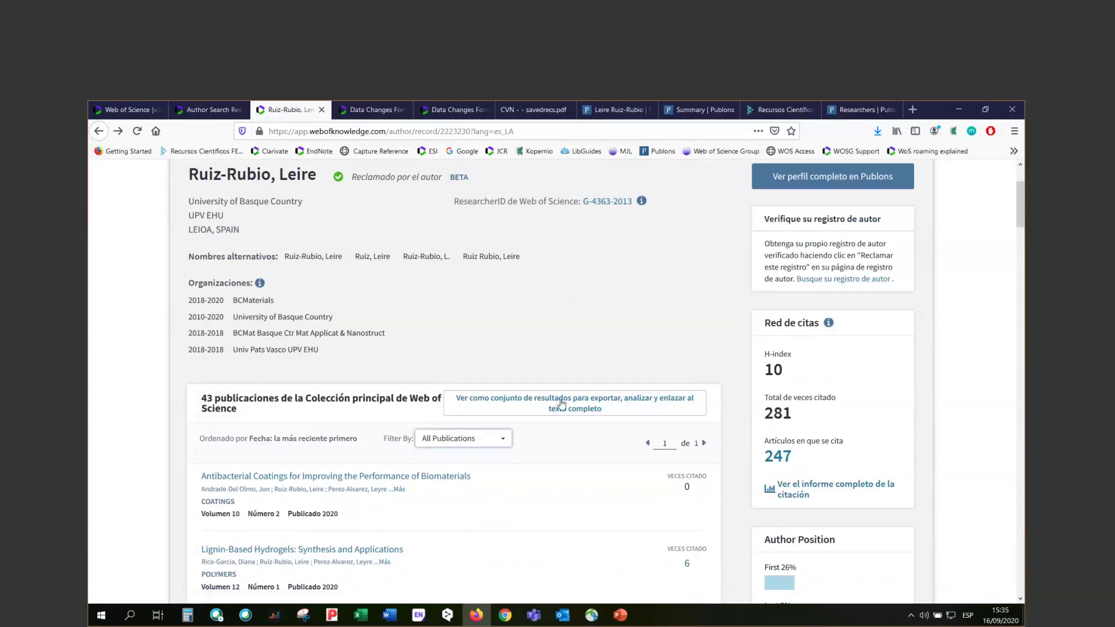
left_click(561, 403)
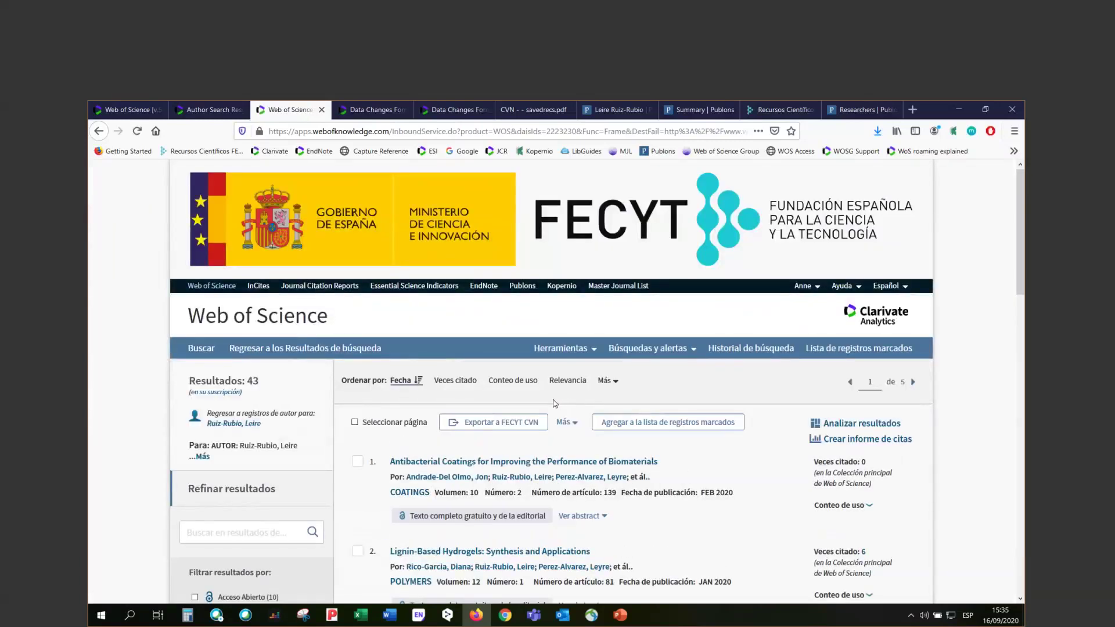
left_click_drag(1021, 212, 1021, 251)
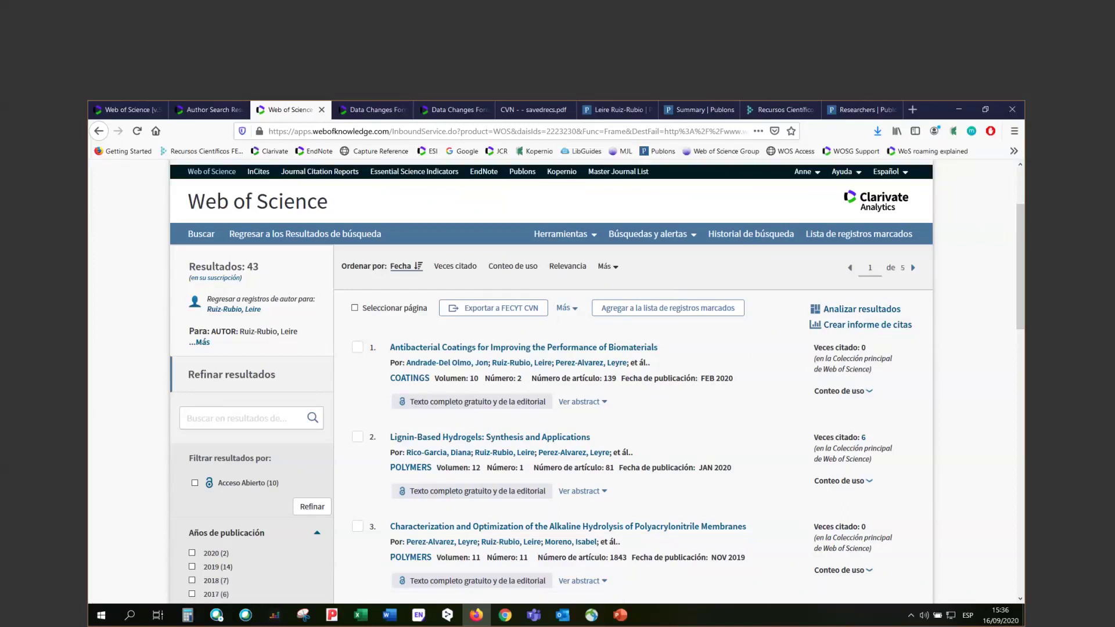
key("alt+Tab")
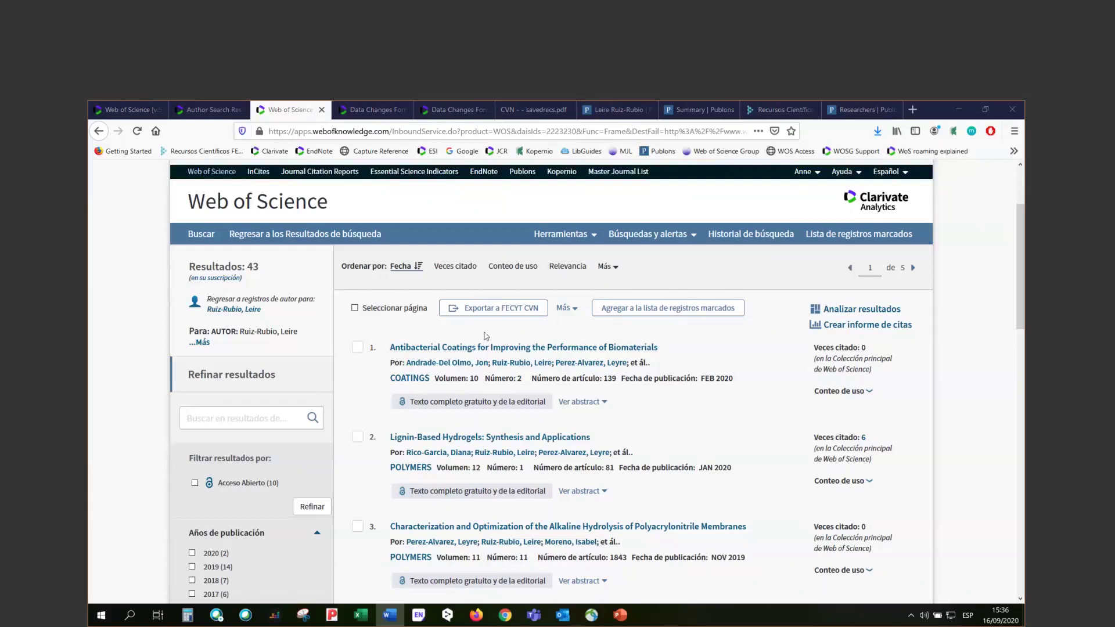
Open "Antibacterial Coatings for Improving the Performance of Biomaterials", show the authors' ResearcherID and ORCID numbers, and open the second author's record.
left_click(437, 348)
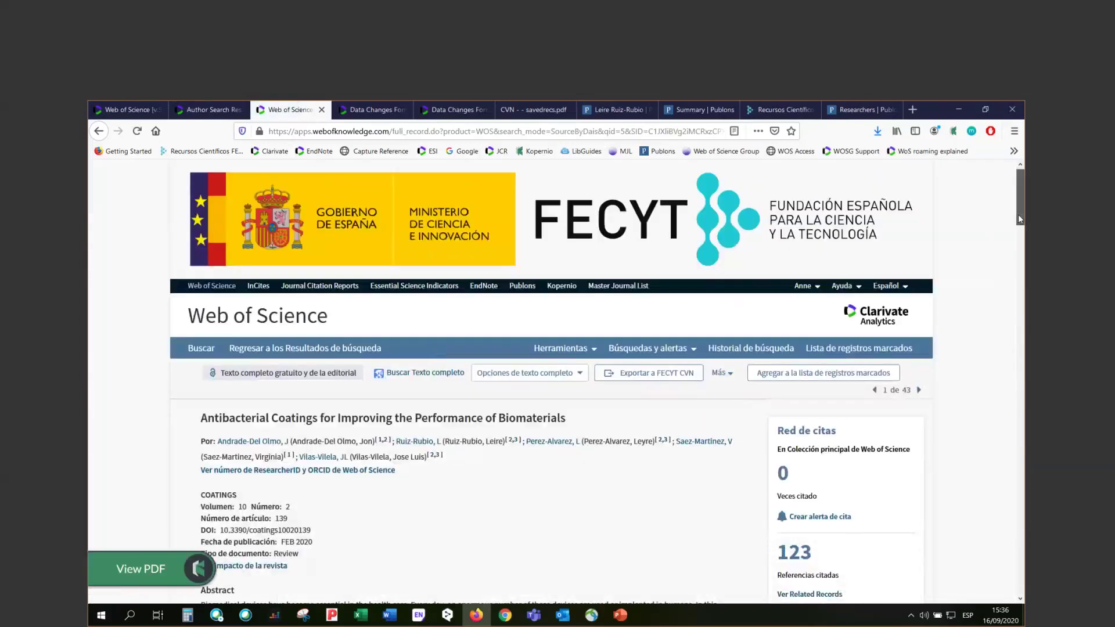
left_click_drag(1021, 219, 1020, 233)
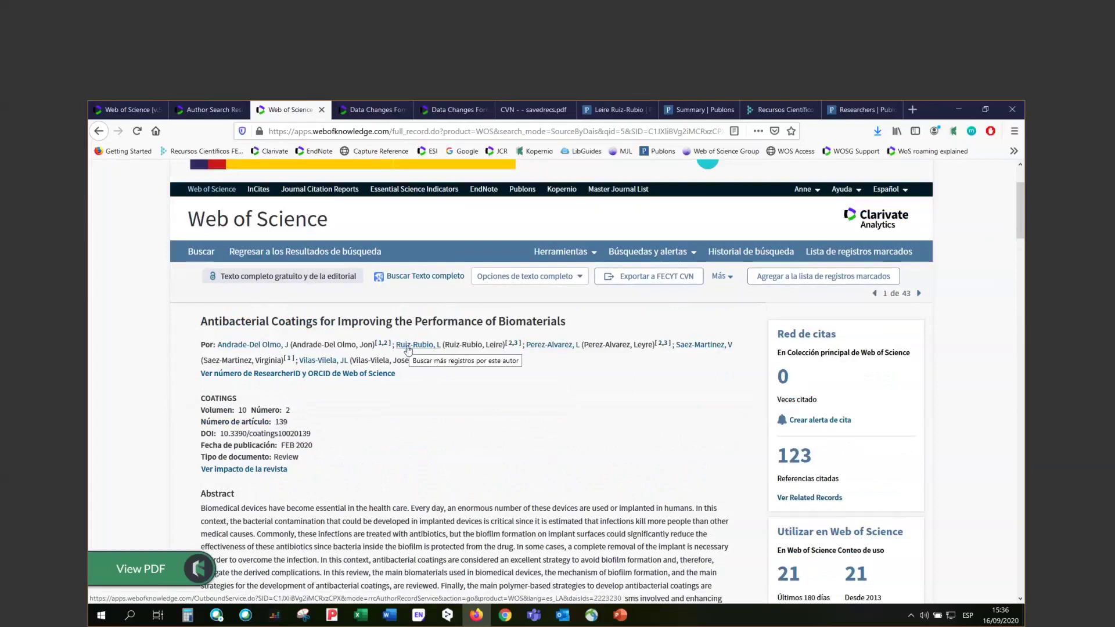
left_click(372, 374)
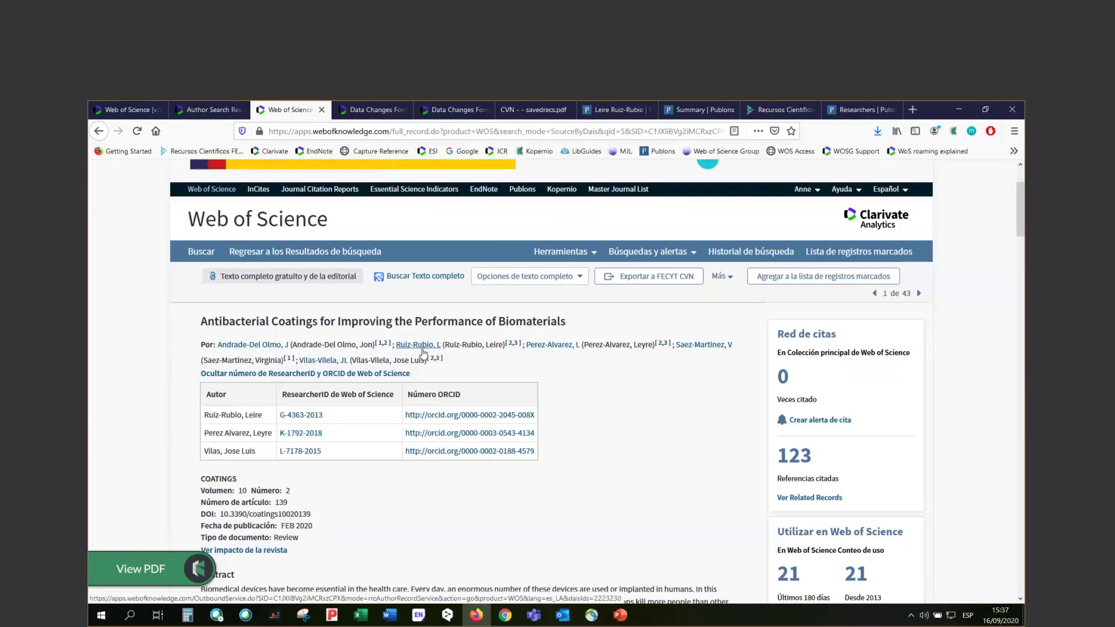
left_click(414, 346)
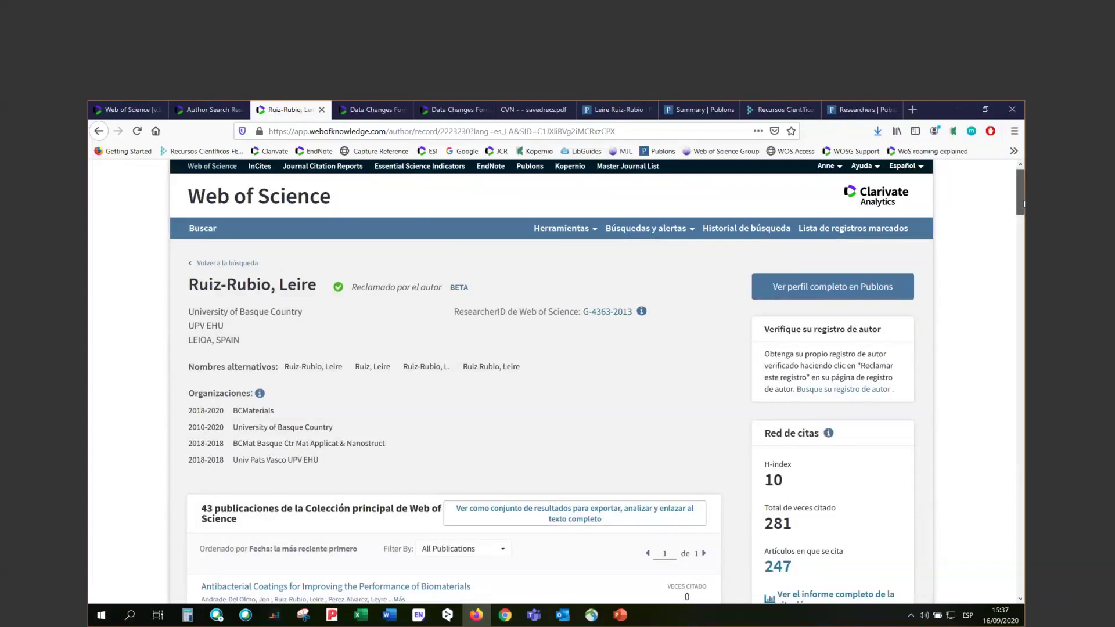
scroll(1019, 227, "down", 5)
left_click_drag(1019, 237, 1018, 215)
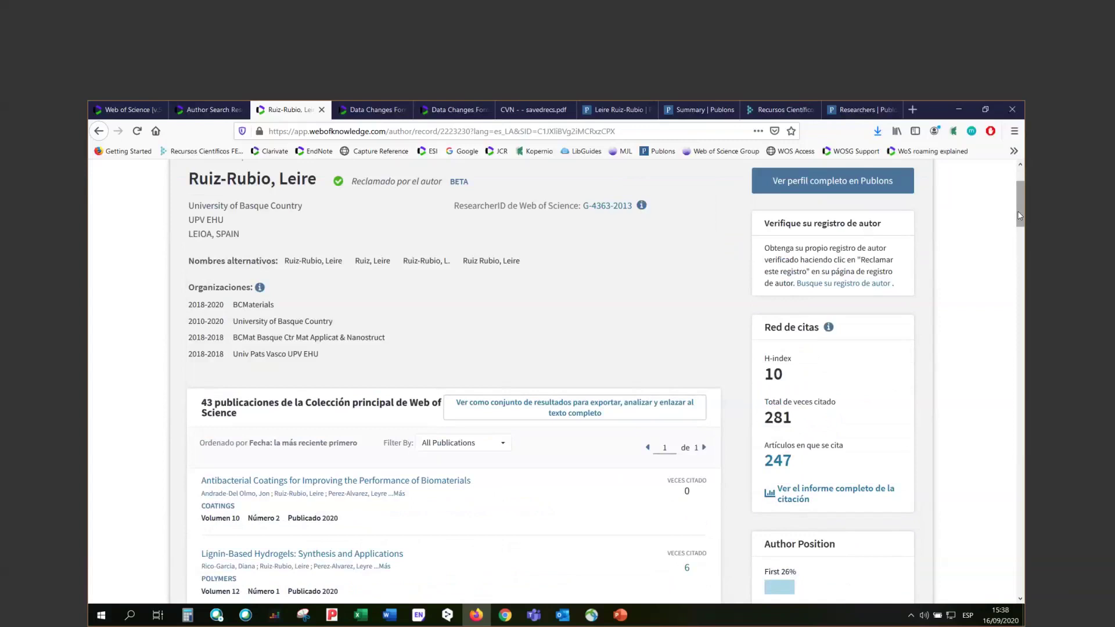
Return to the author search results and compare the claimed author record with the unclaimed one.
left_click(218, 111)
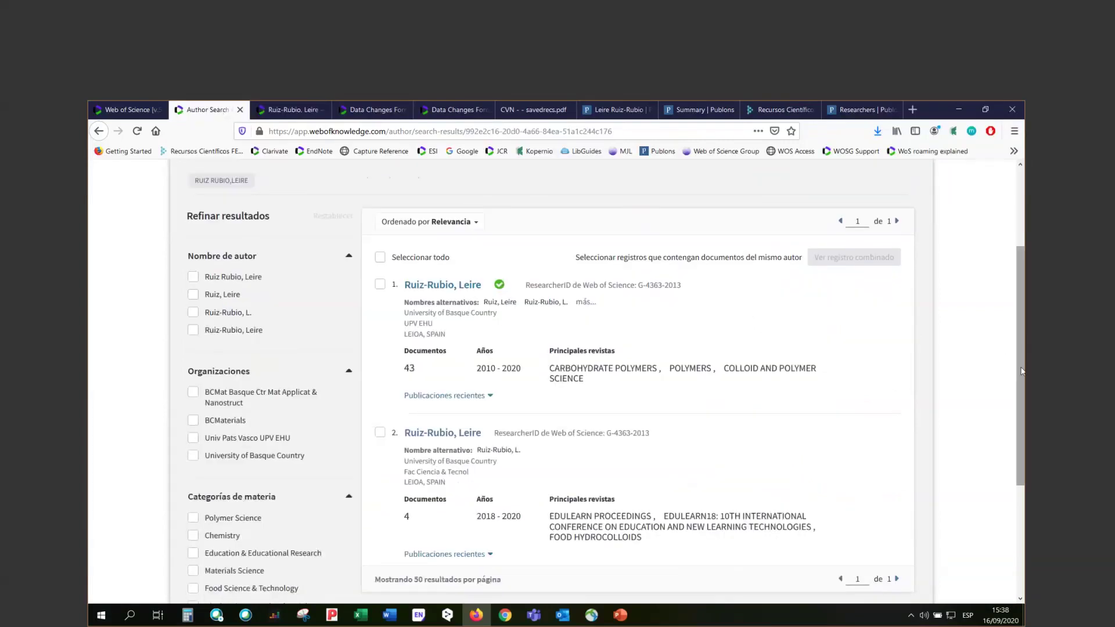
scroll(1021, 343, "up", 1)
scroll(1022, 340, "up", 2)
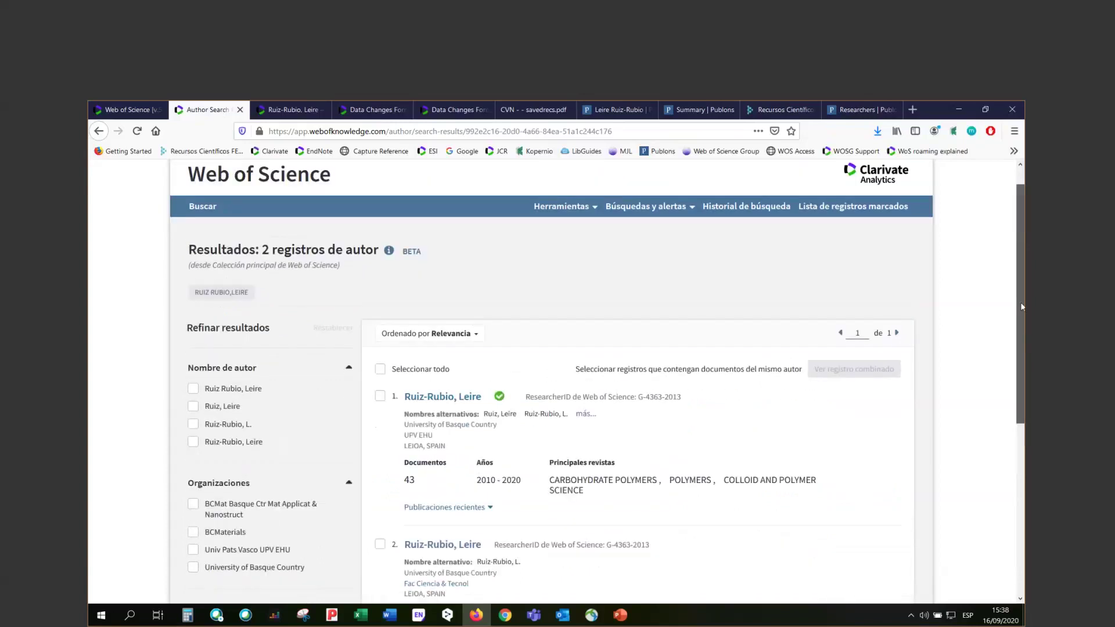
scroll(1022, 306, "down", 2)
scroll(1013, 362, "down", 1)
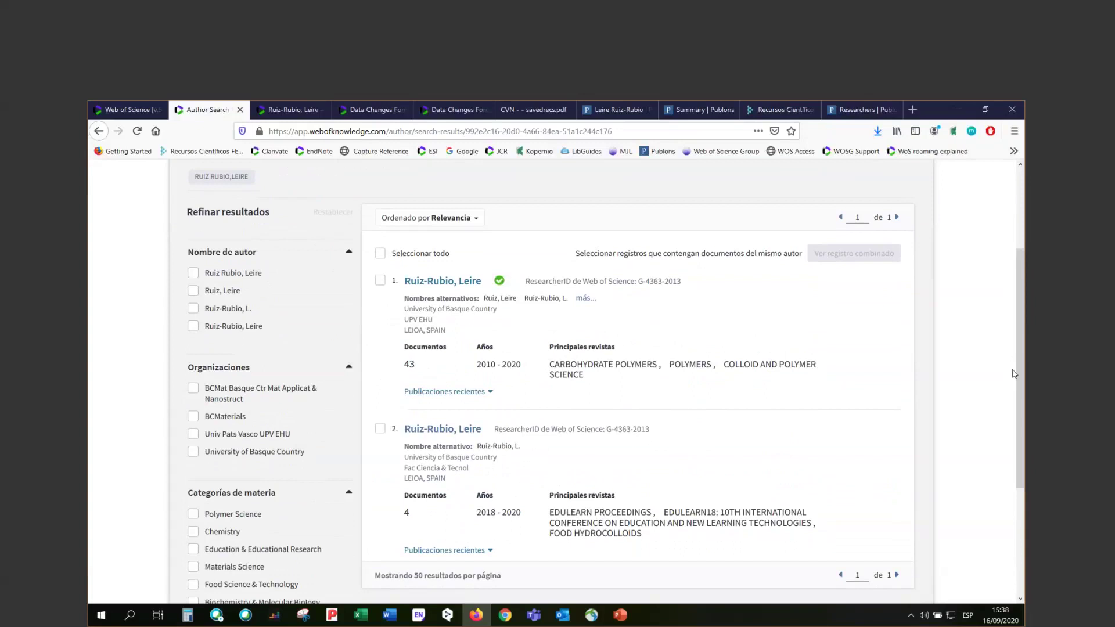
key("alt+Tab")
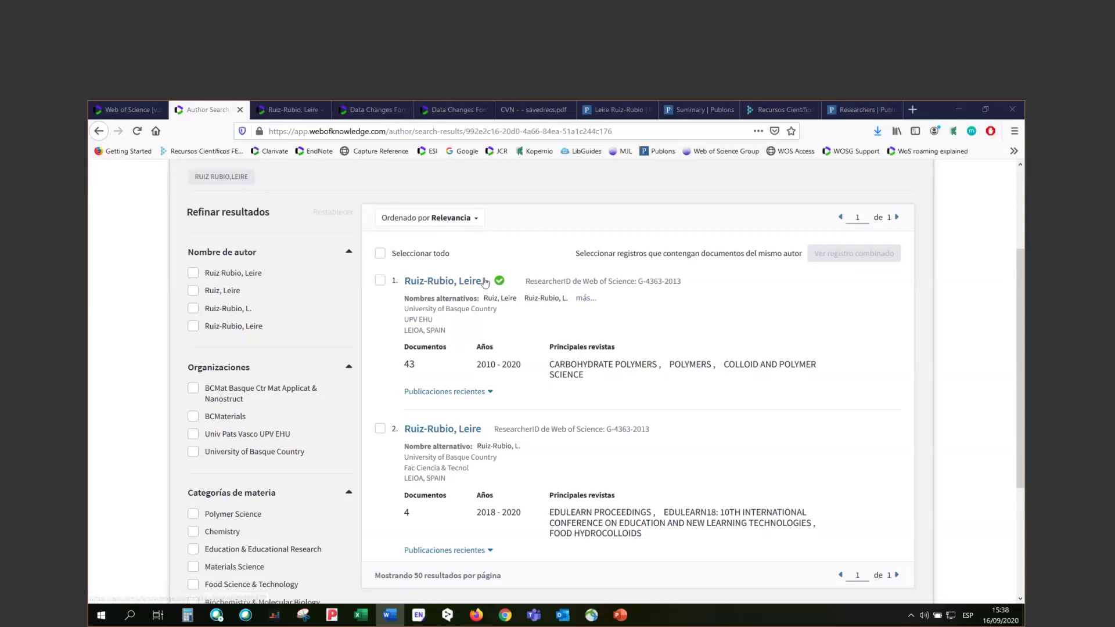
Select both author records for a combined record, and clear the selection.
mouse_move(497, 285)
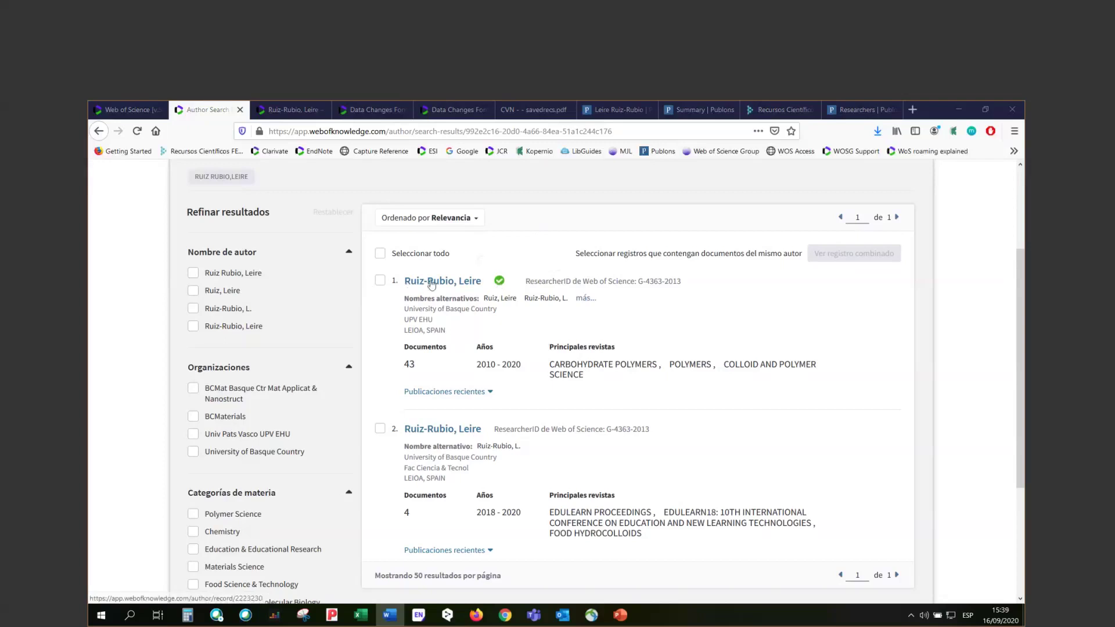
left_click(380, 281)
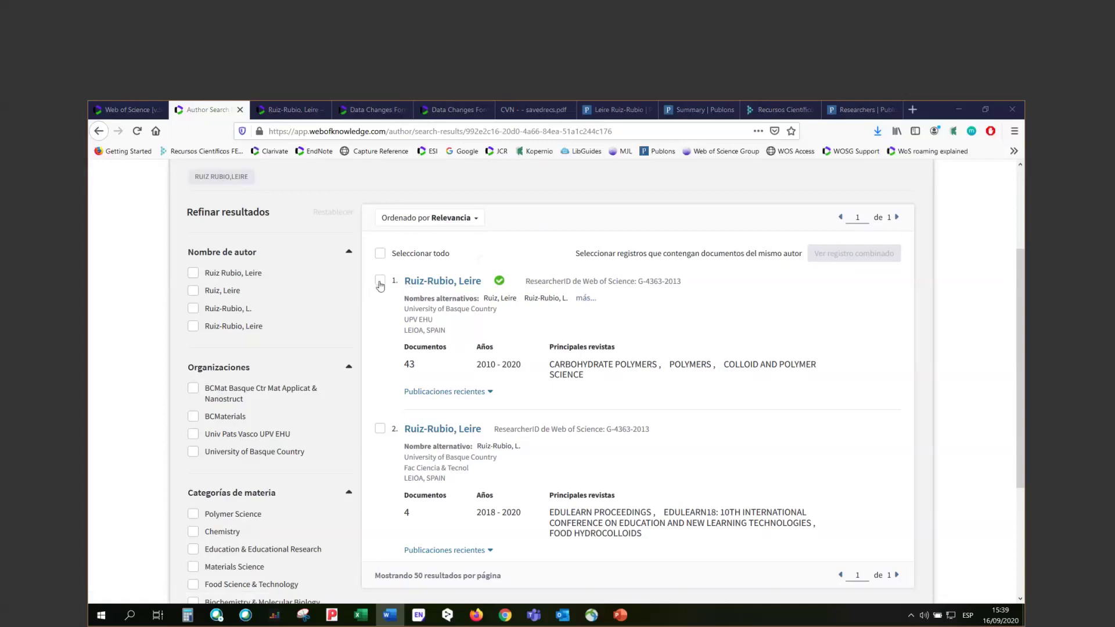
left_click(380, 428)
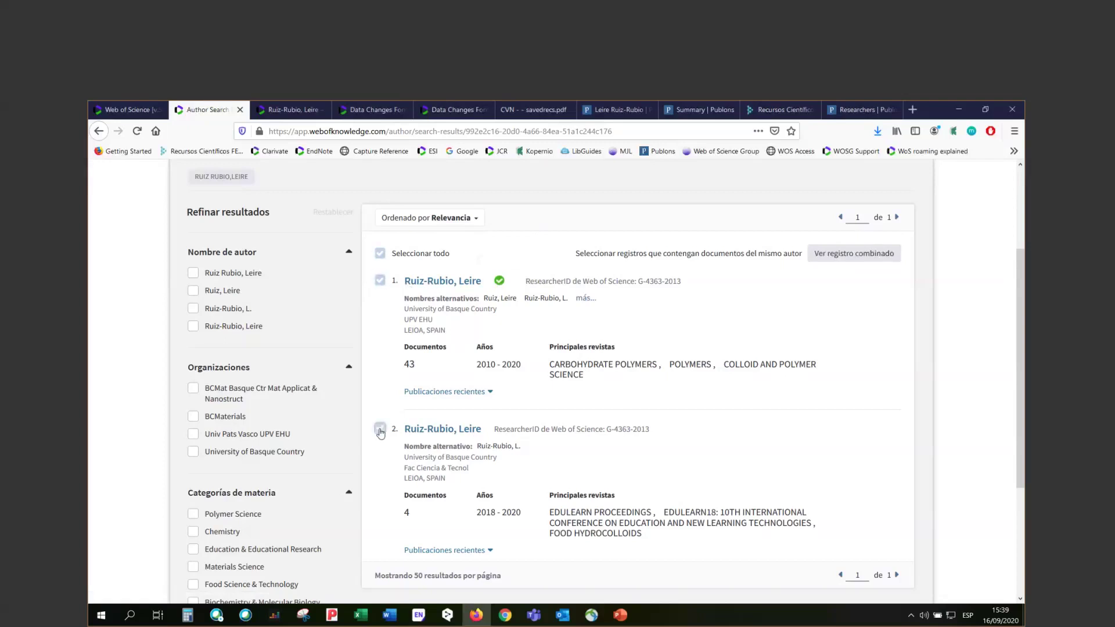
left_click(850, 261)
left_click(382, 255)
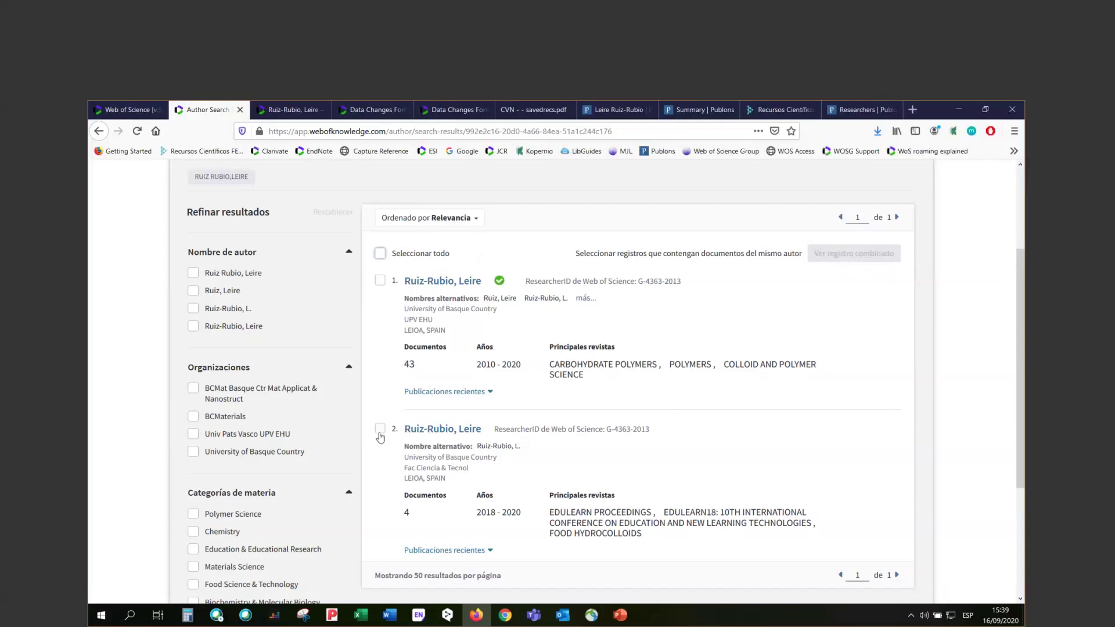
Open the second, unclaimed author record and examine its claim options, organizations and publications.
left_click(424, 431)
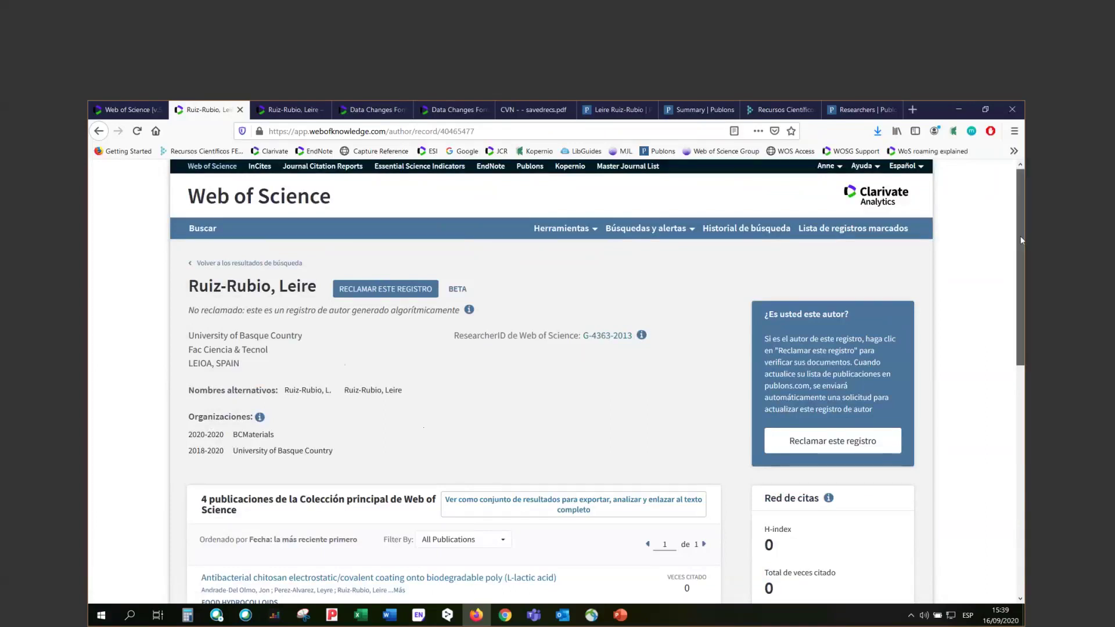
mouse_move(1022, 240)
left_mouse_down()
mouse_move(1019, 373)
mouse_move(1020, 252)
left_mouse_up()
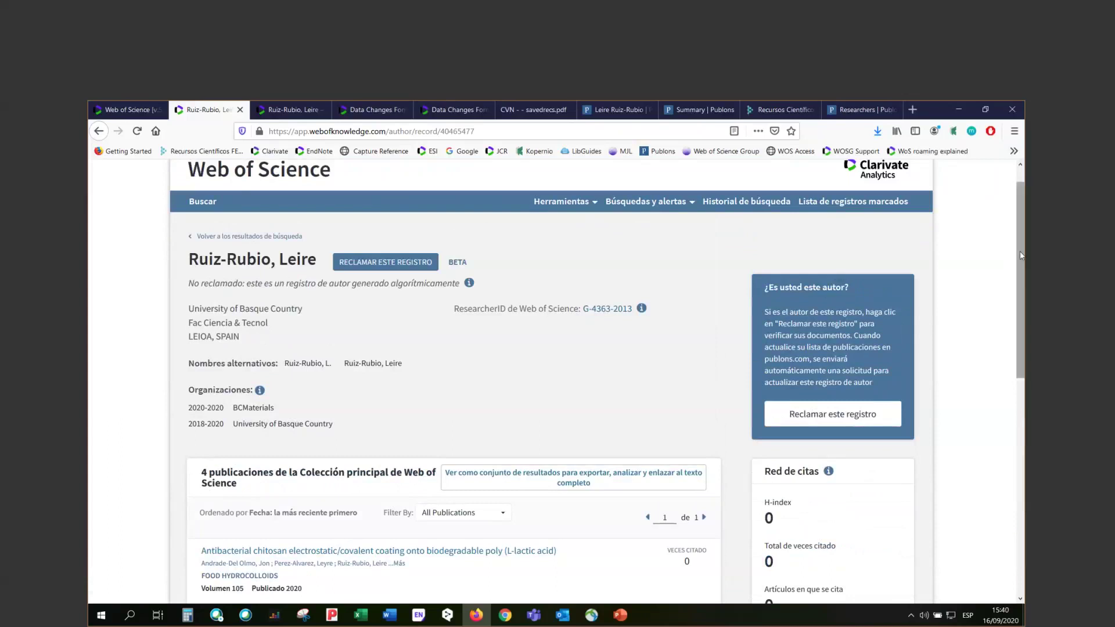
mouse_move(1020, 251)
left_mouse_down()
mouse_move(1023, 404)
mouse_move(1016, 240)
left_mouse_up()
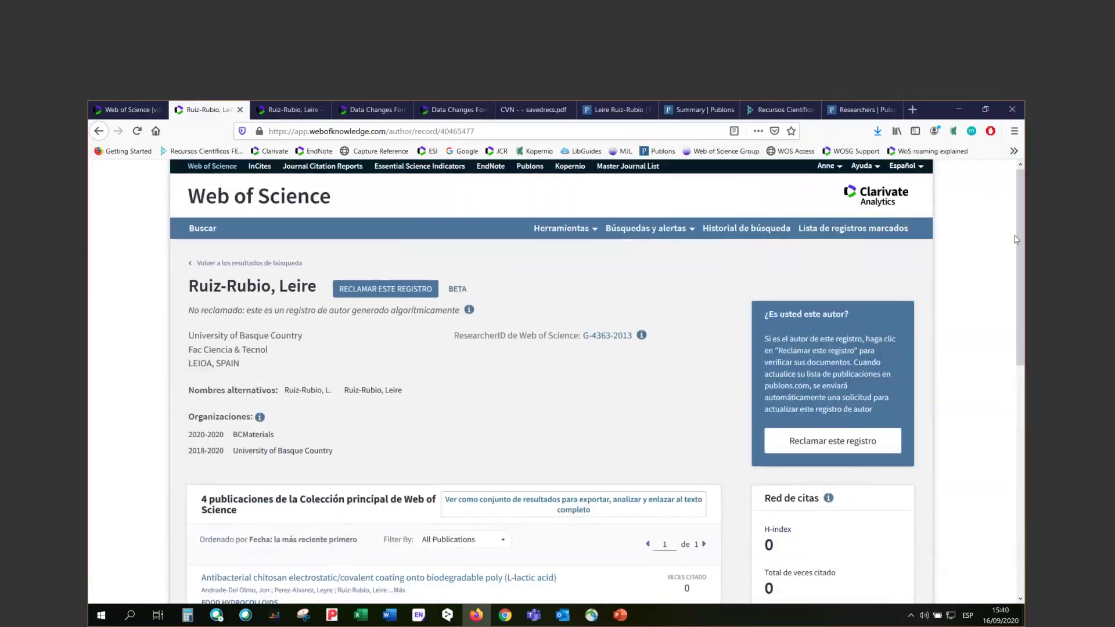
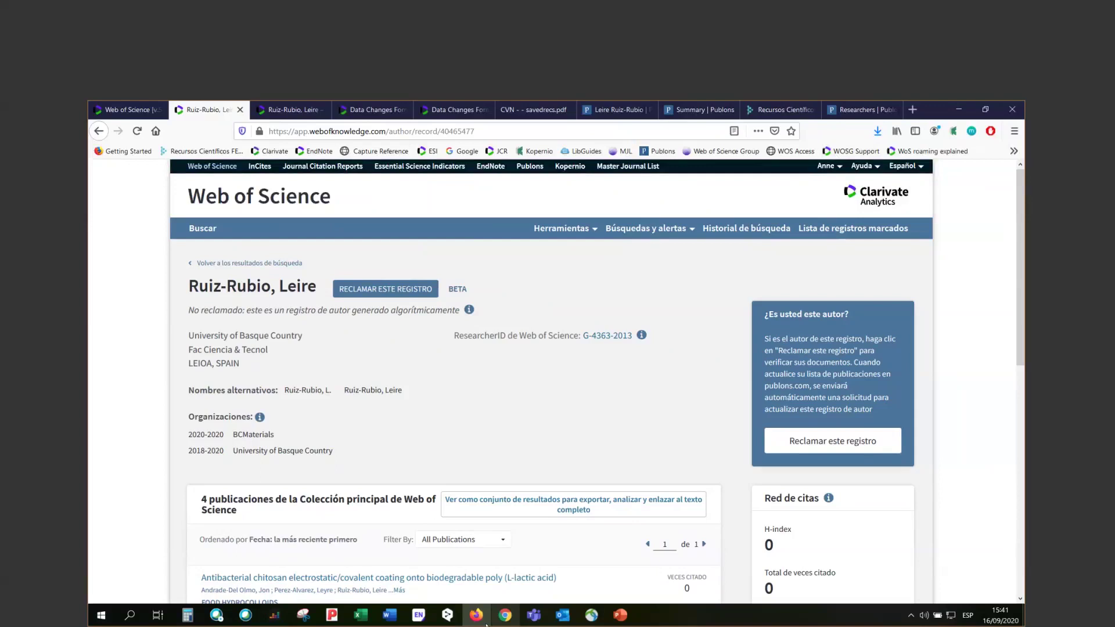
Switch to PowerPoint to look over the slides following slide 15, and return to Firefox to examine the unclaimed record's publications.
left_click(619, 615)
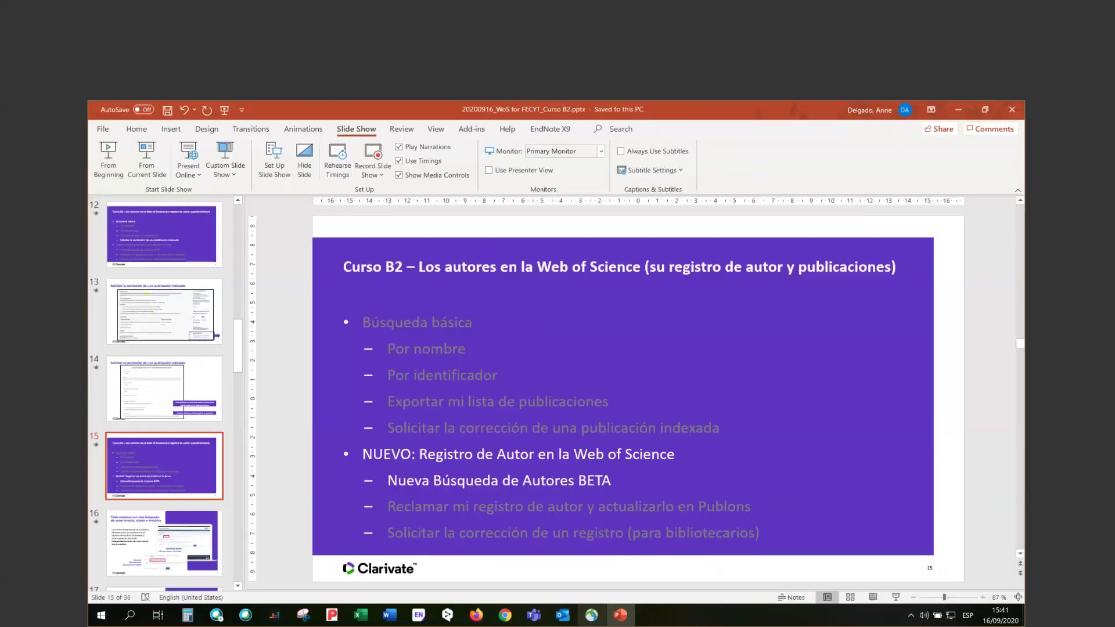
left_click_drag(237, 343, 234, 368)
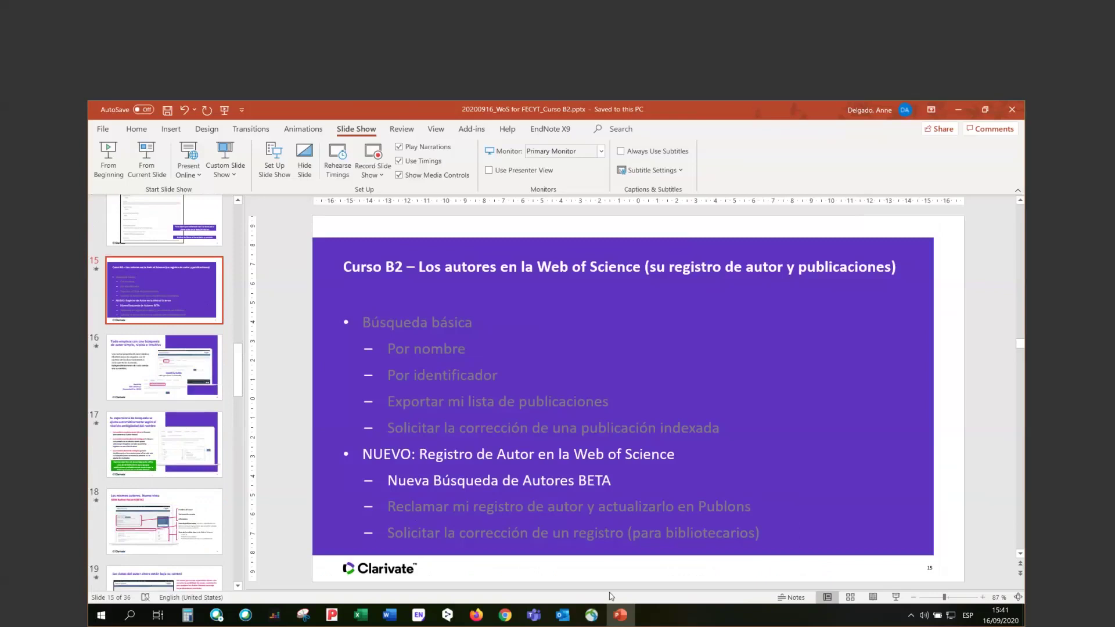
left_click(475, 616)
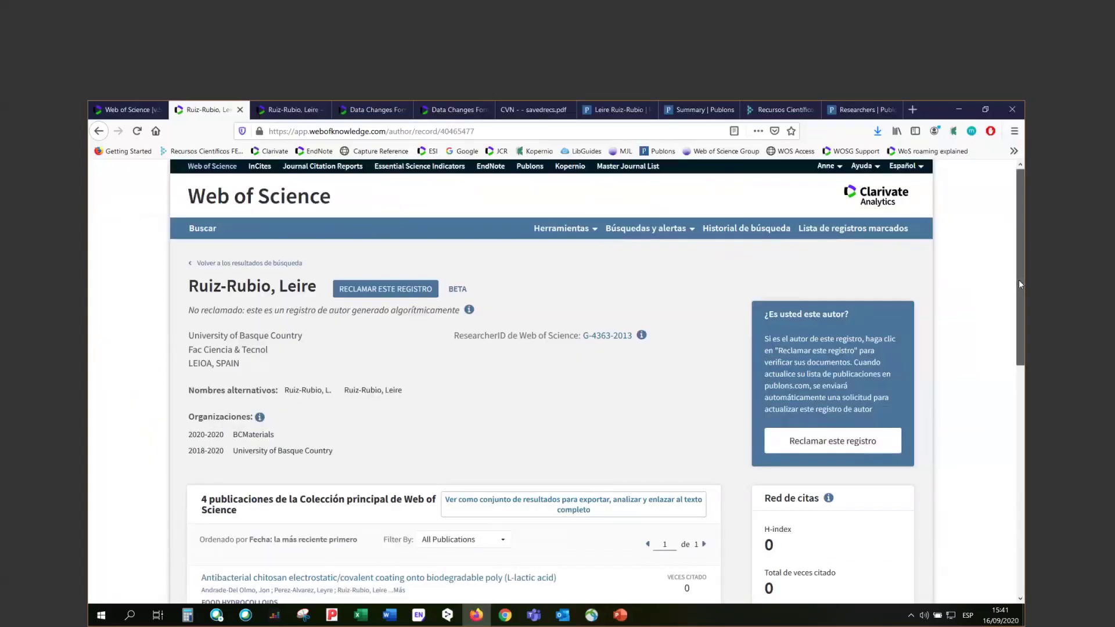
left_click_drag(1018, 280, 1024, 324)
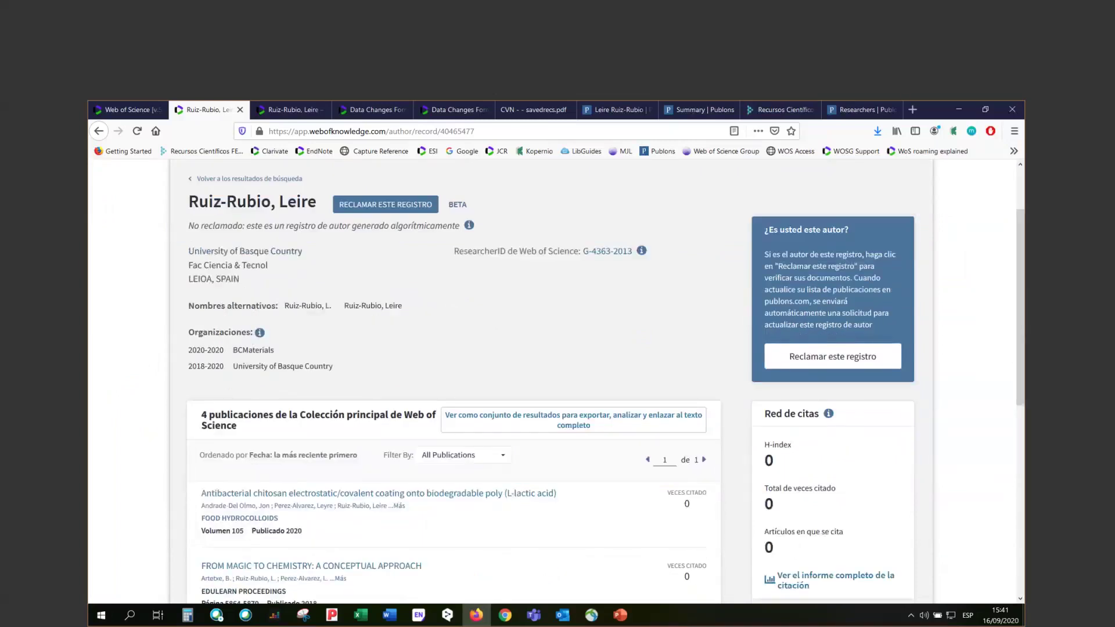
key("alt+Tab")
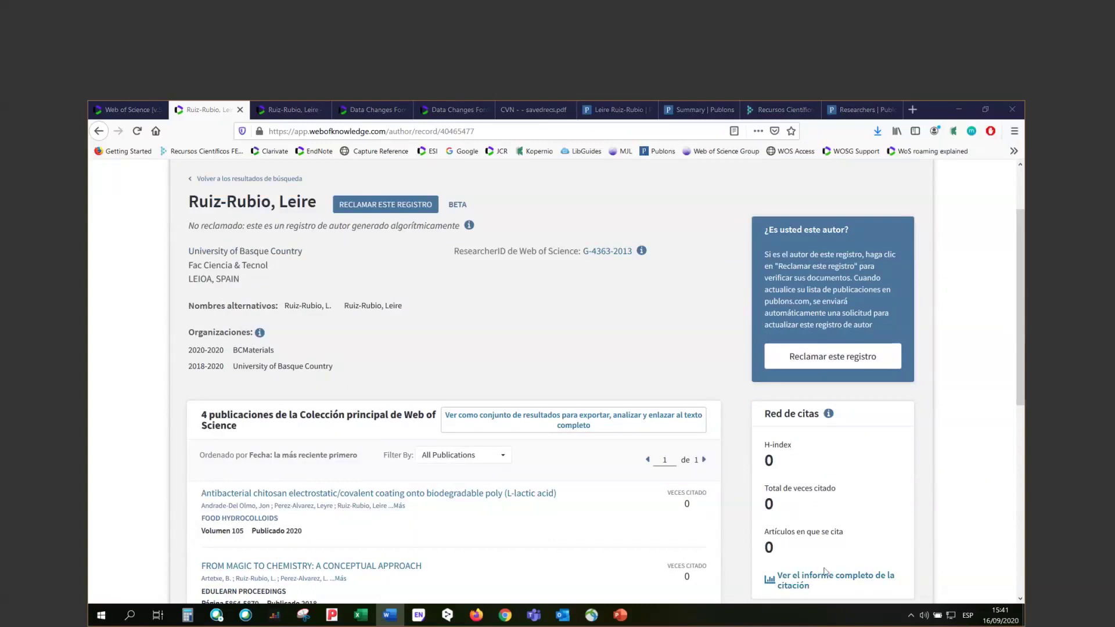
Switch to PowerPoint, present the slides on claiming an author record and updating publications in Publons, and end the show at slide 23.
left_click(620, 616)
scroll(243, 391, "down", 3)
scroll(242, 392, "down", 4)
left_click(150, 299)
left_click(141, 165)
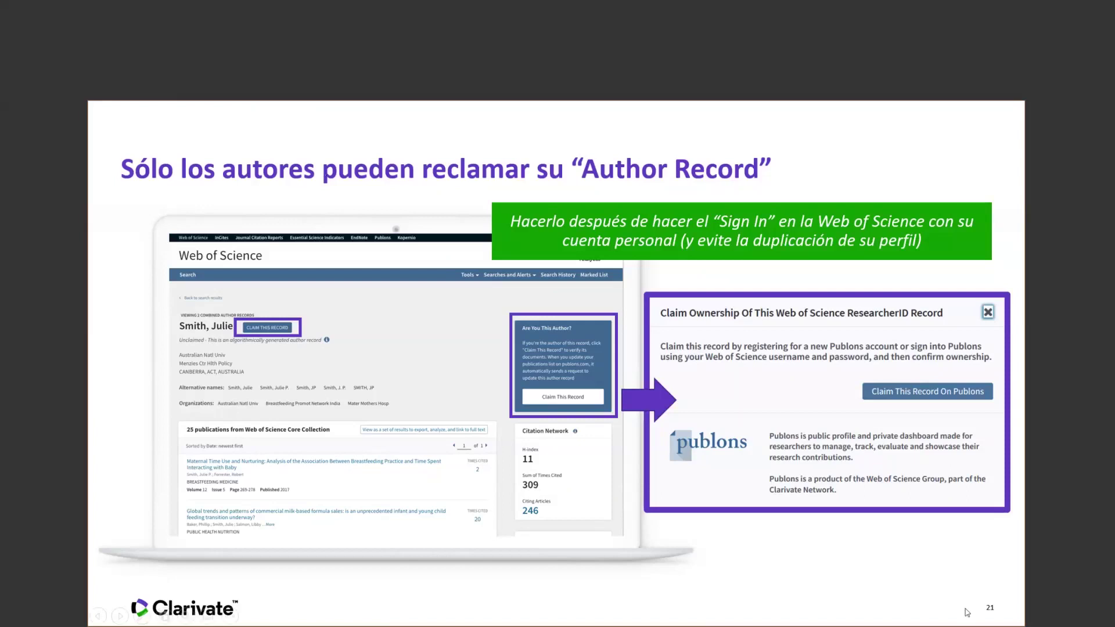
left_click(945, 593)
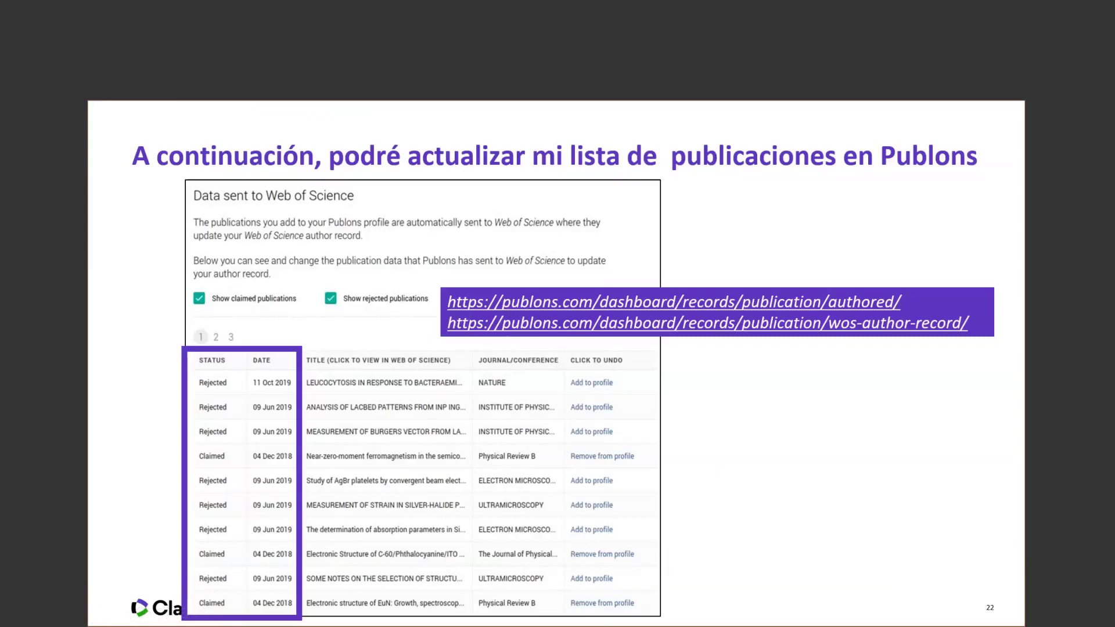
key("Right")
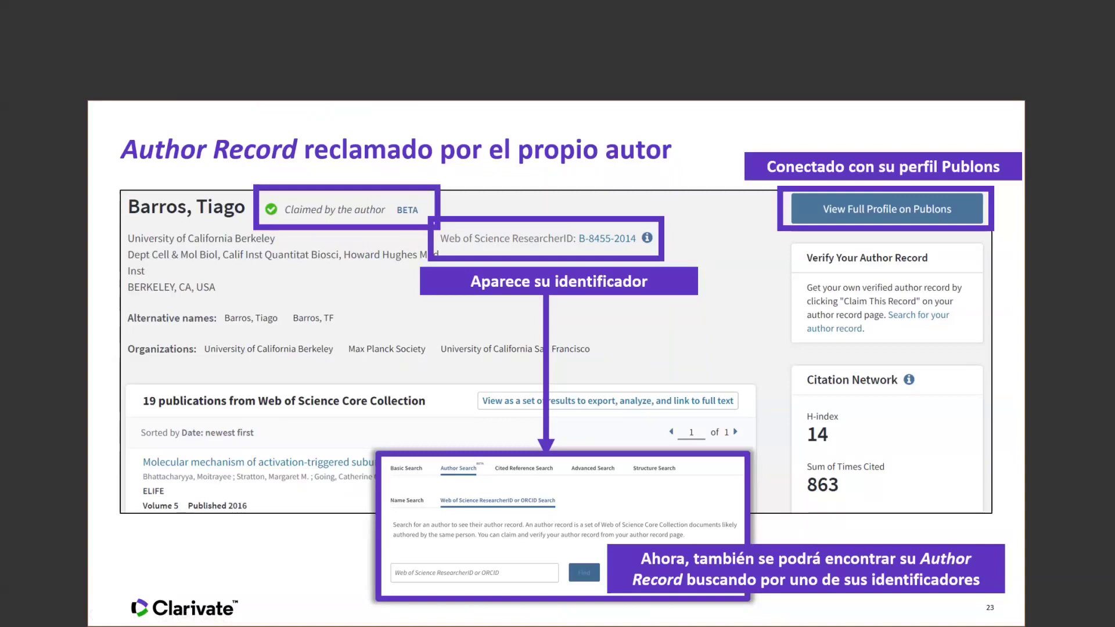
key("Escape")
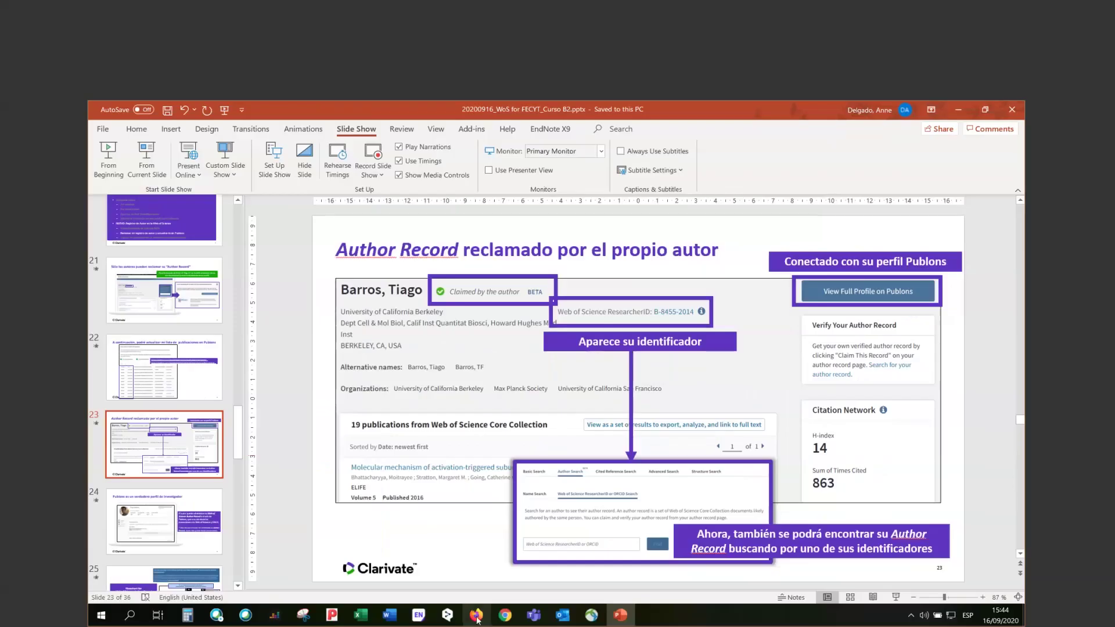
Switch to the Publons private dashboard in Firefox, open its publication records, and examine the import options, filters and publication list.
left_click(477, 615)
left_click(696, 110)
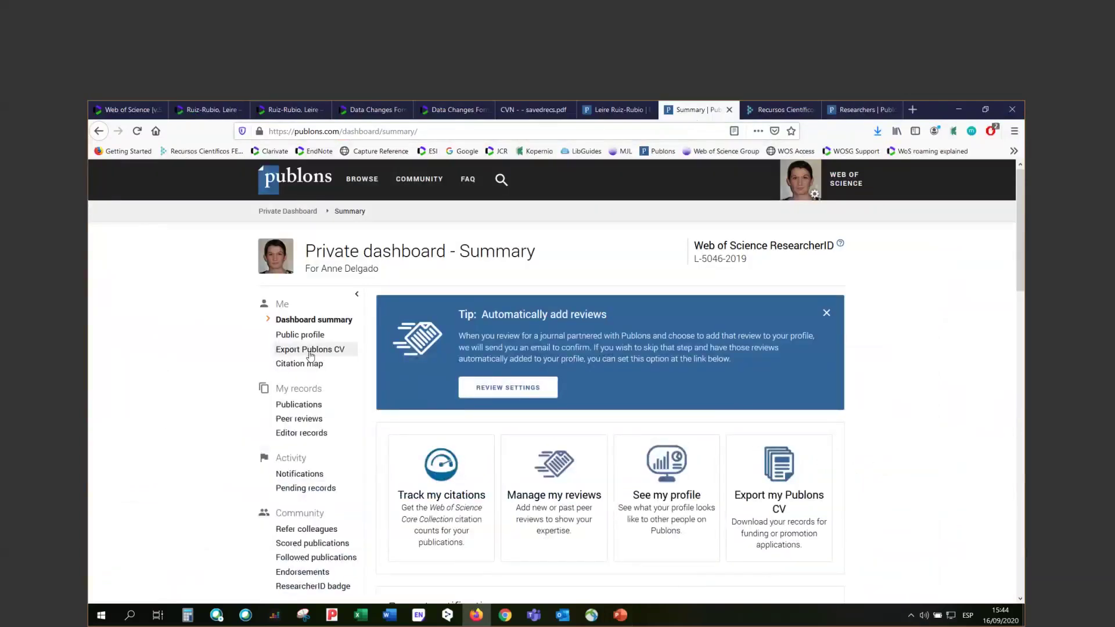
left_click(298, 407)
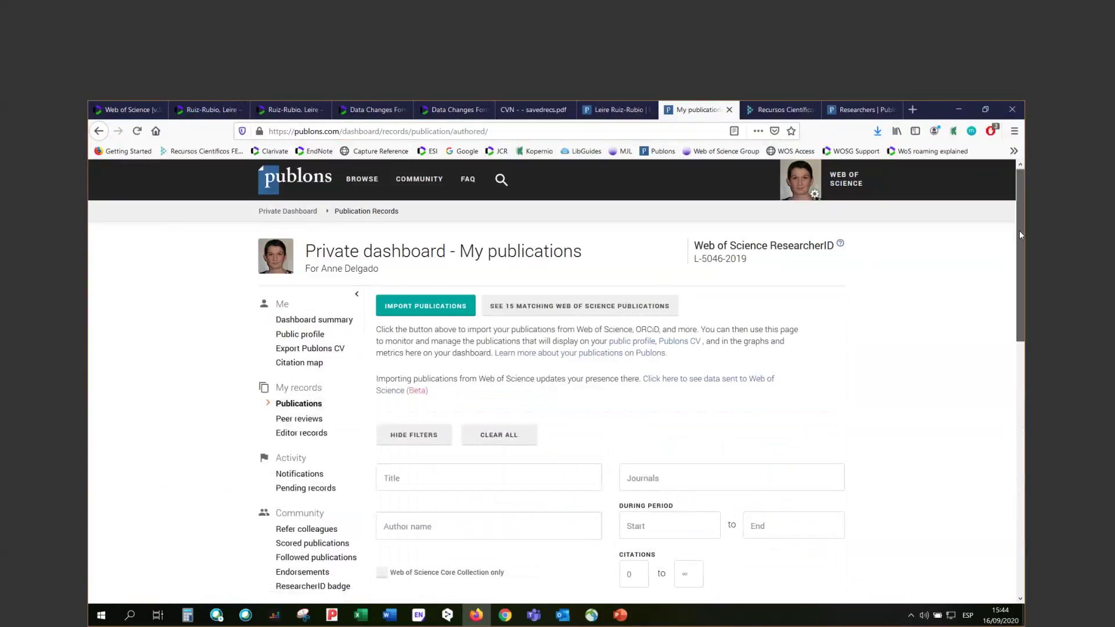
scroll(1020, 235, "down", 5)
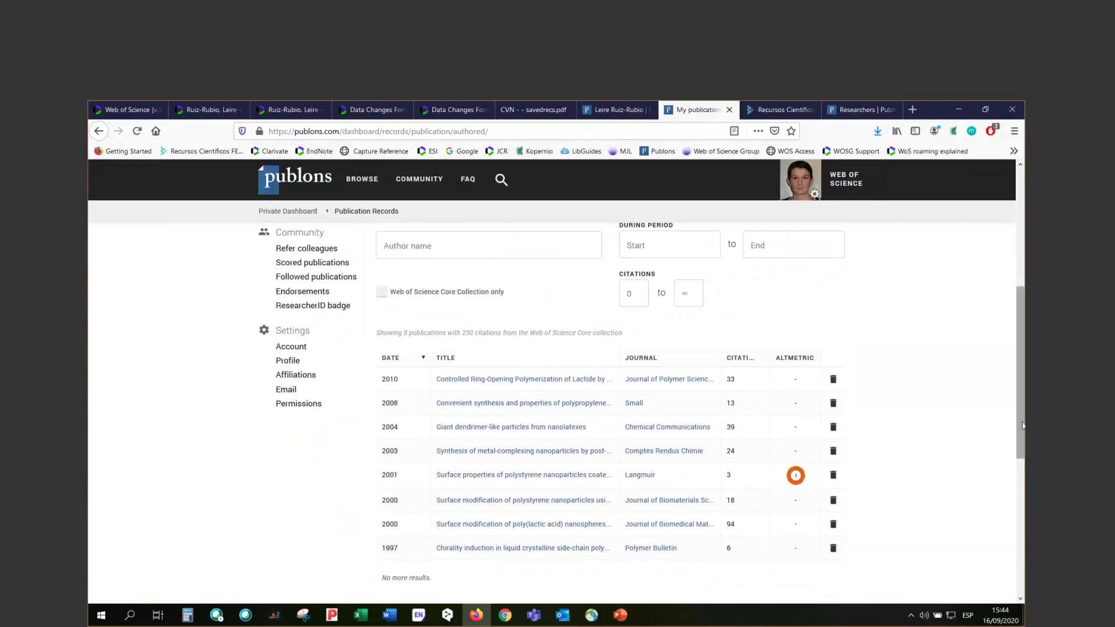
left_click_drag(1024, 425, 1024, 425)
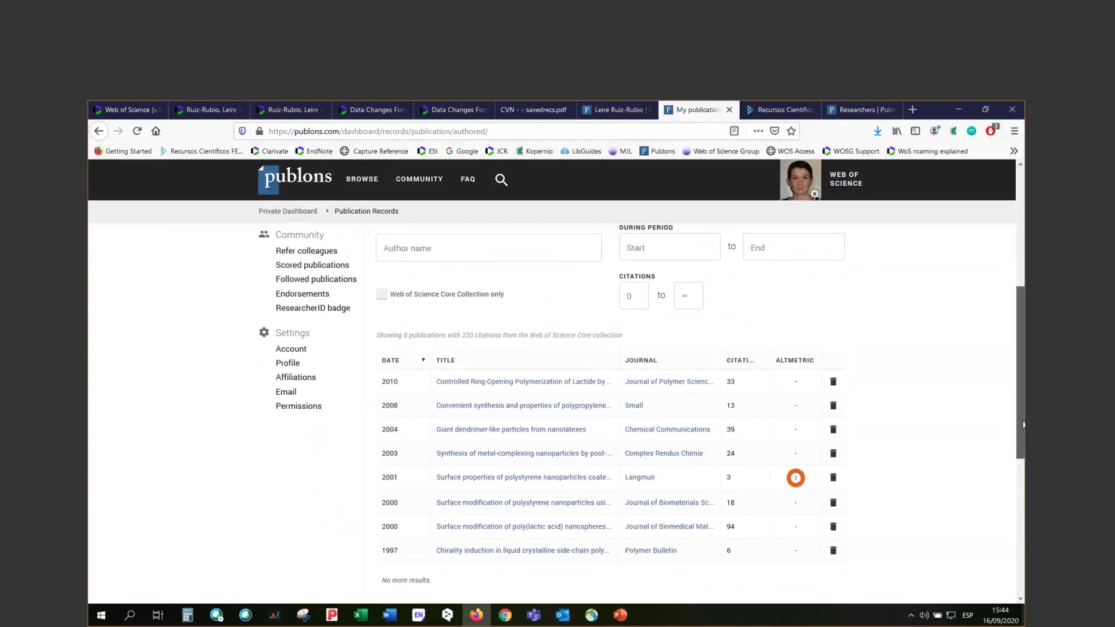
left_click_drag(1024, 425, 1024, 375)
scroll(768, 288, "up", 3)
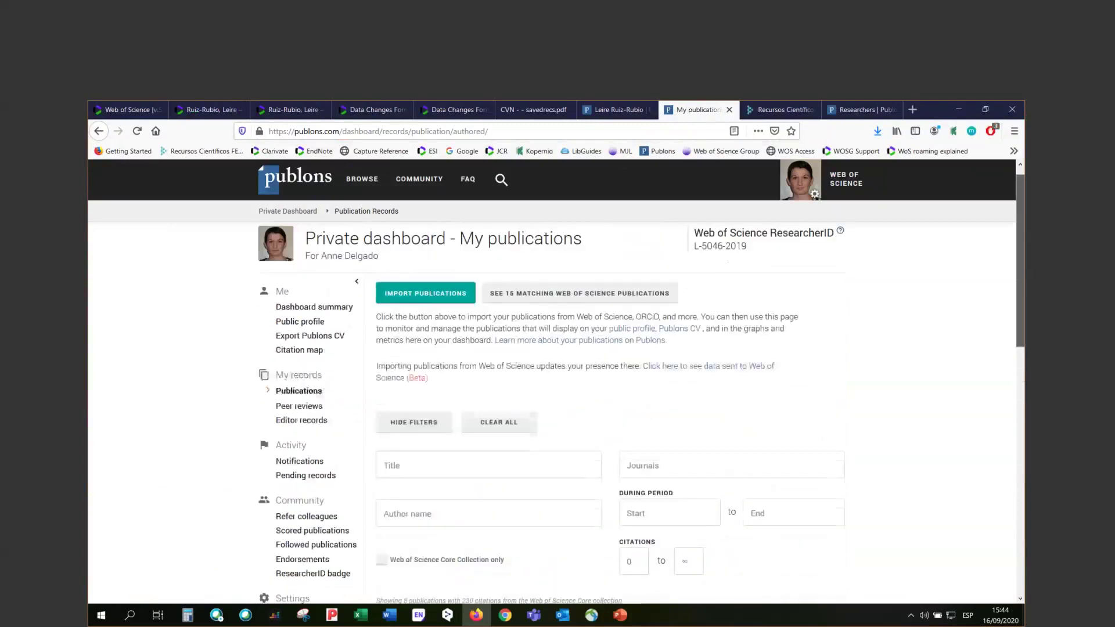
Open the data sent to Web of Science, examine the claimed and rejected publications, and return to the publication records.
left_click(686, 383)
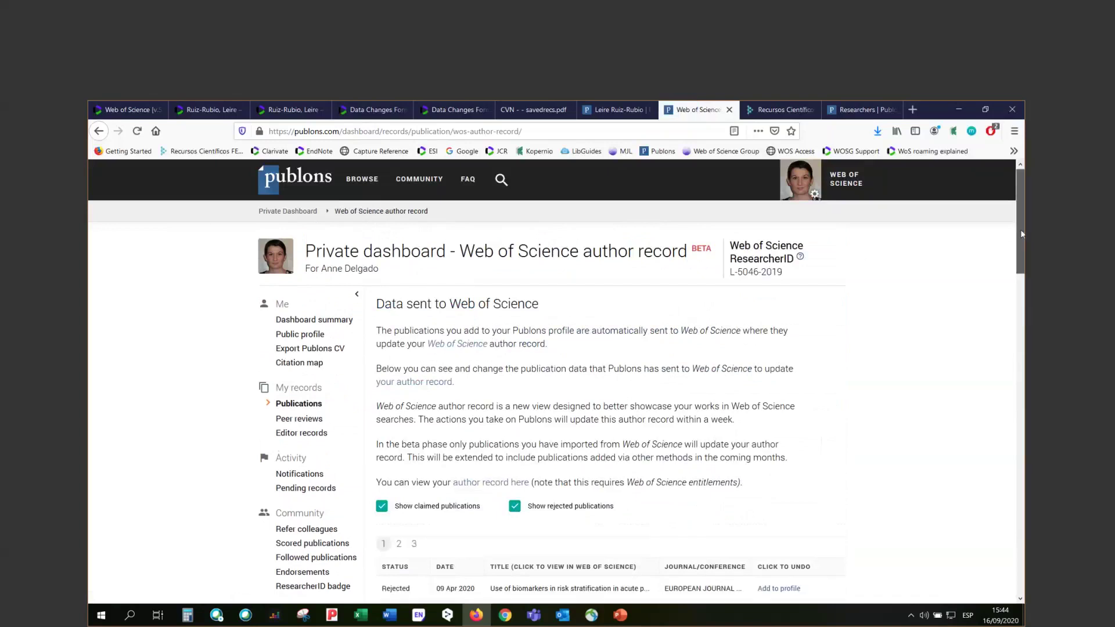
left_click_drag(1023, 234, 1021, 247)
left_click_drag(1020, 279, 998, 321)
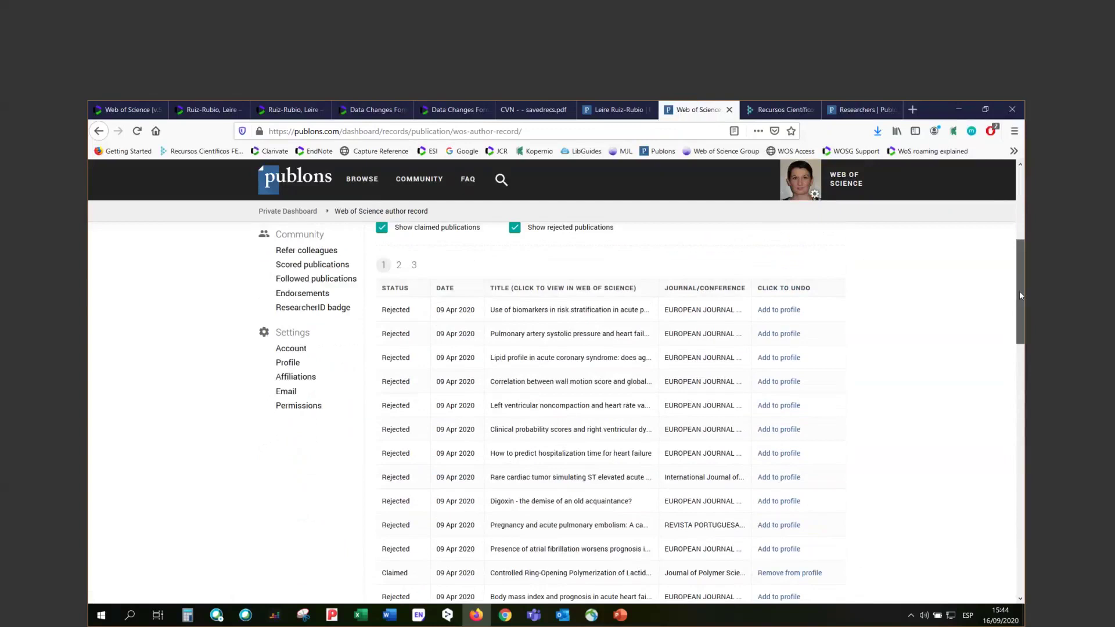
scroll(1021, 295, "down", 1)
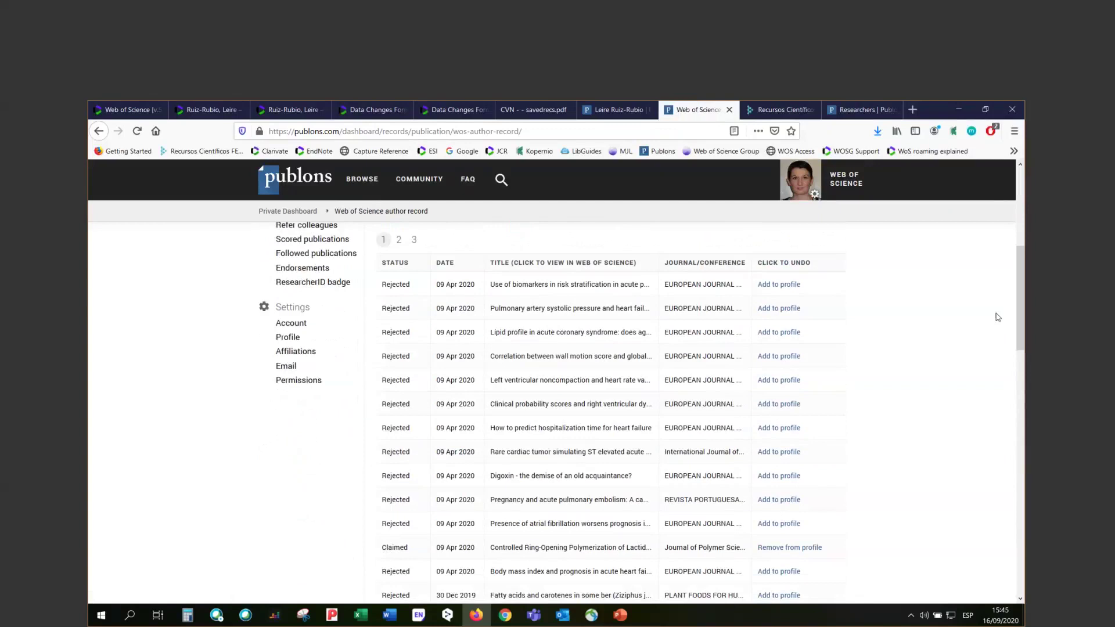
left_click_drag(1019, 298, 1020, 259)
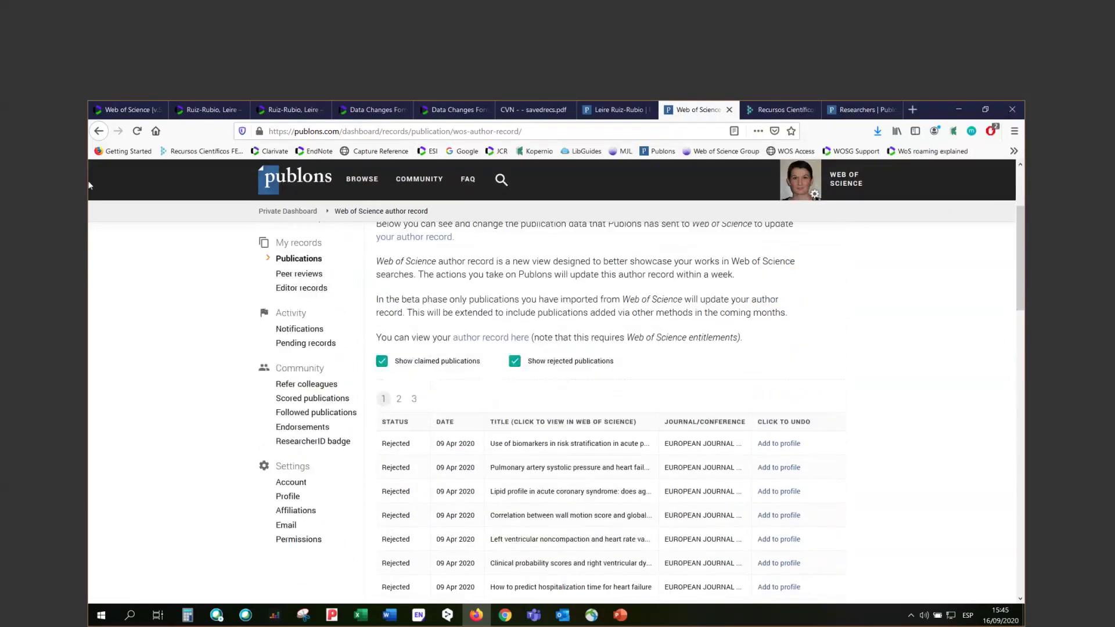
left_click(99, 132)
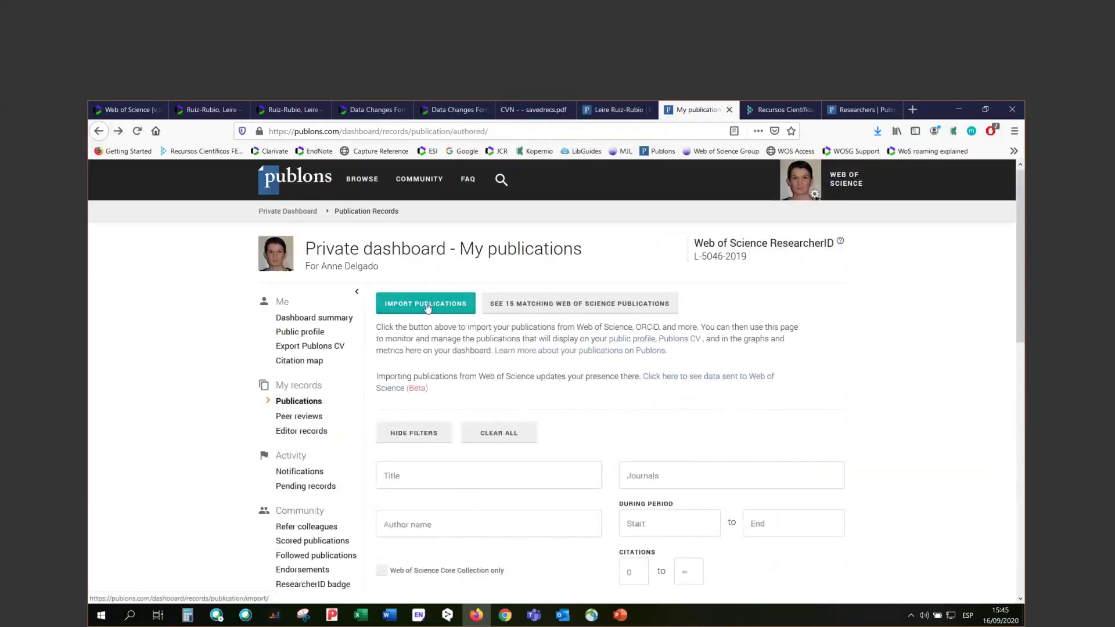
Examine the My publications list and revisit the data sent to Web of Science before returning to the publication records.
scroll(858, 296, "down", 5)
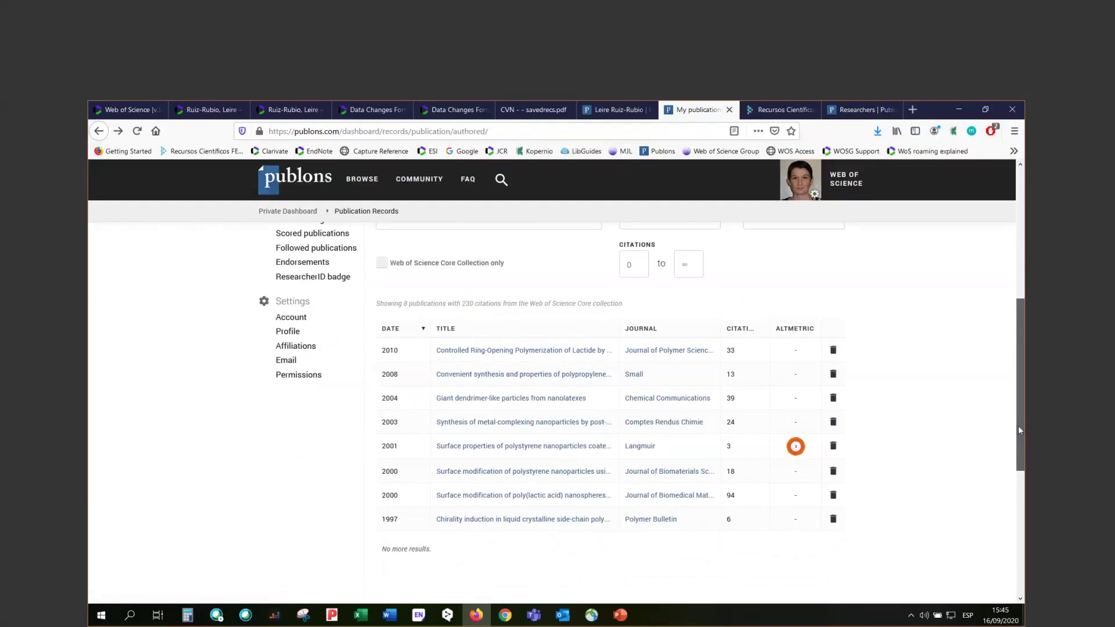
scroll(1020, 416, "up", 2)
scroll(859, 343, "up", 3)
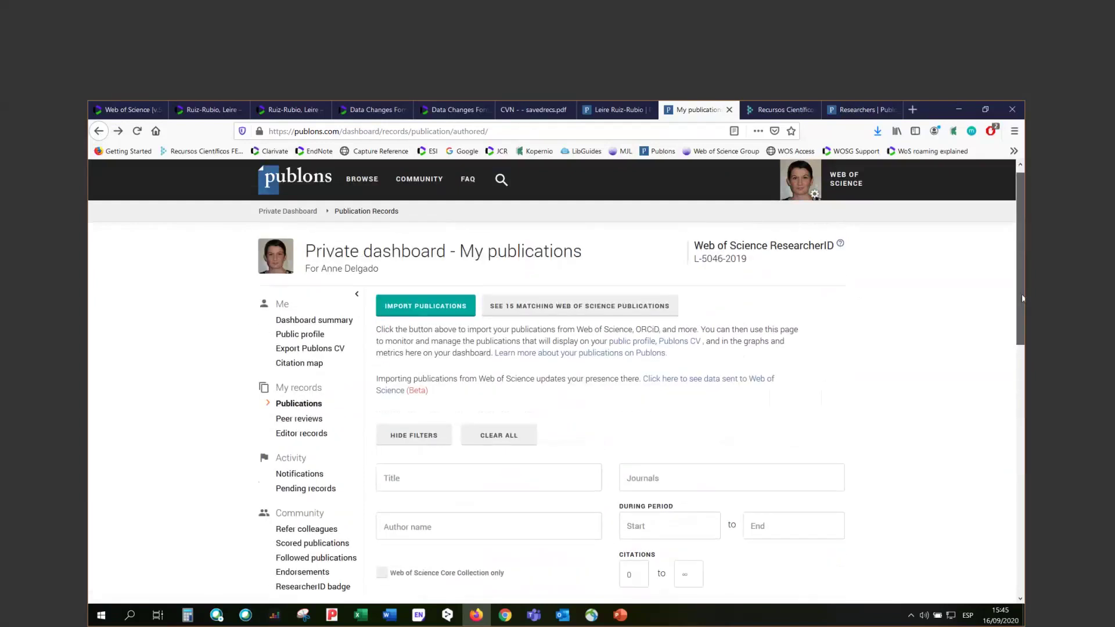
left_click(713, 382)
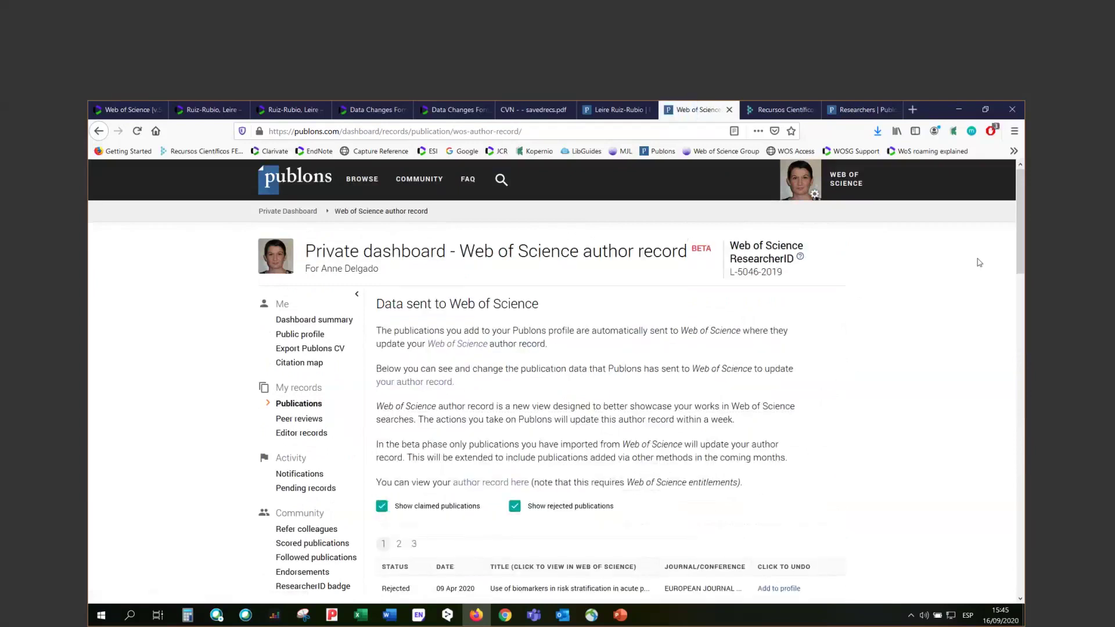
mouse_move(1017, 229)
left_mouse_down()
mouse_move(1019, 430)
mouse_move(1022, 226)
left_mouse_up()
left_click(98, 133)
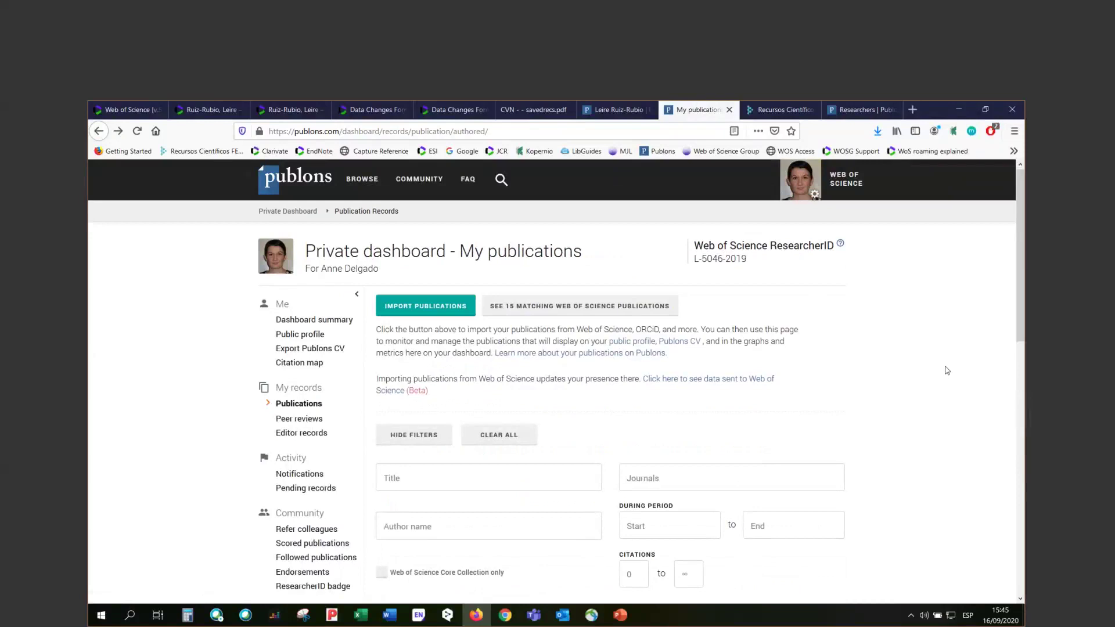
Switch to PowerPoint and present from slide 23 on the claimed author record, viewing slide 24 and going back to slide 23.
left_click(619, 617)
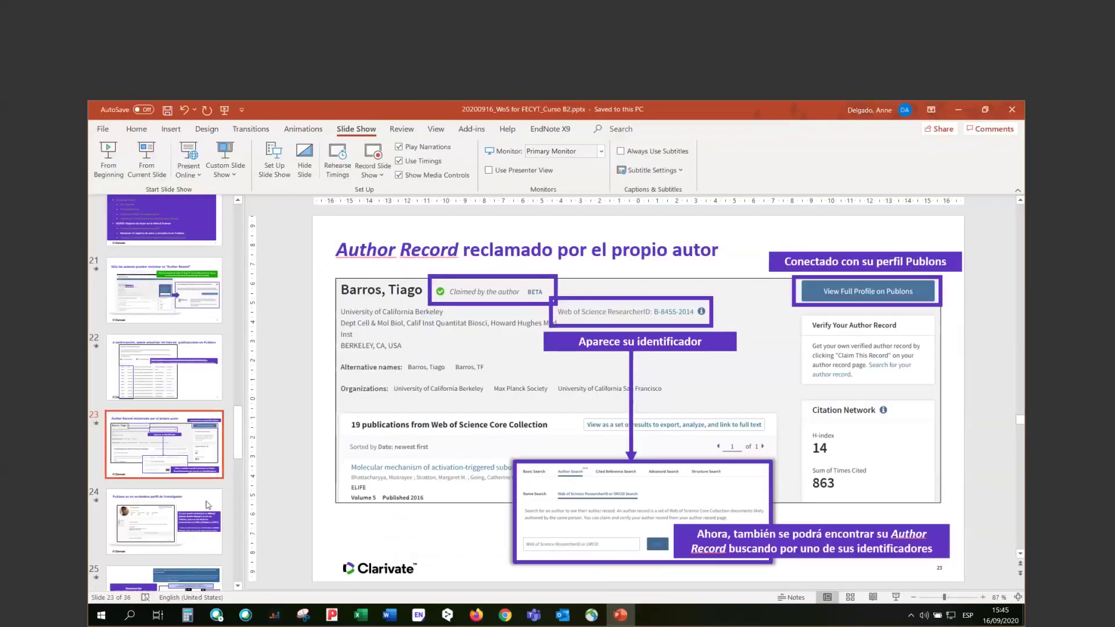
left_click(146, 157)
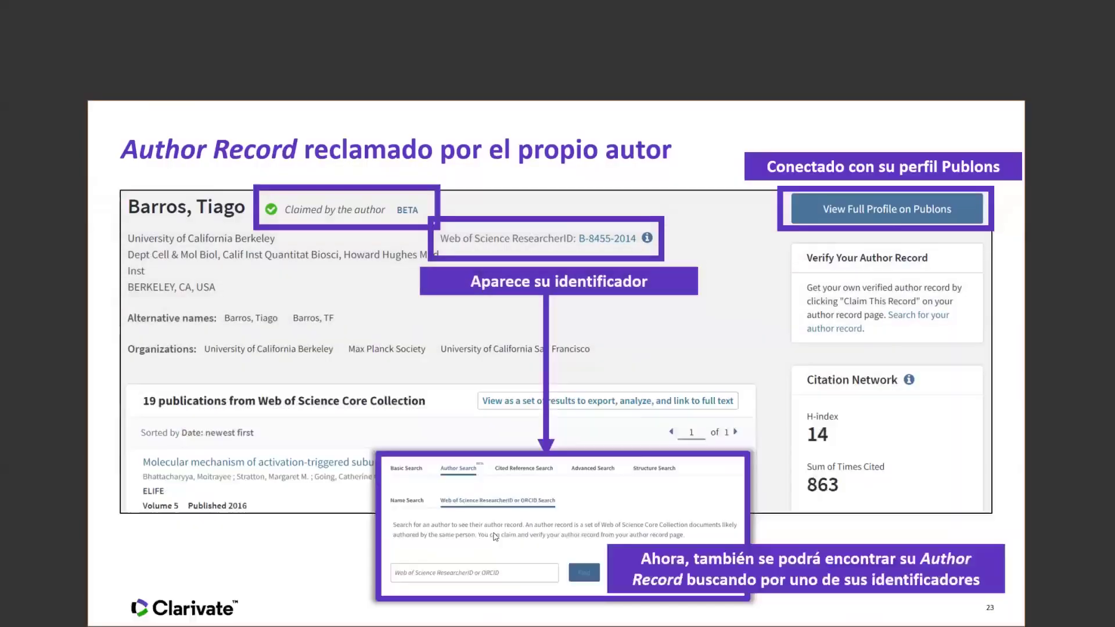
left_click(491, 540)
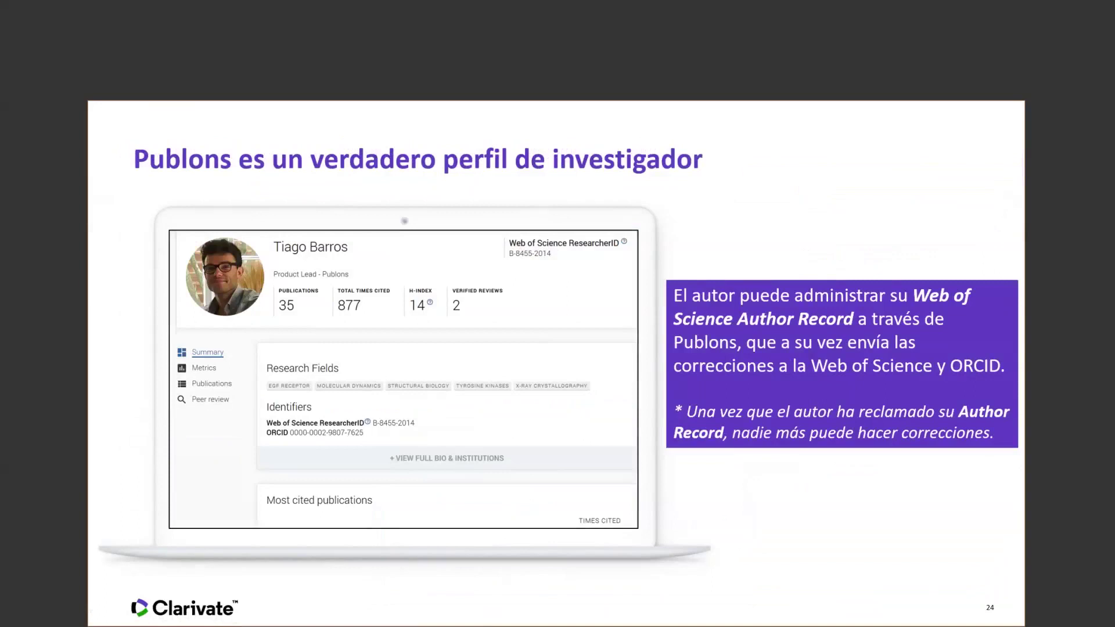
key("Left")
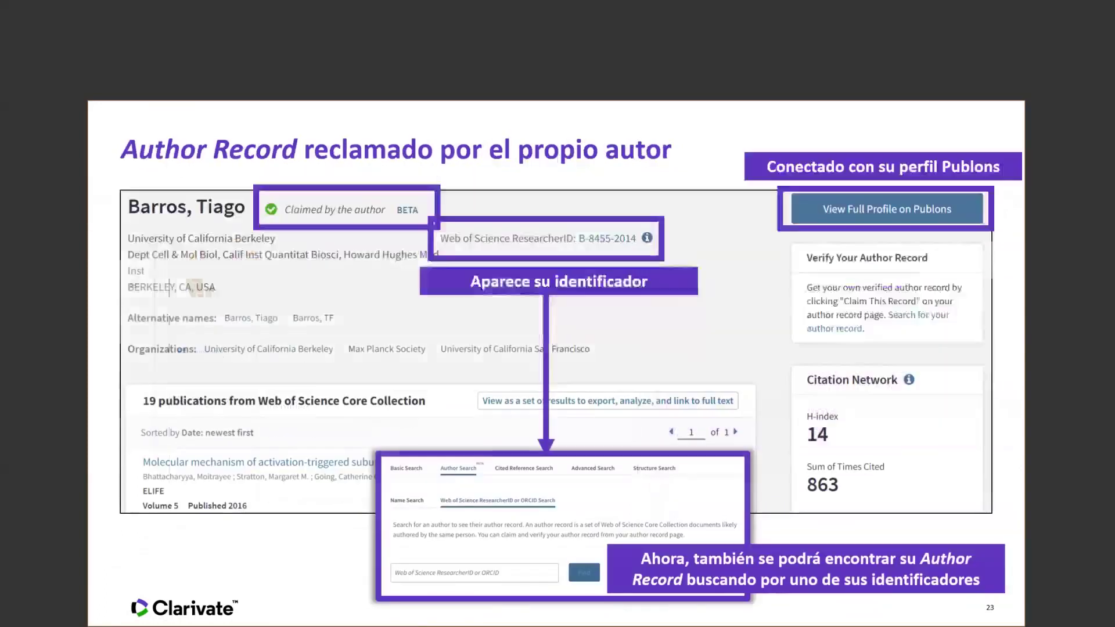